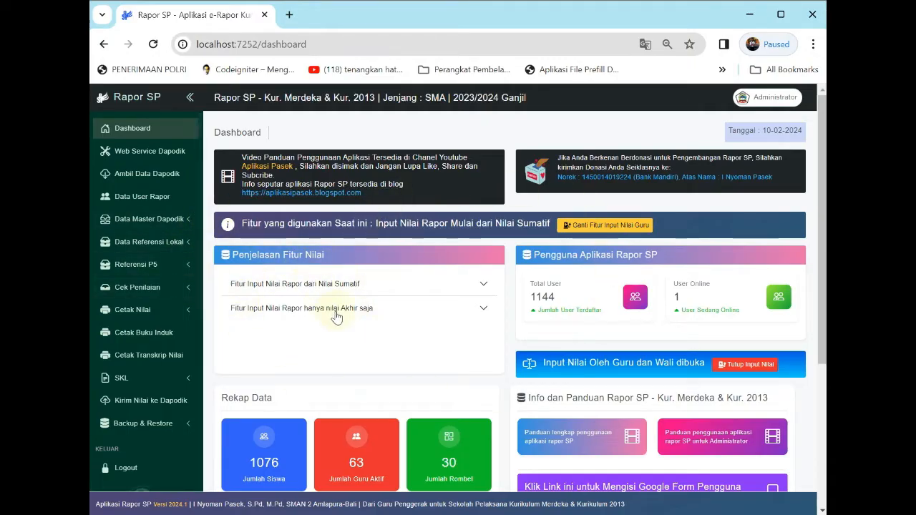
# Open the Data Mata Pelajaran list from the Dapodik master data and start editing the subjects' short names and SKL status
pyautogui.scroll(-3, 336, 317)
pyautogui.scroll(3, 337, 317)
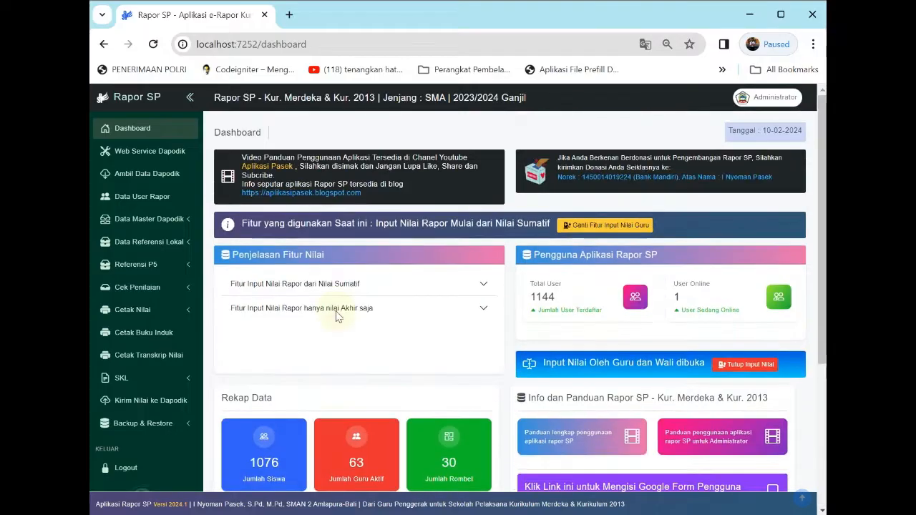
pyautogui.click(179, 220)
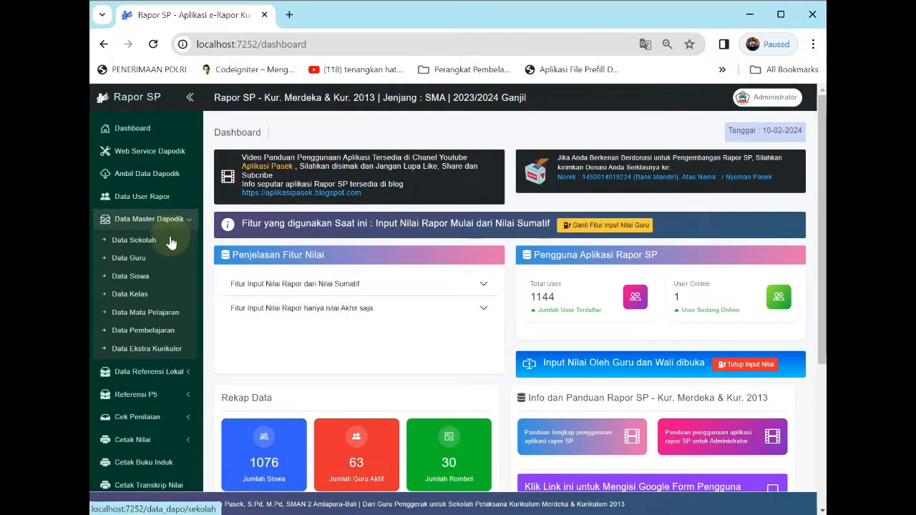
pyautogui.click(146, 316)
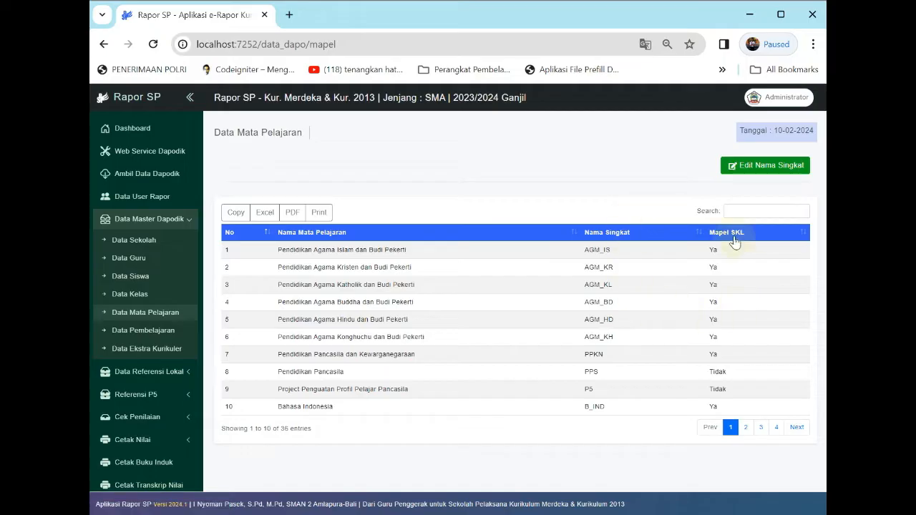
pyautogui.click(765, 164)
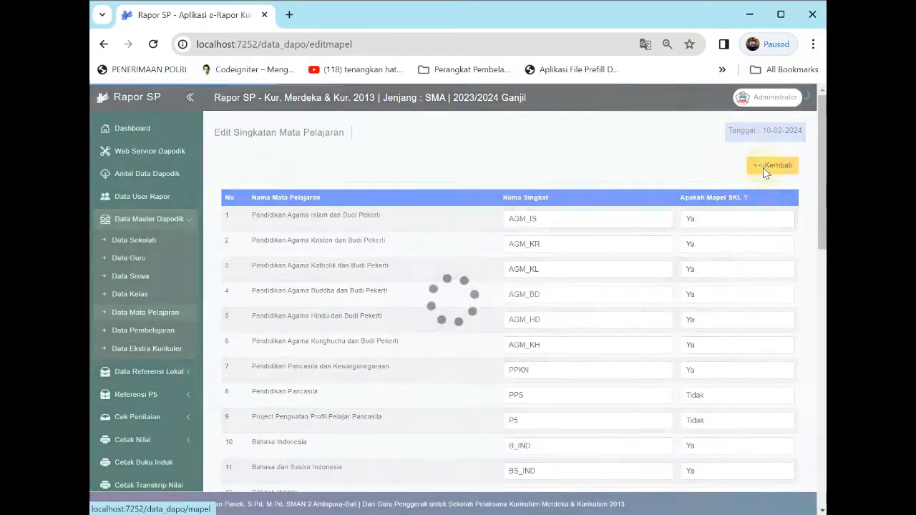
# Set the SKL subject status to Ya for the Islam, Kristen and Katholik religious education subjects
pyautogui.click(705, 218)
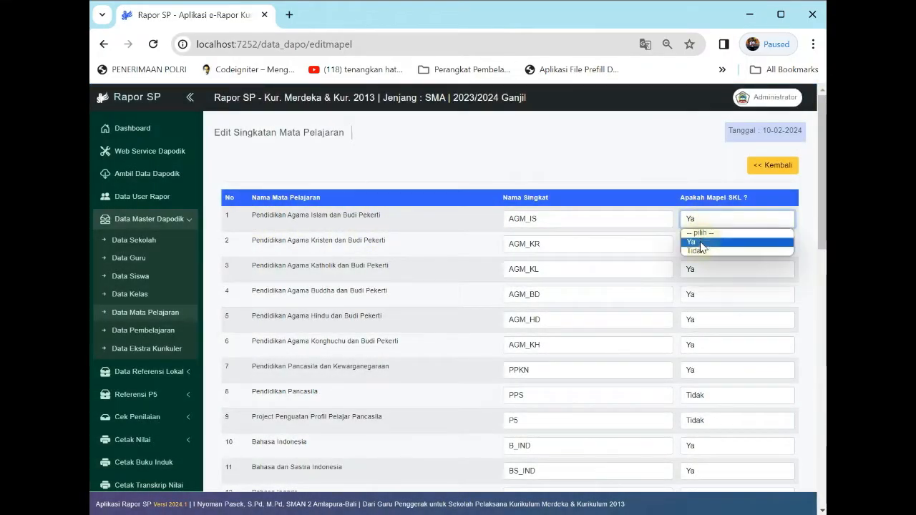
pyautogui.click(693, 241)
pyautogui.click(707, 244)
pyautogui.click(706, 266)
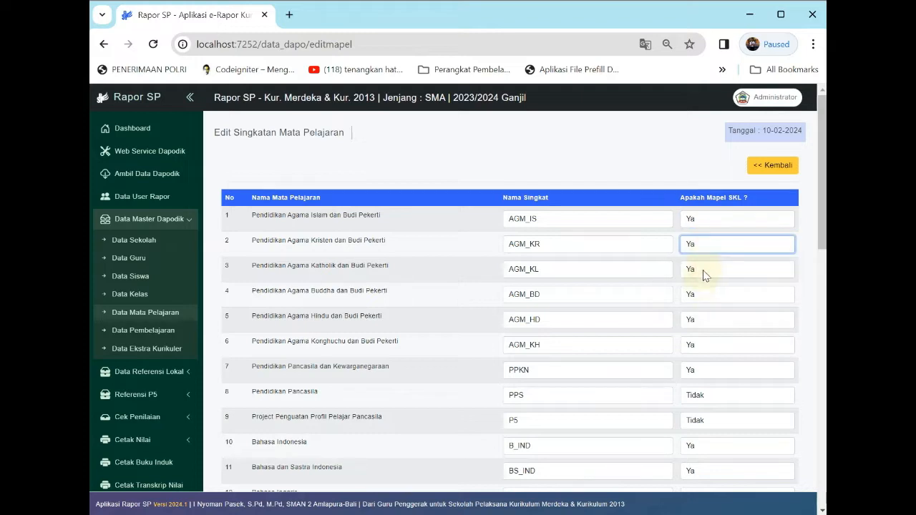
pyautogui.click(701, 269)
pyautogui.click(715, 291)
# Set the SKL subject status of Pendidikan Pancasila to Tidak and of Bahasa Inggris to Ya
pyautogui.scroll(-2, 717, 291)
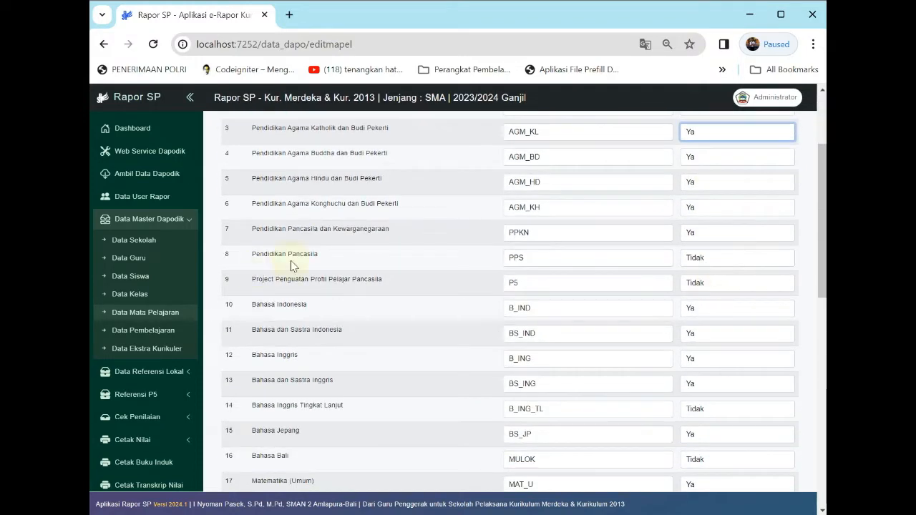
pyautogui.click(721, 269)
pyautogui.click(711, 288)
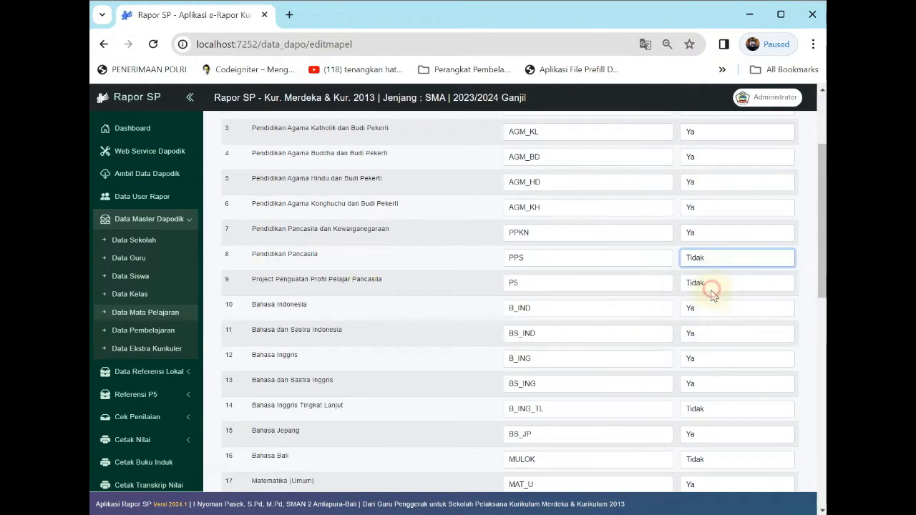
pyautogui.scroll(-2, 711, 289)
pyautogui.click(711, 223)
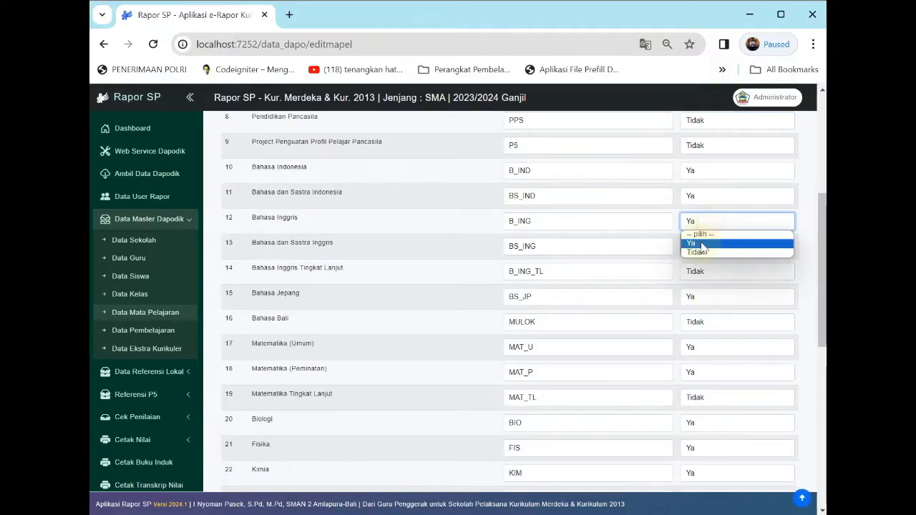
pyautogui.click(708, 246)
# Set the SKL subject status of Seni Tari to Tidak and save the subject changes
pyautogui.scroll(-7, 484, 271)
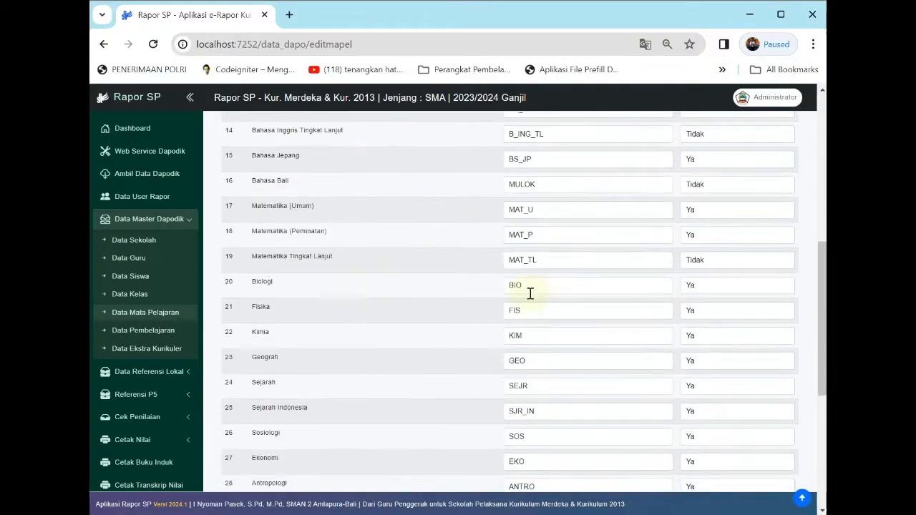
pyautogui.click(694, 331)
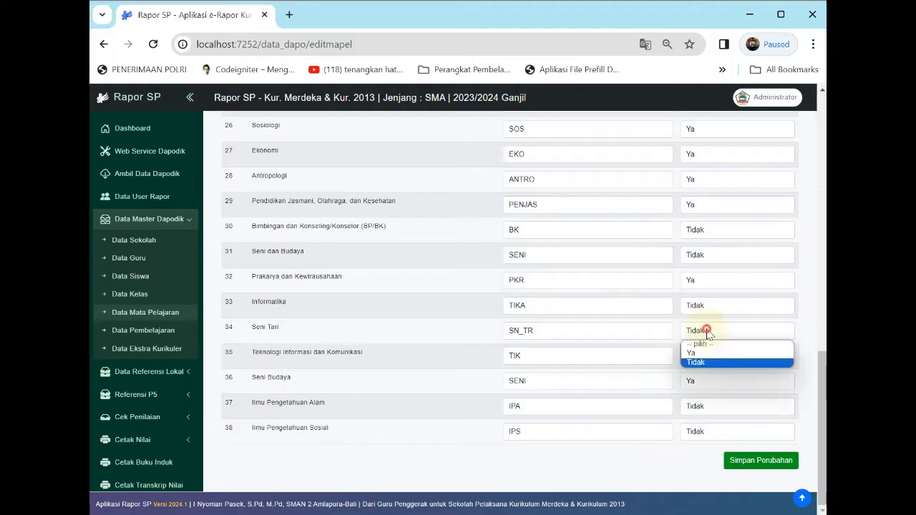
pyautogui.click(687, 363)
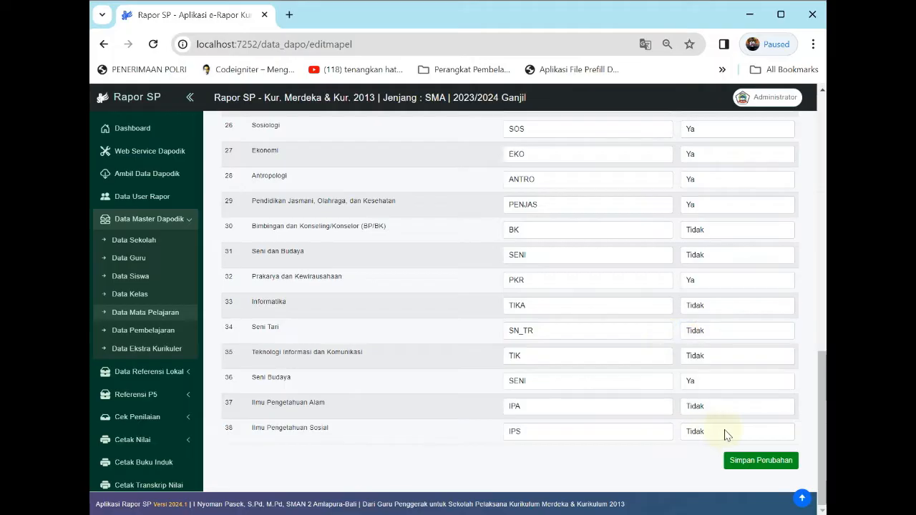
pyautogui.click(739, 467)
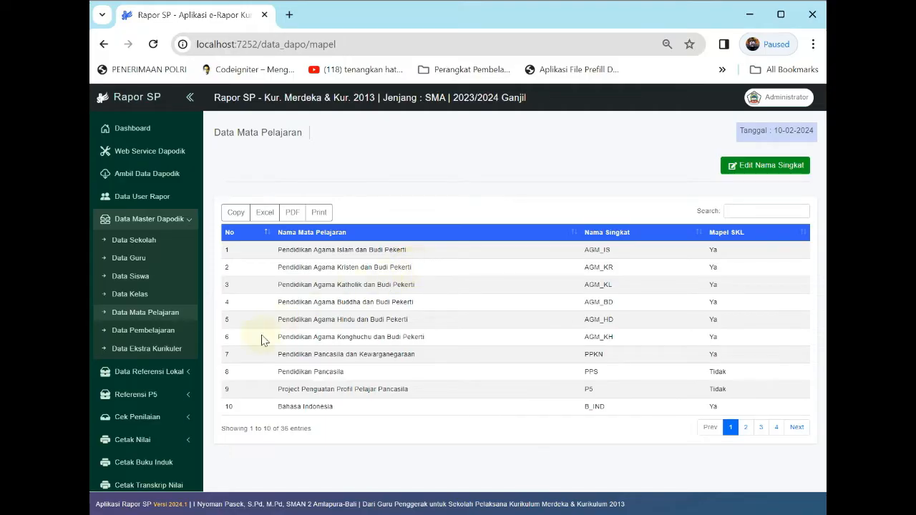
# Open the local subjects in Data Referensi Lokal and set Mapel SKL to Ya for Ilmu Pengetahuan Alam, saving the change
pyautogui.click(179, 372)
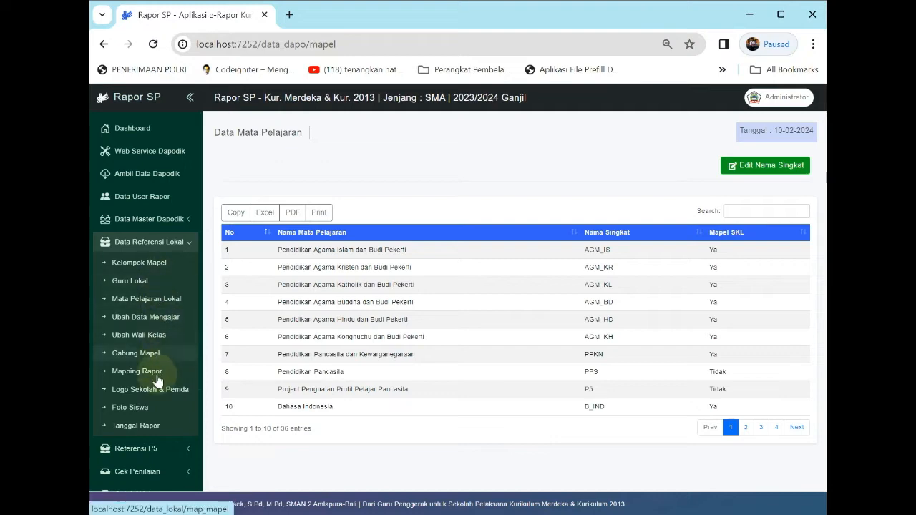
pyautogui.click(156, 299)
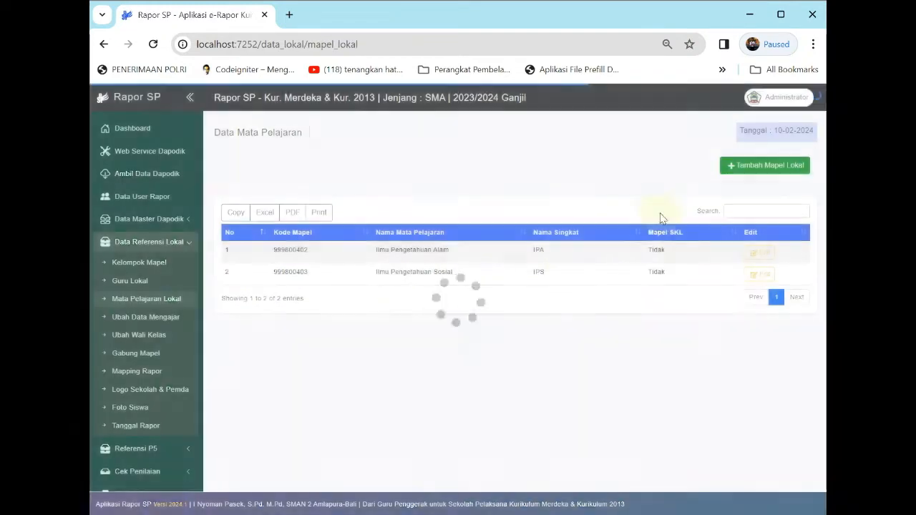
pyautogui.click(758, 254)
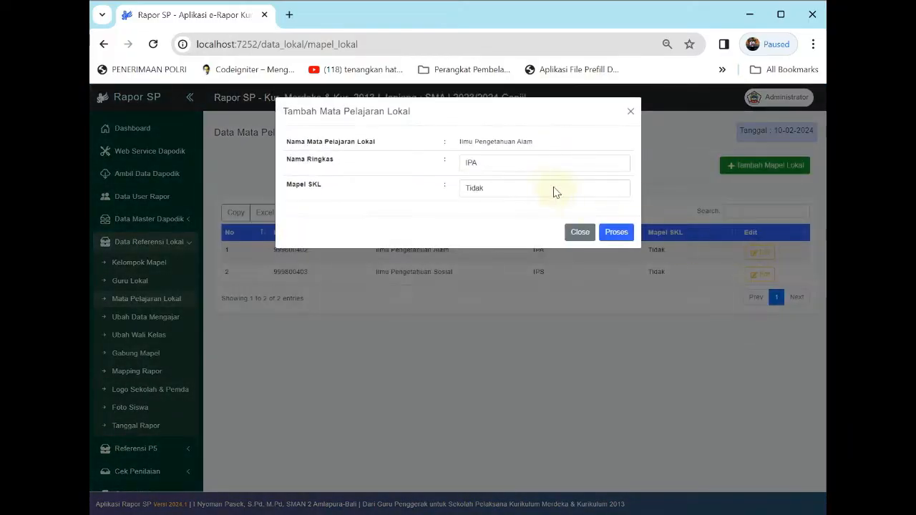
pyautogui.click(553, 192)
pyautogui.click(505, 208)
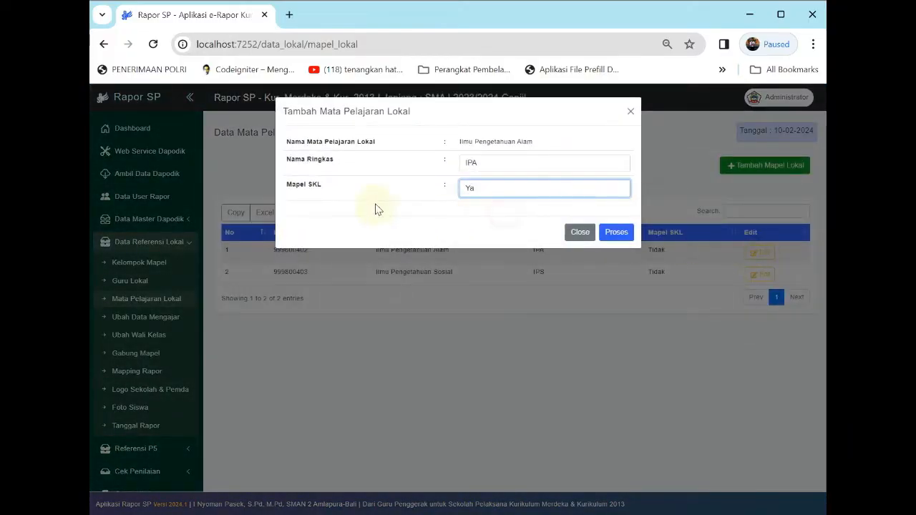
pyautogui.click(494, 196)
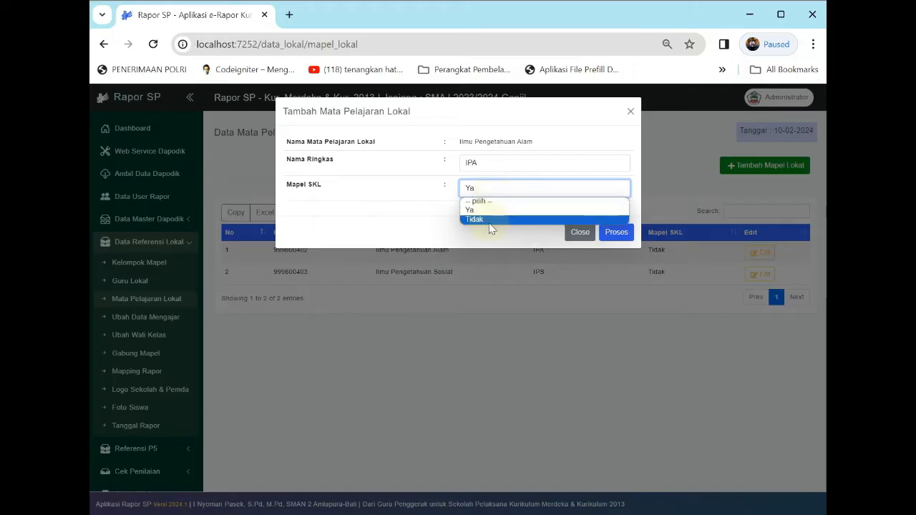
pyautogui.click(489, 219)
pyautogui.click(492, 196)
pyautogui.click(494, 206)
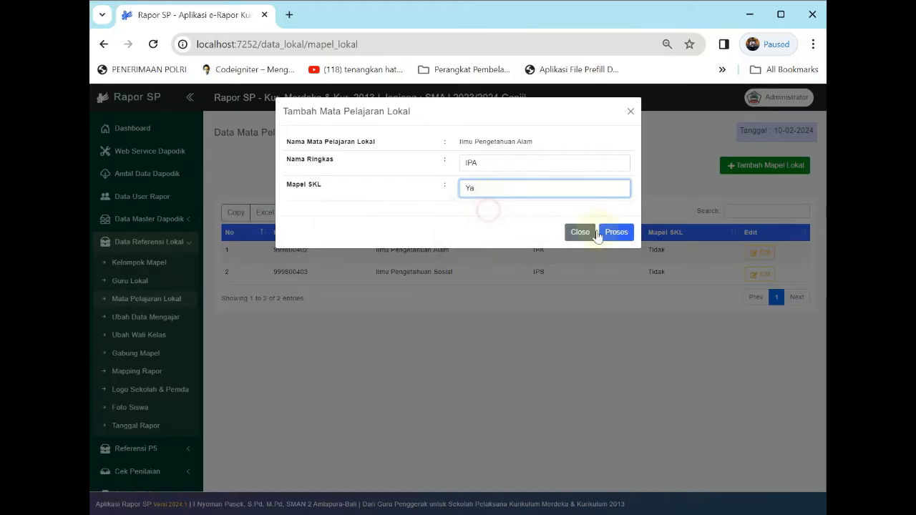
pyautogui.click(615, 231)
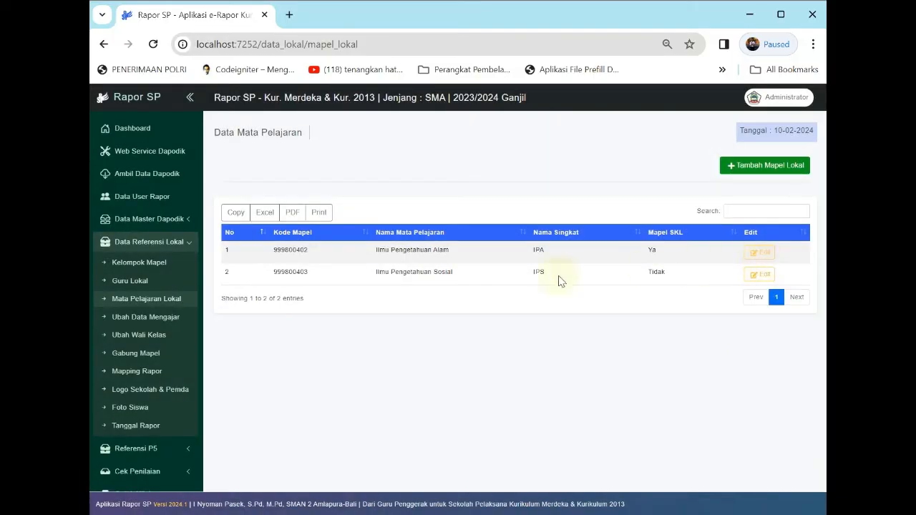
# Set Mapel SKL of the local subject Ilmu Pengetahuan Alam to Tidak and save it
pyautogui.click(760, 252)
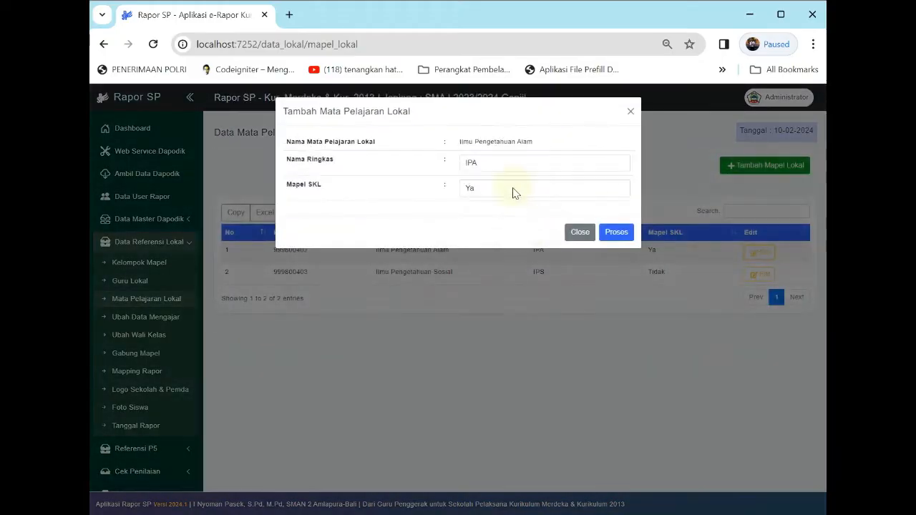
pyautogui.click(513, 190)
pyautogui.click(501, 220)
pyautogui.click(617, 232)
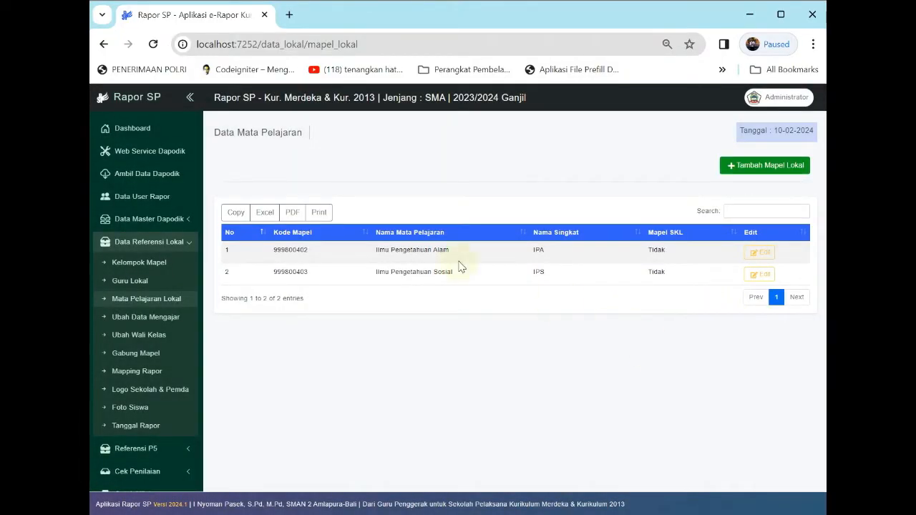
# Open the Setting Format SKL page and examine its fields from the school letterhead to the principal's signature
pyautogui.click(163, 241)
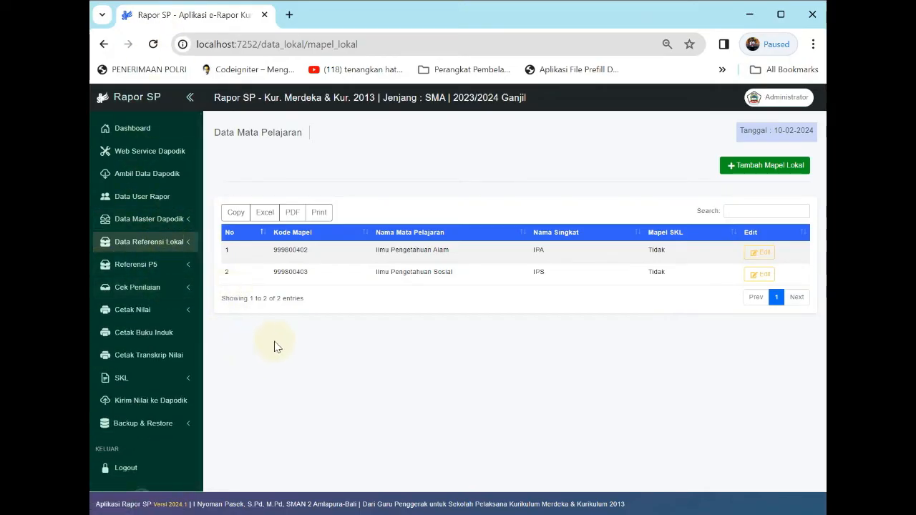
pyautogui.click(161, 379)
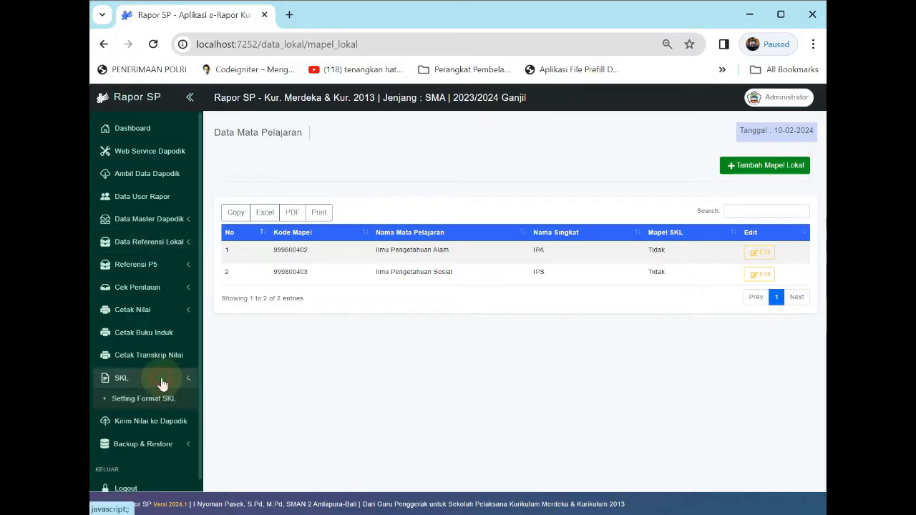
pyautogui.scroll(-1, 163, 381)
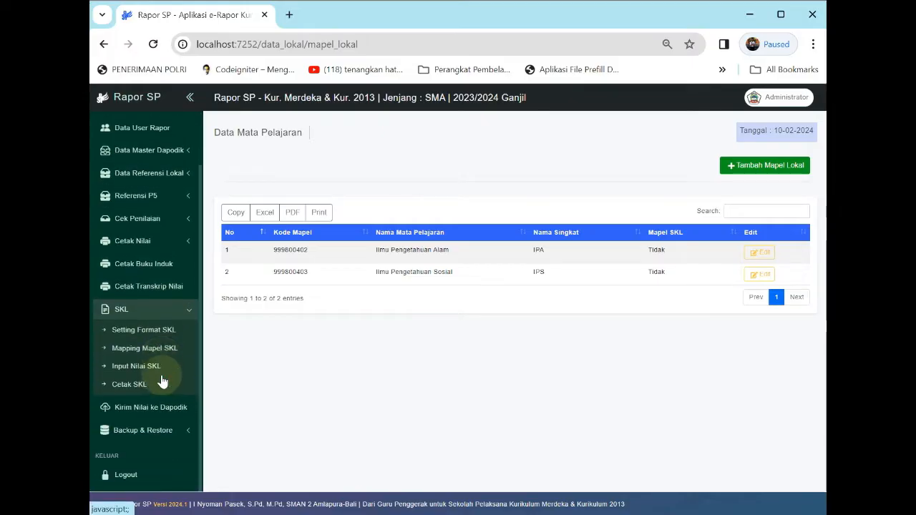
pyautogui.click(153, 331)
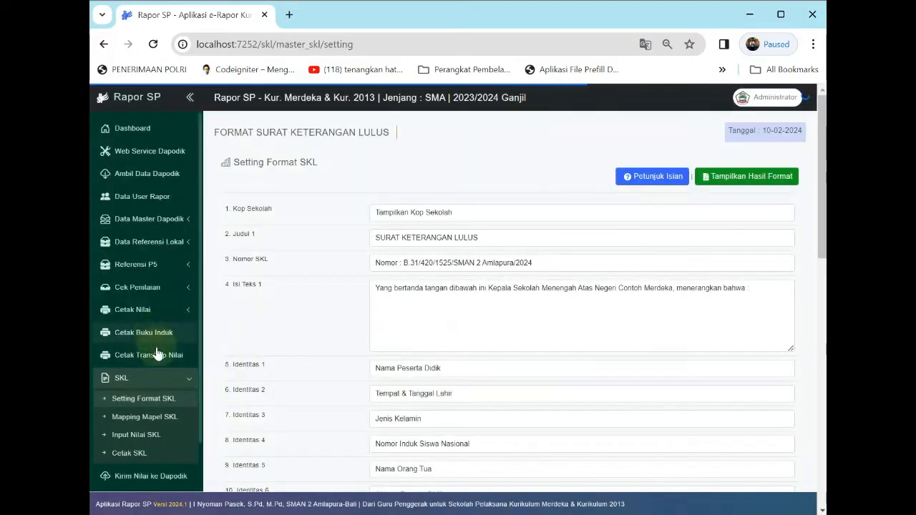
pyautogui.scroll(-10, 499, 310)
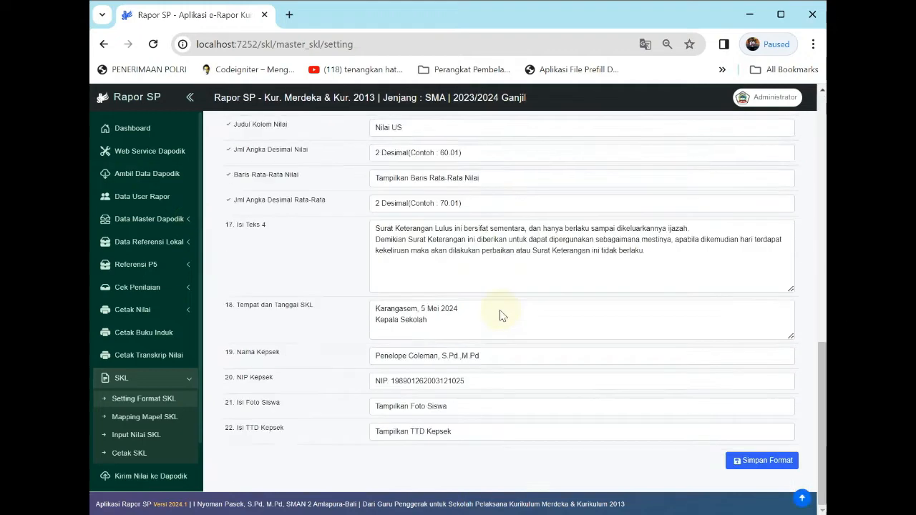
pyautogui.scroll(10, 500, 309)
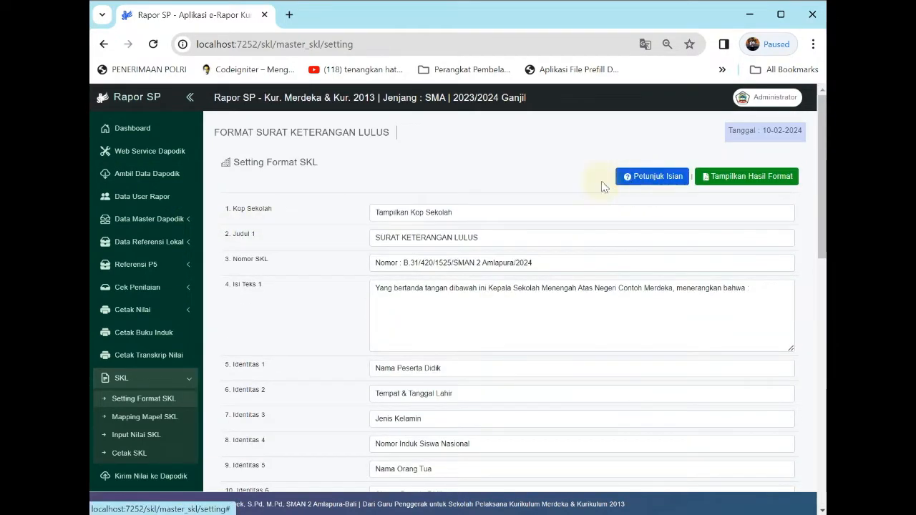
pyautogui.scroll(-10, 364, 276)
pyautogui.scroll(9, 367, 278)
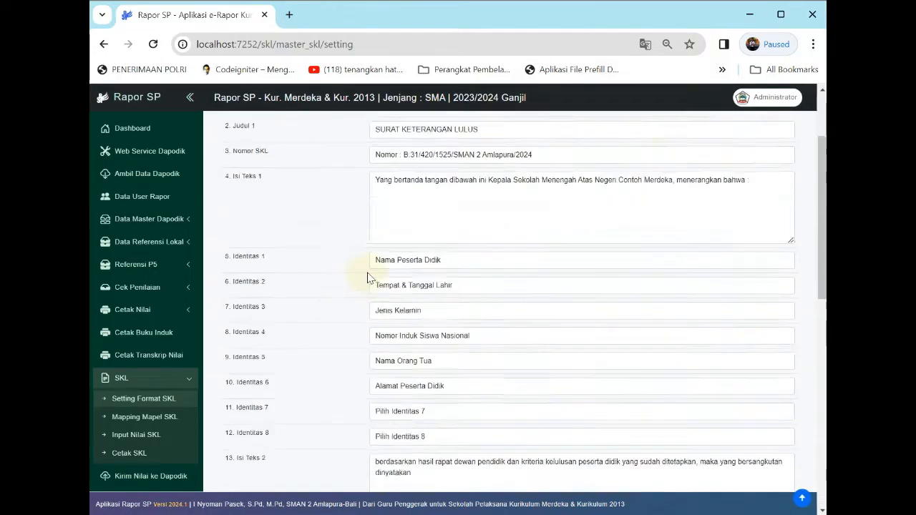
# View the Petunjuk Isian sample image enlarged to see where each numbered field is placed, and close it
pyautogui.scroll(2, 367, 277)
pyautogui.click(646, 179)
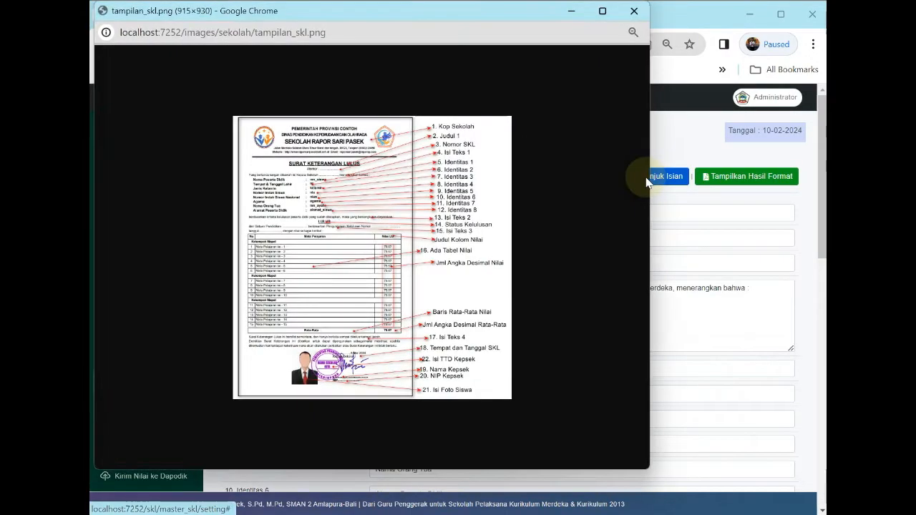
pyautogui.click(422, 195)
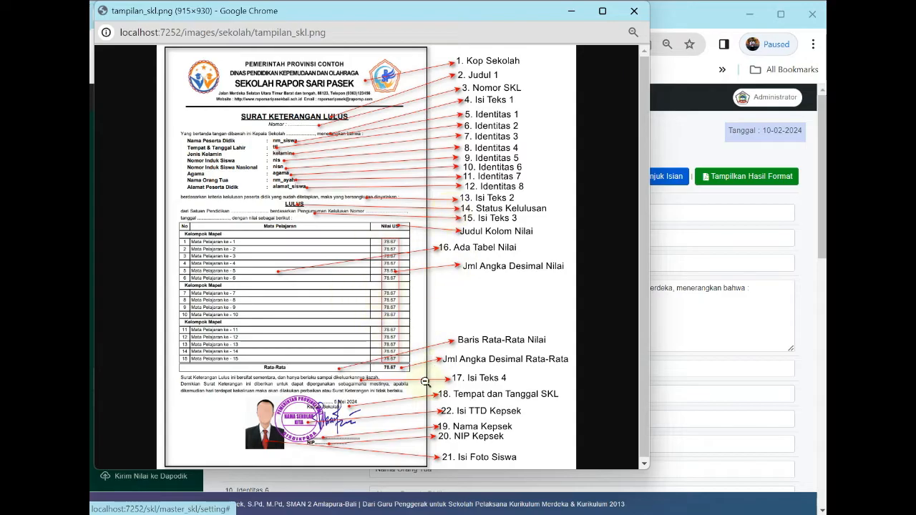
pyautogui.click(485, 236)
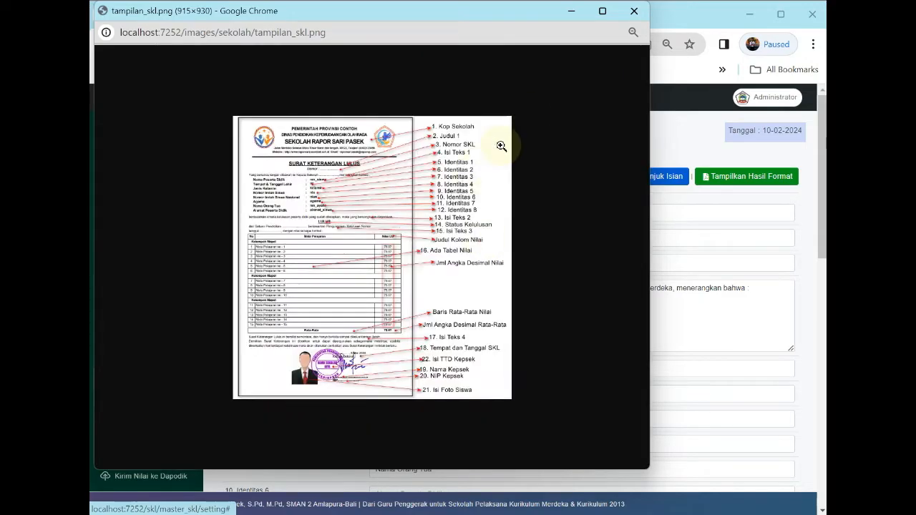
pyautogui.click(634, 12)
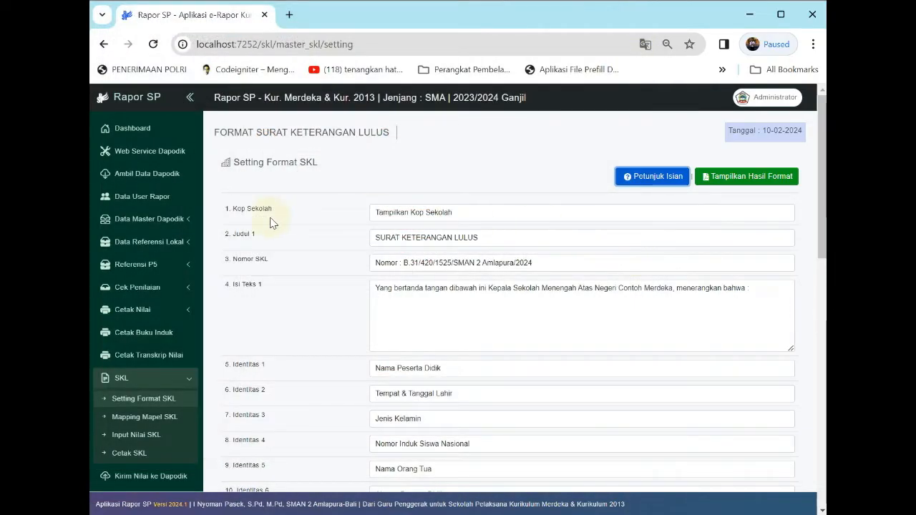
# Try the Kop Sekolah options by switching to Kosongkan Kop Sekolah and back to Tampilkan Kop Sekolah
pyautogui.scroll(-1, 301, 216)
pyautogui.scroll(1, 301, 217)
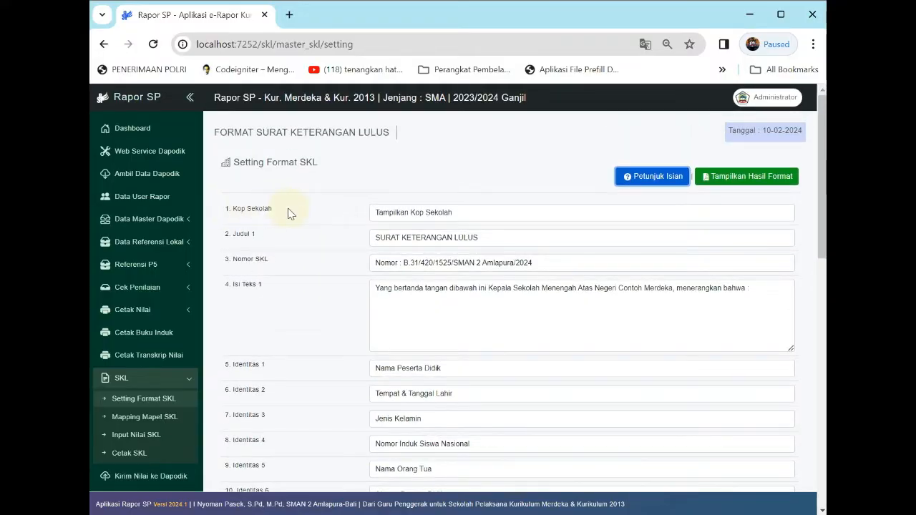
pyautogui.click(401, 214)
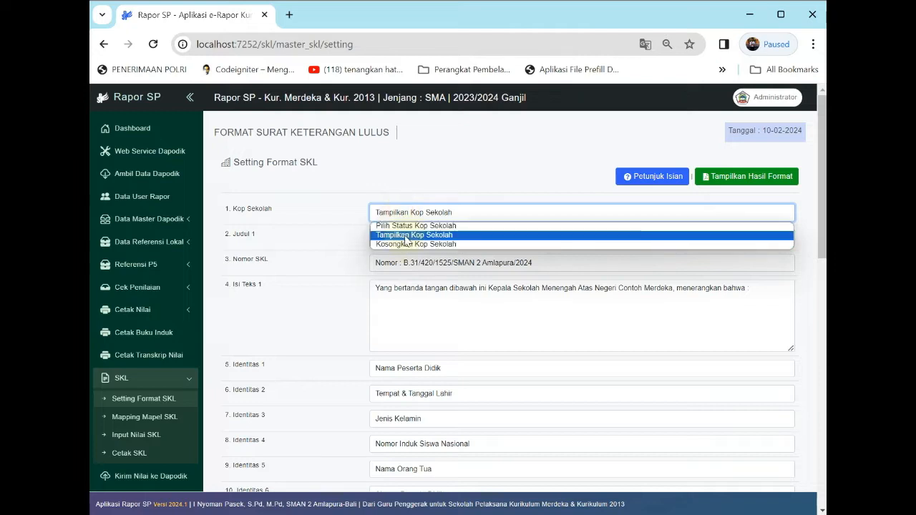
pyautogui.click(406, 239)
pyautogui.click(409, 213)
pyautogui.click(407, 233)
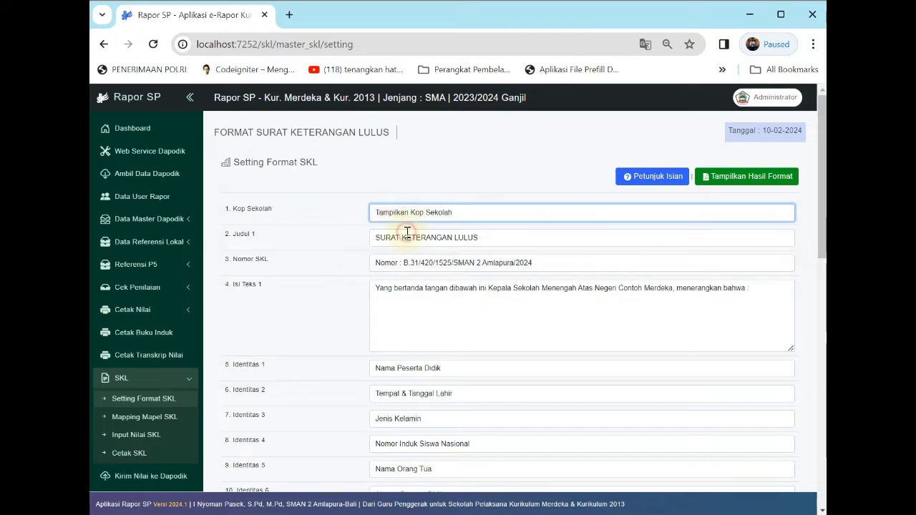
pyautogui.click(411, 216)
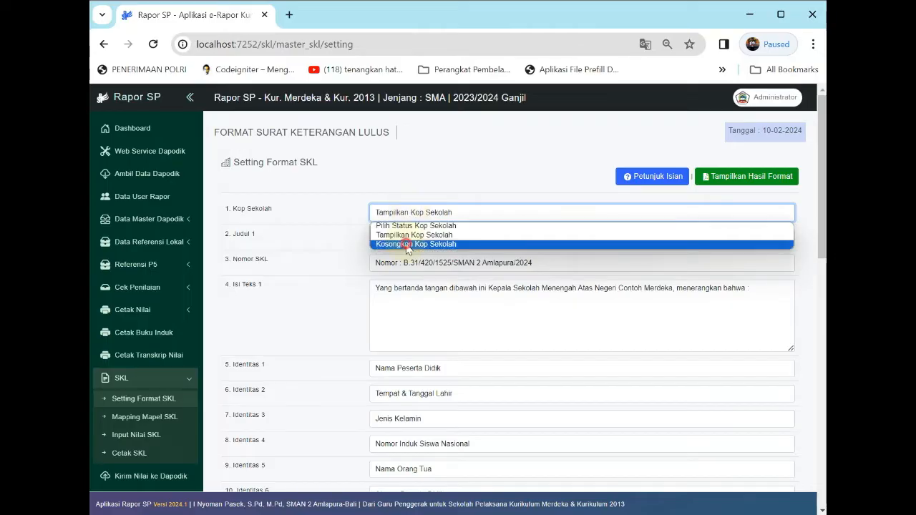
pyautogui.click(407, 245)
pyautogui.click(413, 216)
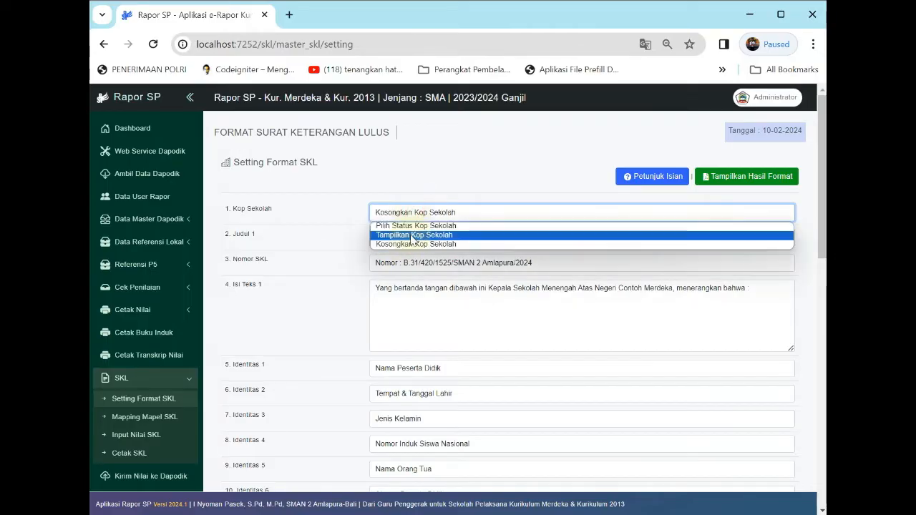
pyautogui.click(407, 242)
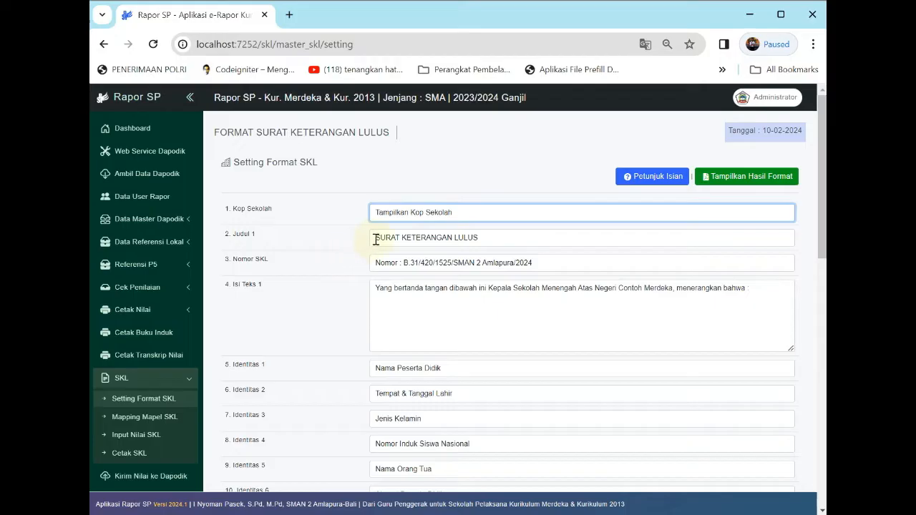
# Retype the Judul 1 heading as SURAT KETERANGAN LULUS
pyautogui.click(375, 239)
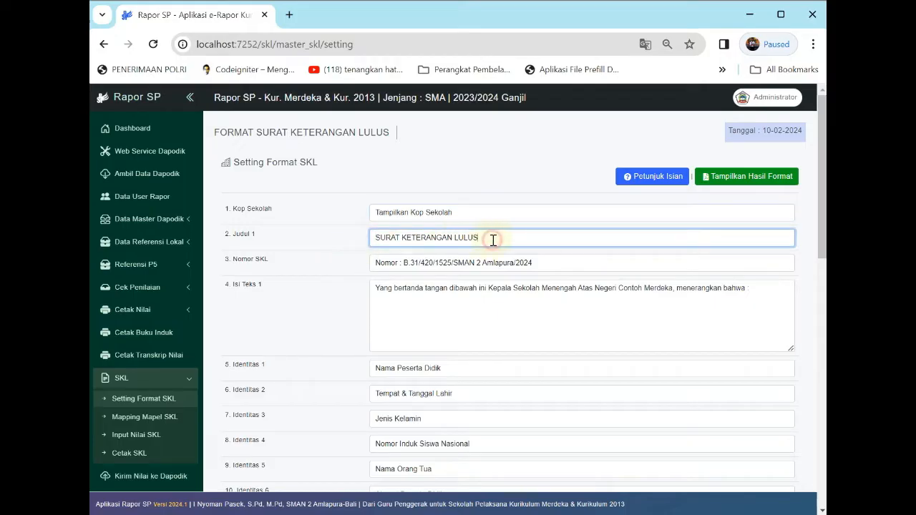
pyautogui.moveTo(503, 238); pyautogui.dragTo(212, 246)
pyautogui.write('SU')
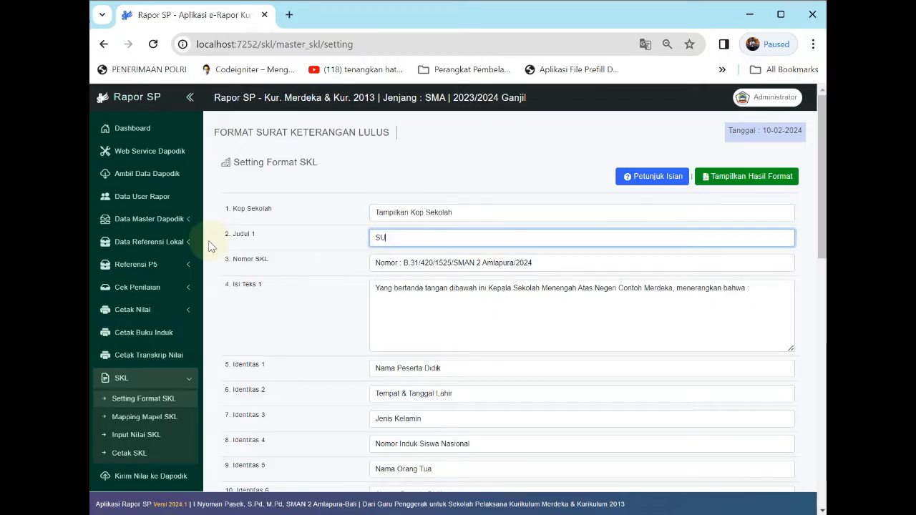
pyautogui.write('RAT KETERANGAN LUL')
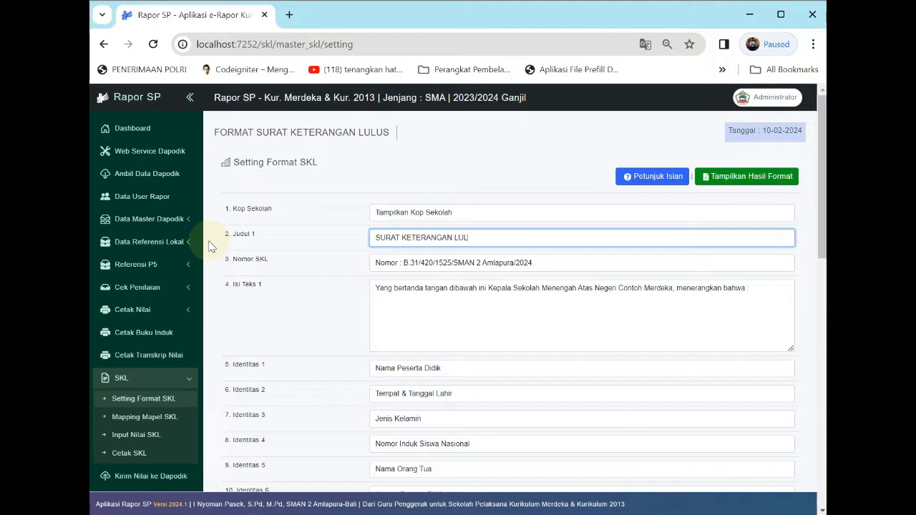
pyautogui.write('US')
pyautogui.click(276, 267)
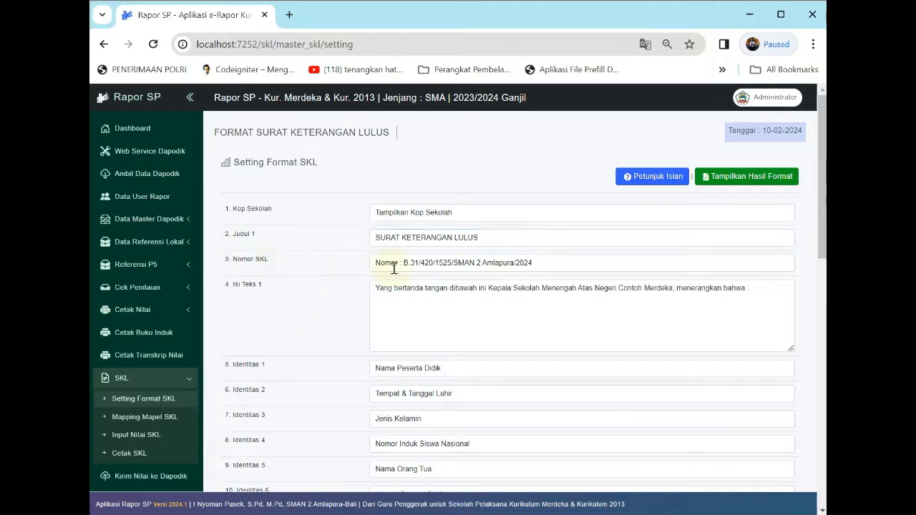
# Review the Nomor SKL text and re-enter the ending of Isi Teks 1 after "menerangkan bahwa"
pyautogui.click(542, 265)
pyautogui.tripleClick(544, 264)
pyautogui.click(552, 265)
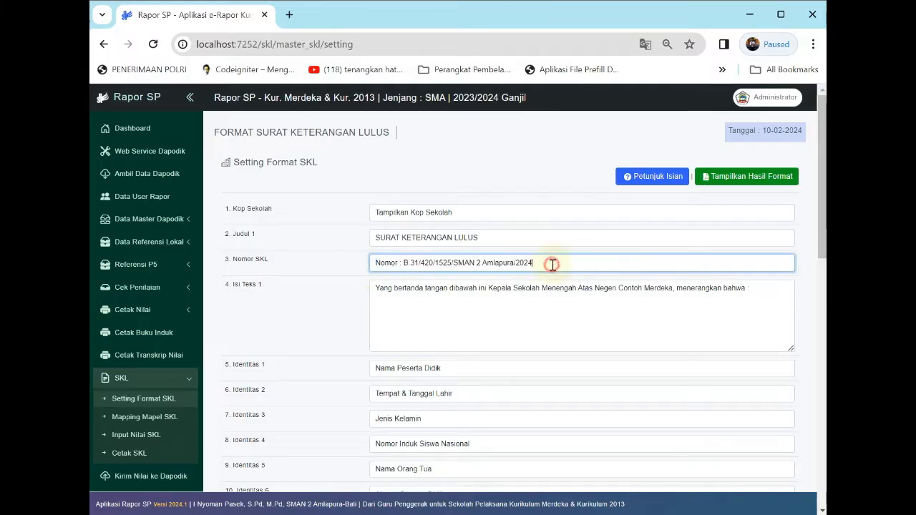
pyautogui.click(373, 290)
pyautogui.click(749, 289)
pyautogui.press('BackSpace')
pyautogui.press('BackSpace')
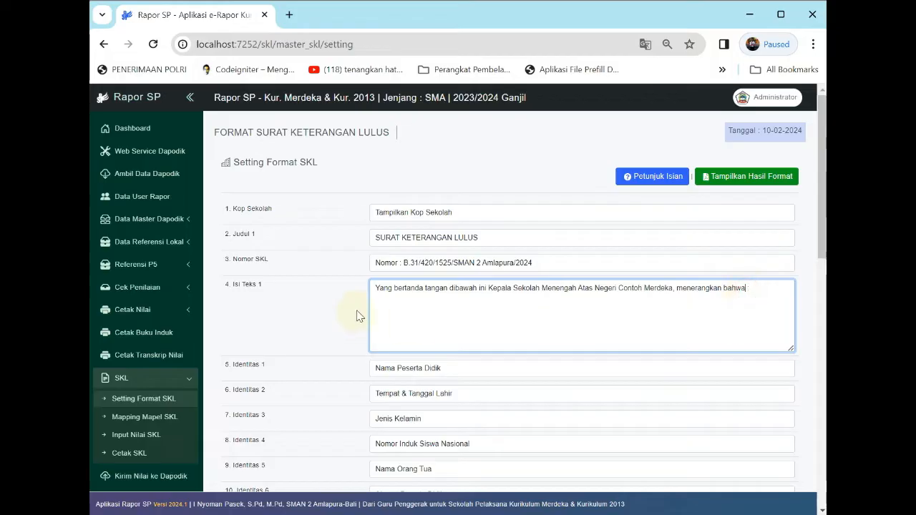
# Choose Nama Peserta Didik for Identitas 1 and Tempat & Tanggal Lahir for Identitas 2
pyautogui.scroll(-3, 607, 320)
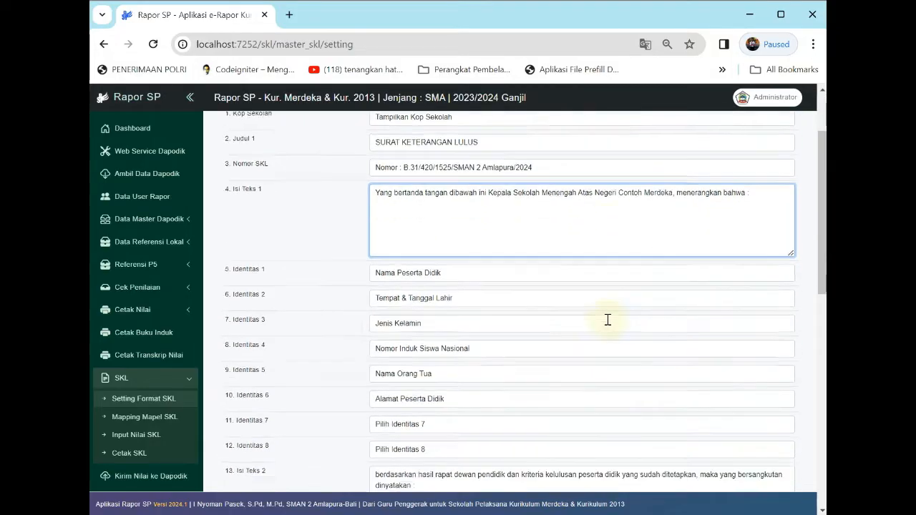
pyautogui.click(419, 162)
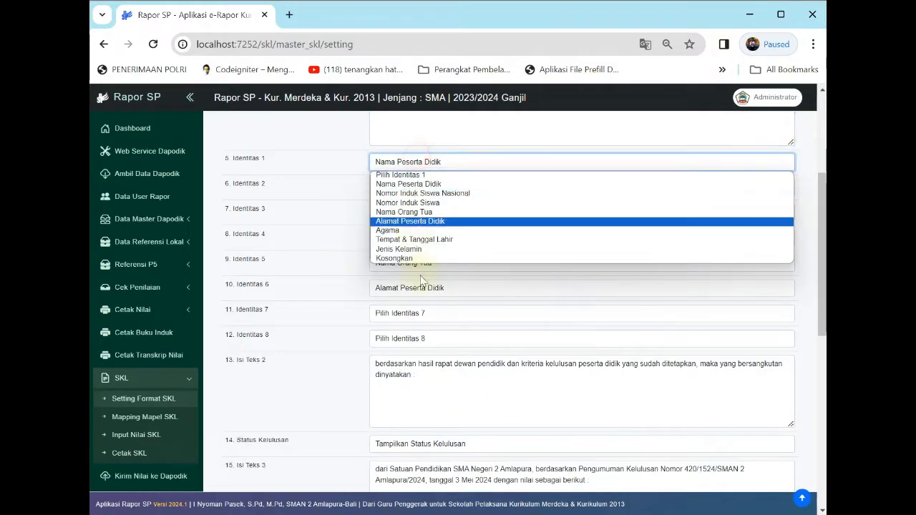
pyautogui.click(423, 185)
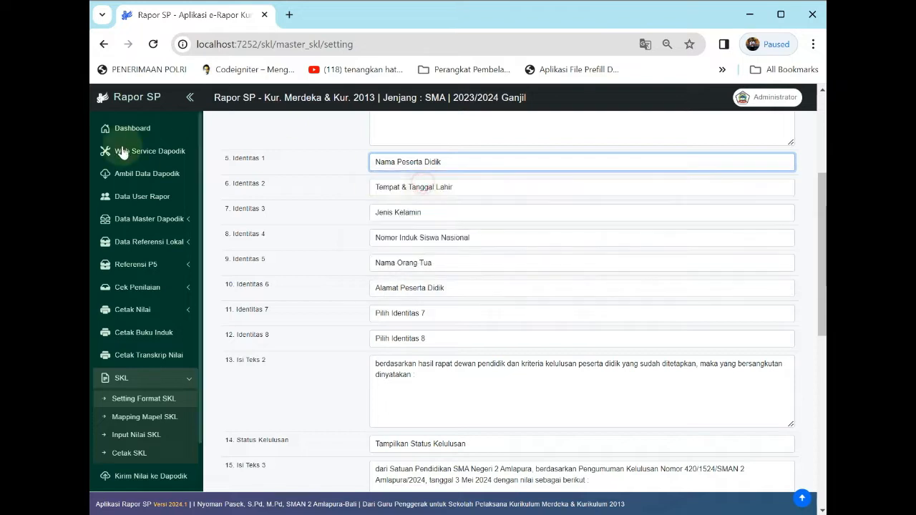
pyautogui.click(431, 190)
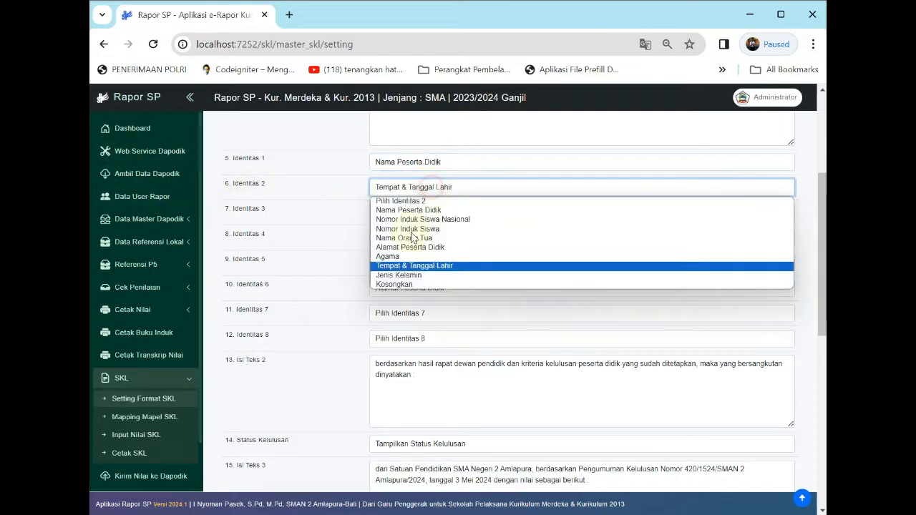
pyautogui.click(413, 269)
# Set Identitas 3 to Nomor Induk Siswa and Identitas 4 to Nomor Induk Siswa Nasional
pyautogui.click(418, 212)
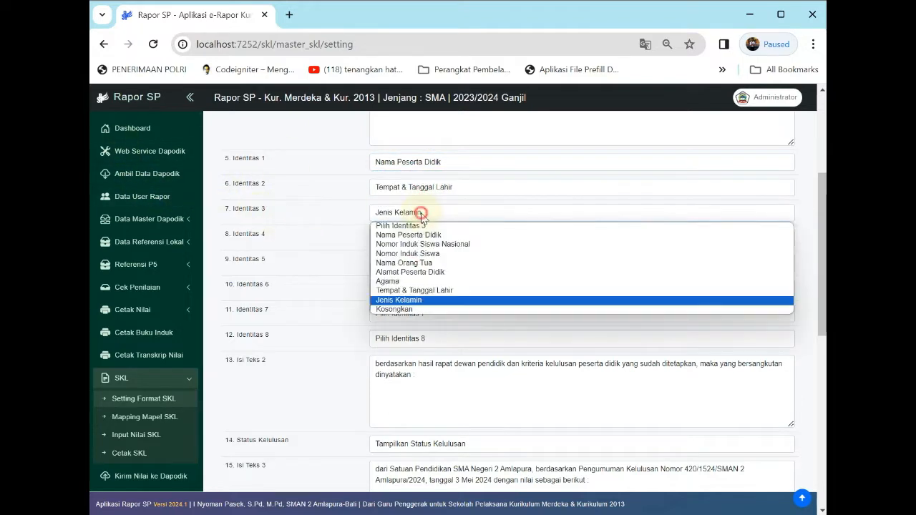
pyautogui.click(432, 254)
pyautogui.click(430, 239)
pyautogui.click(429, 269)
# Set Identitas 5 to Nama Orang Tua, Identitas 6 to Alamat Peserta Didik and Identitas 7 to Kosongkan
pyautogui.click(425, 262)
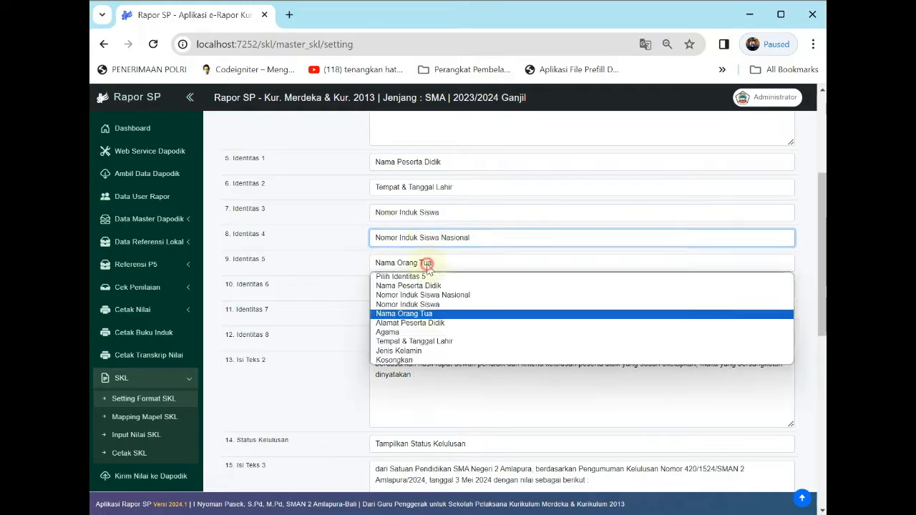
pyautogui.click(425, 309)
pyautogui.click(429, 288)
pyautogui.click(431, 348)
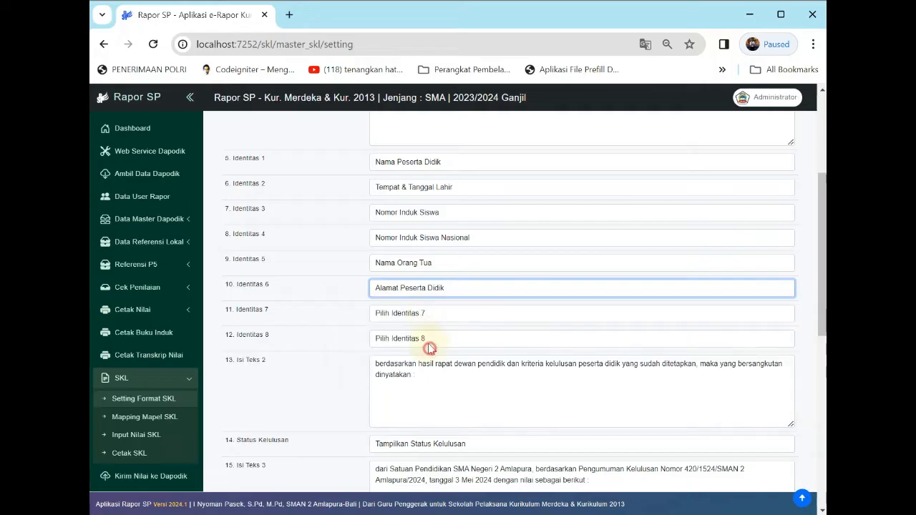
pyautogui.click(431, 313)
pyautogui.click(425, 410)
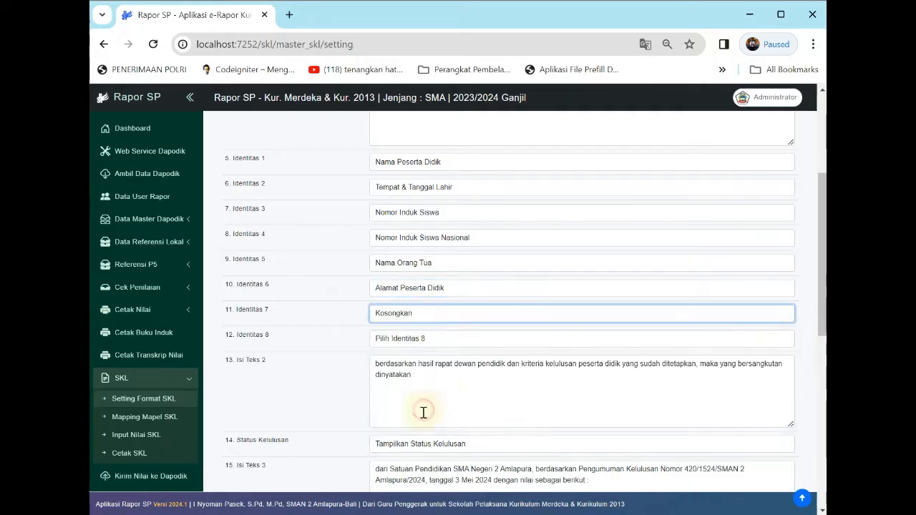
# Re-enter the closing colon after "dinyatakan" in the Isi Teks 2 paragraph
pyautogui.click(444, 380)
pyautogui.tripleClick(451, 379)
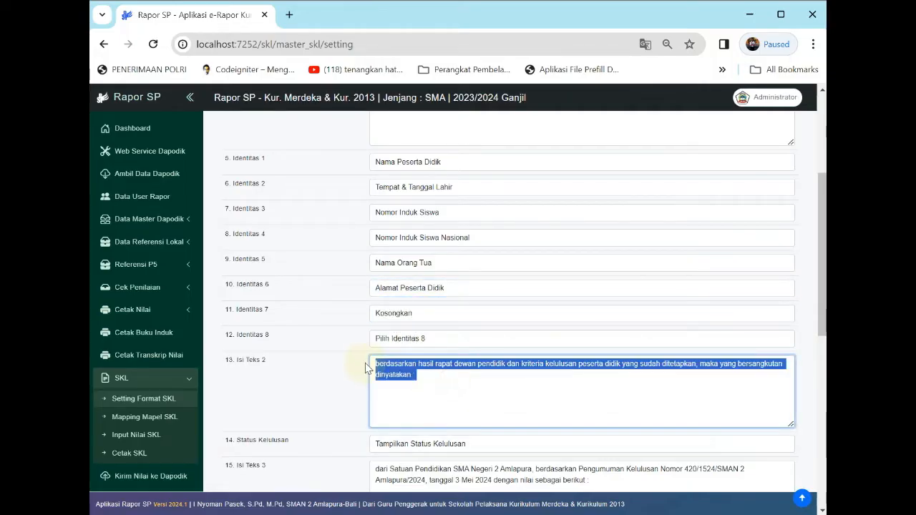
pyautogui.click(434, 376)
pyautogui.write(':')
pyautogui.scroll(-2, 442, 387)
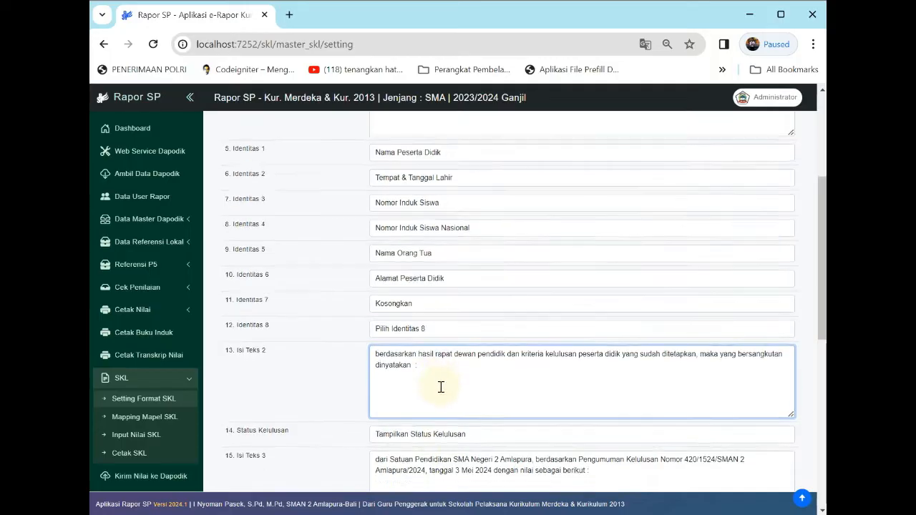
pyautogui.click(262, 378)
# Try hiding the graduation status with Kosongkan Status Kelulusan and switch back to Tampilkan Status Kelulusan
pyautogui.click(422, 375)
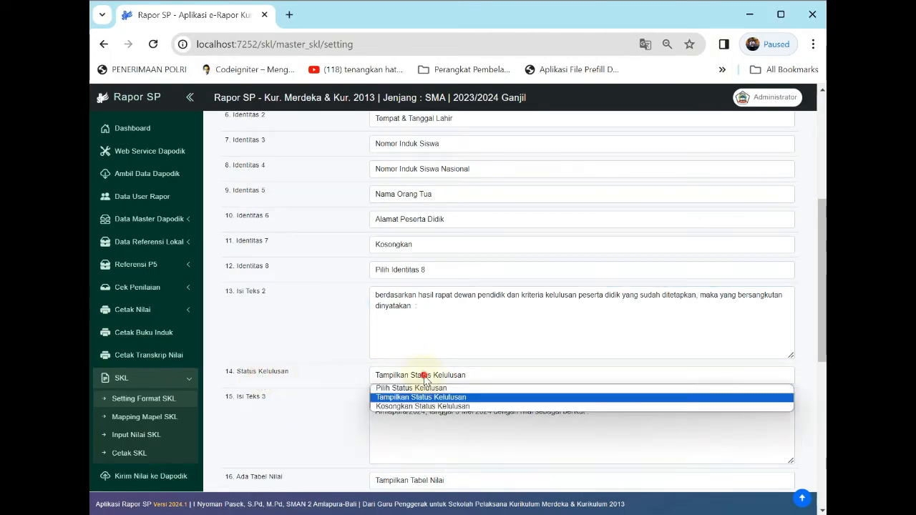
pyautogui.click(424, 397)
pyautogui.click(429, 383)
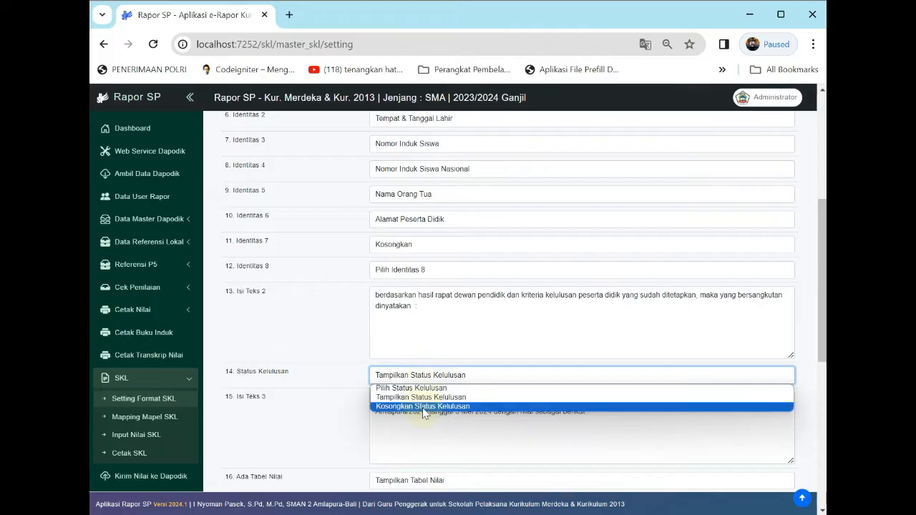
pyautogui.click(423, 406)
pyautogui.click(428, 376)
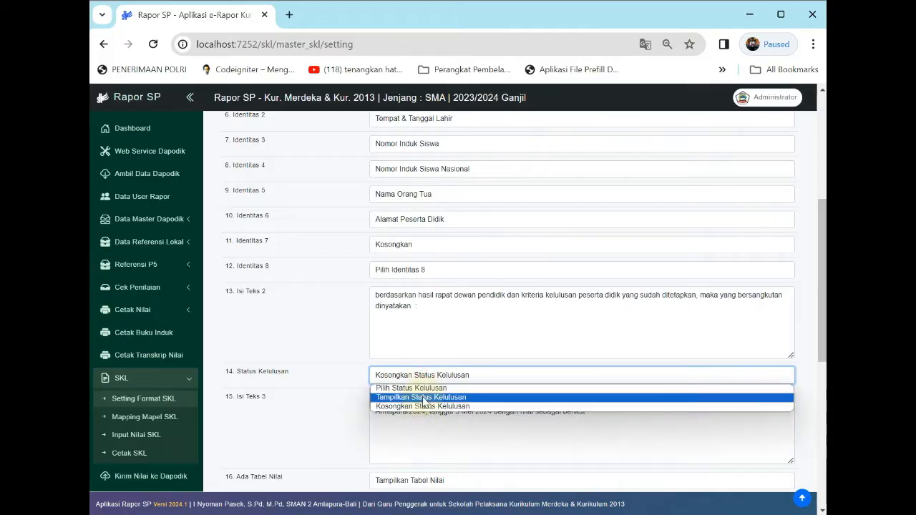
pyautogui.click(423, 398)
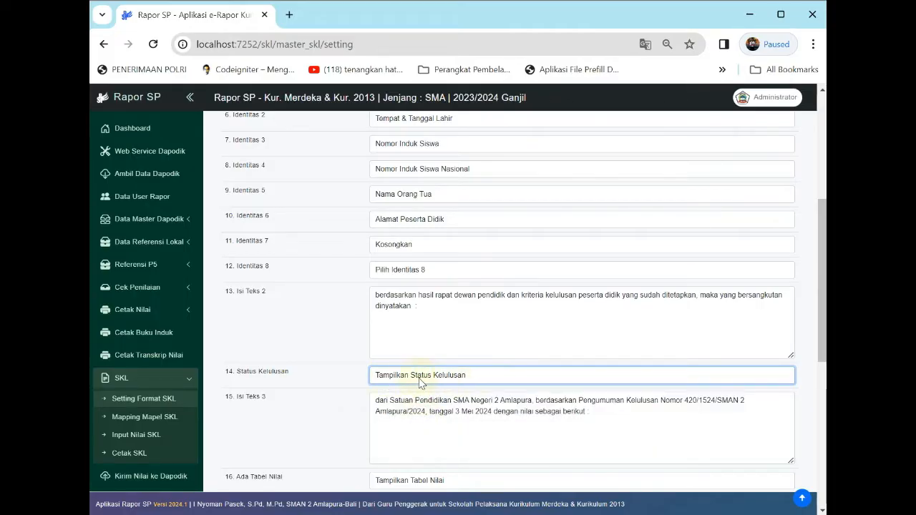
# Review the Isi Teks 3 paragraph about the graduation announcement and place the cursor in it
pyautogui.scroll(-1, 417, 379)
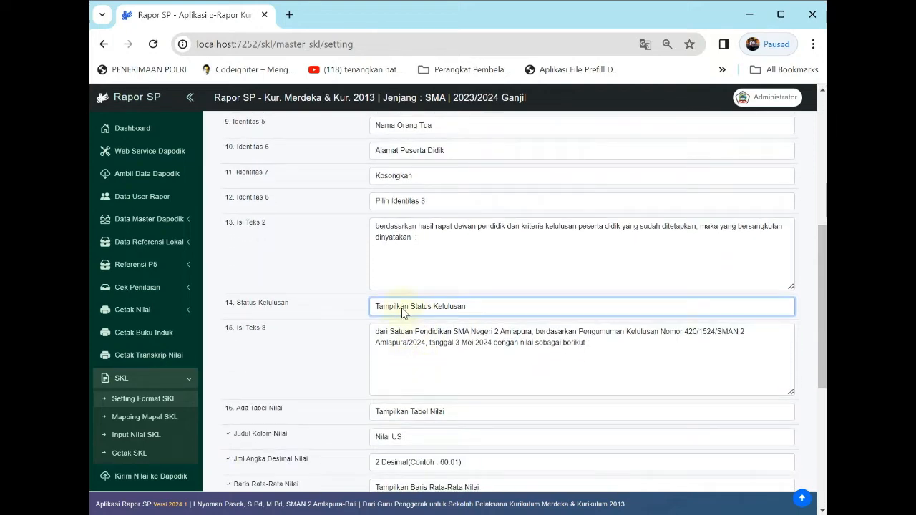
pyautogui.scroll(-2, 402, 313)
pyautogui.press('Tab')
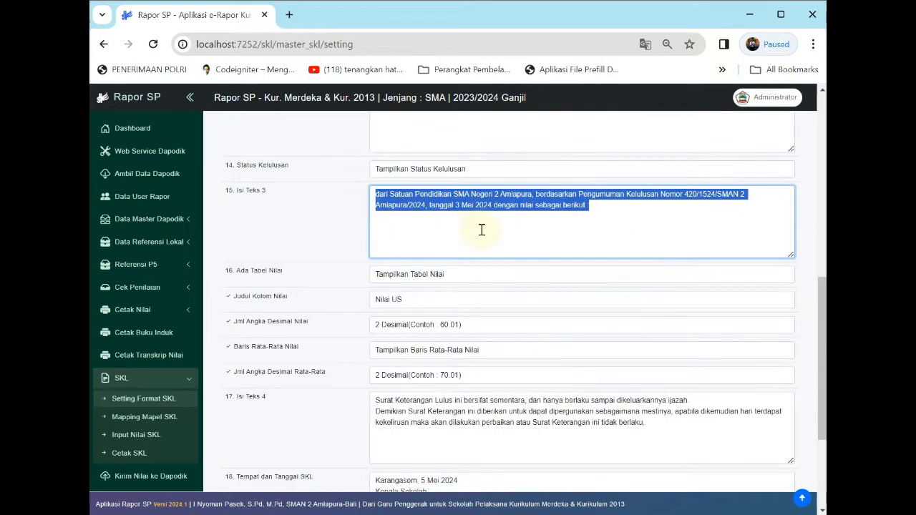
pyautogui.click(515, 206)
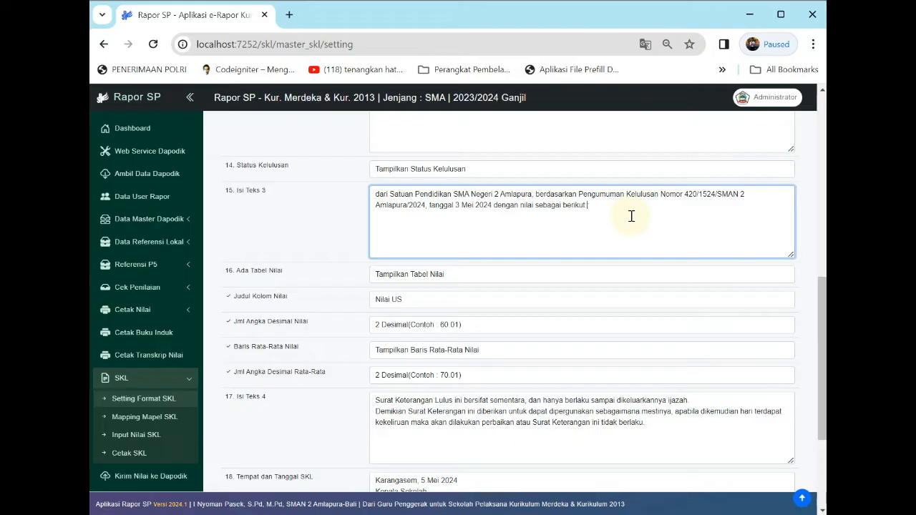
# Try the Ada Tabel Nilai options by switching to Kosongkan Tabel Nilai and back to Tampilkan Tabel Nilai
pyautogui.click(434, 277)
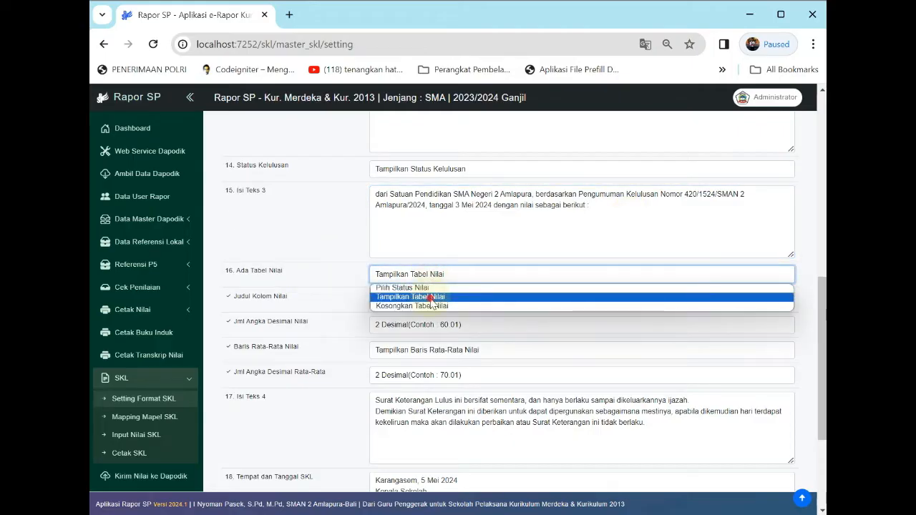
pyautogui.click(433, 297)
pyautogui.click(440, 279)
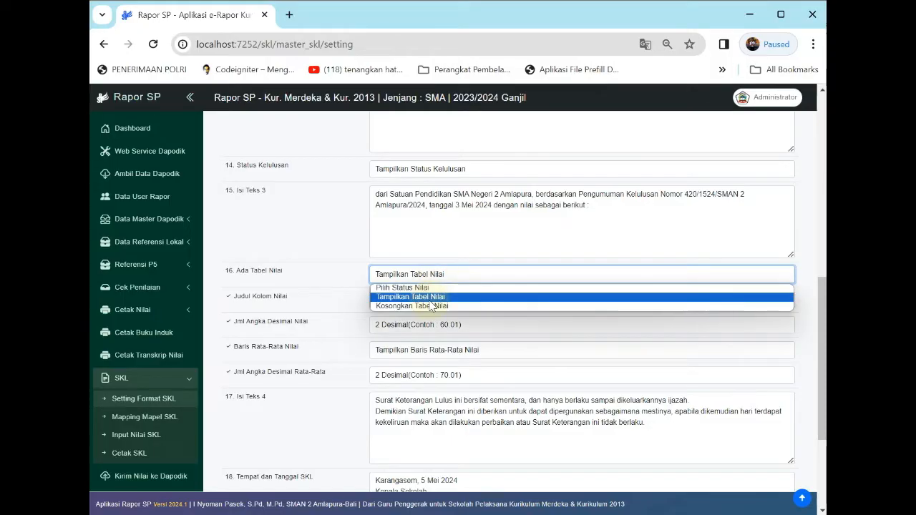
pyautogui.click(429, 297)
pyautogui.click(439, 279)
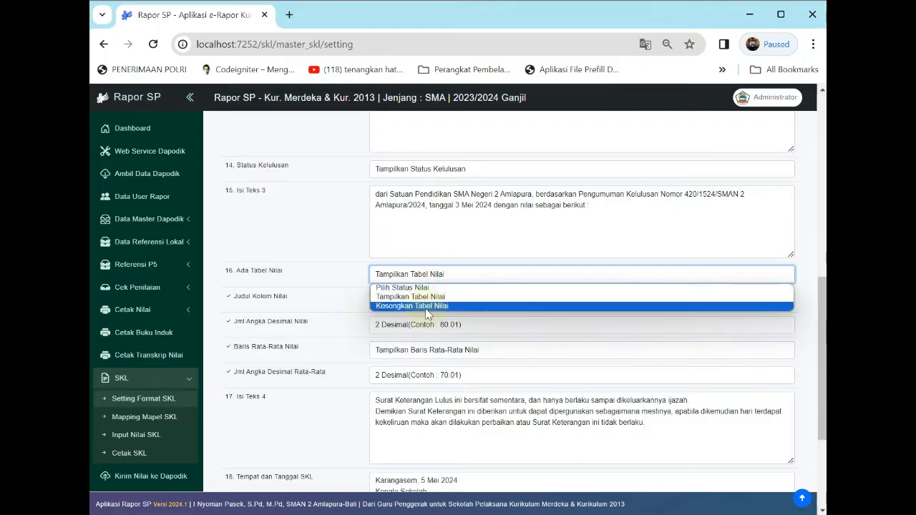
pyautogui.click(424, 307)
pyautogui.click(439, 279)
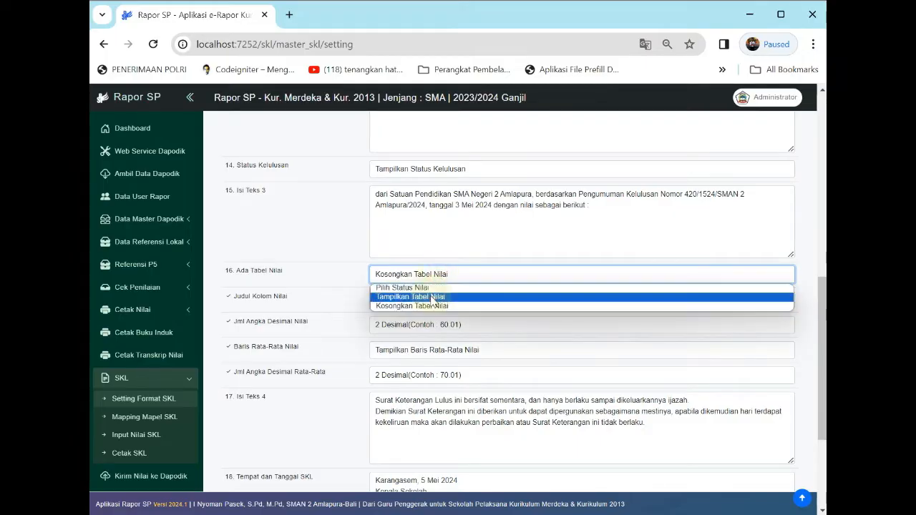
pyautogui.click(429, 294)
# Change the grade column heading in Judul Kolom Nilai to "Nilai Ujian"
pyautogui.moveTo(421, 300); pyautogui.dragTo(326, 308)
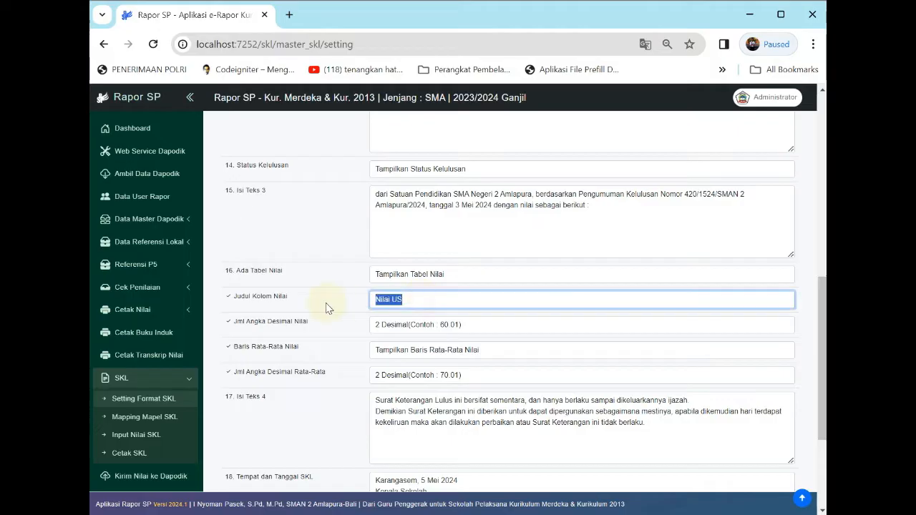
pyautogui.click(427, 299)
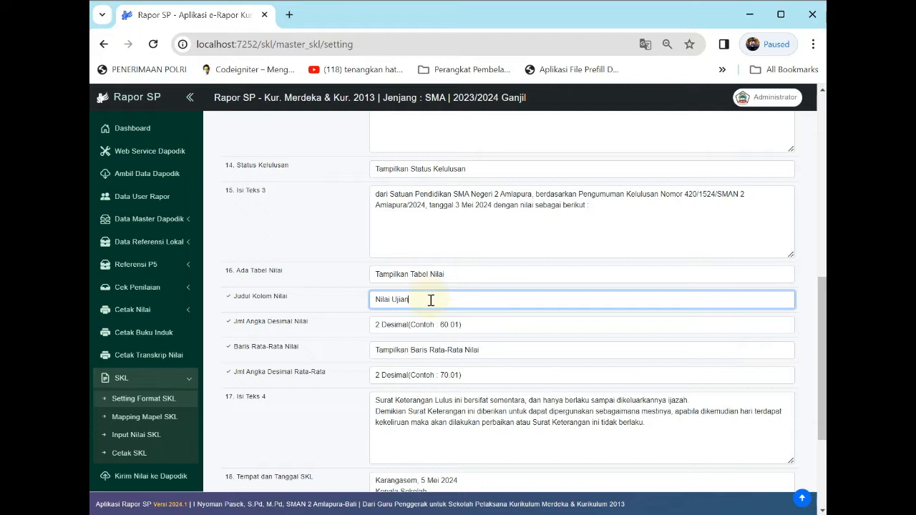
# Try the Bulat and 1 Desimal options for Jml Angka Desimal Nilai and return it to 2 Desimal
pyautogui.click(475, 325)
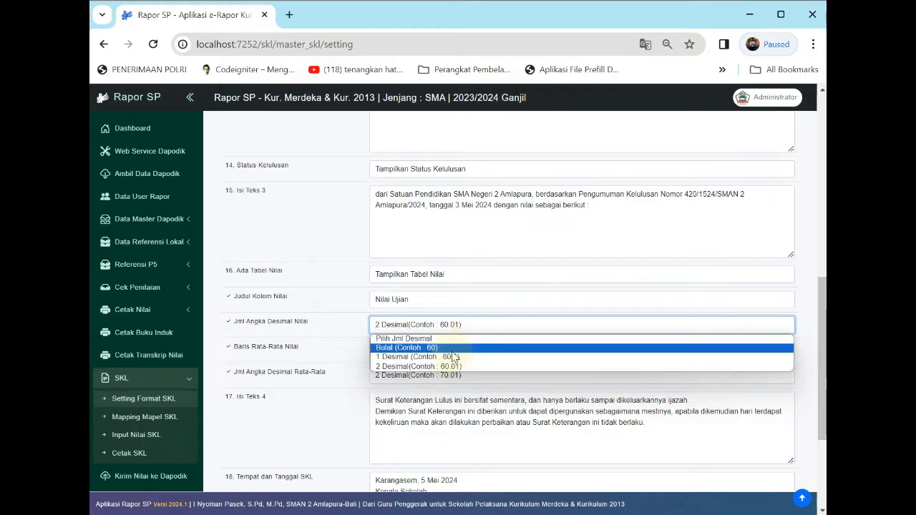
pyautogui.click(452, 351)
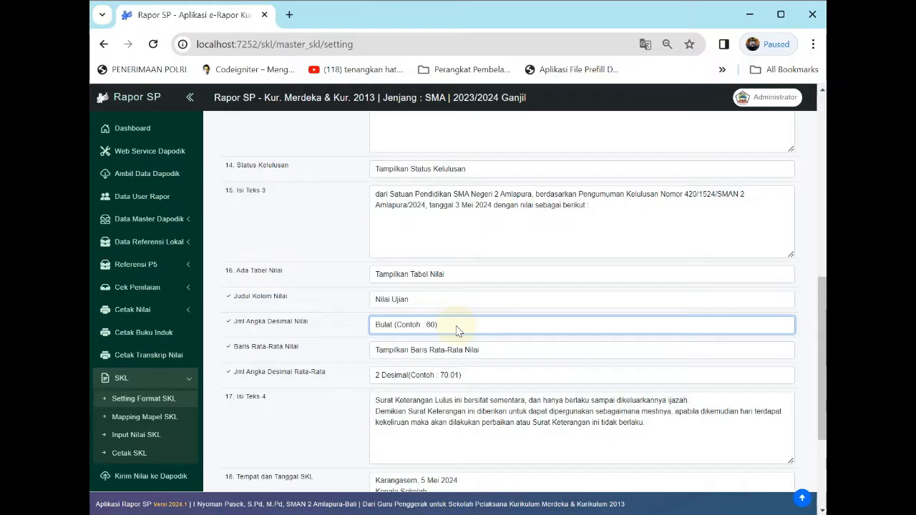
pyautogui.click(457, 328)
pyautogui.click(450, 357)
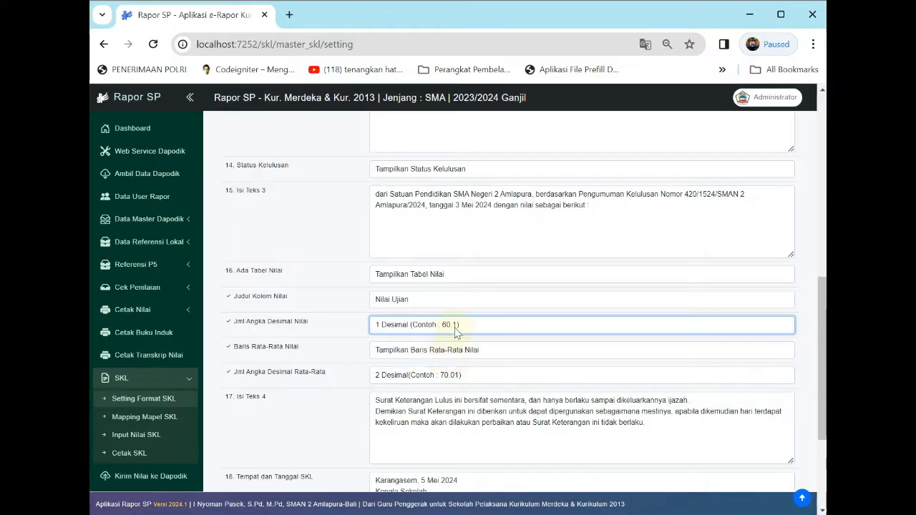
pyautogui.click(456, 327)
pyautogui.click(443, 367)
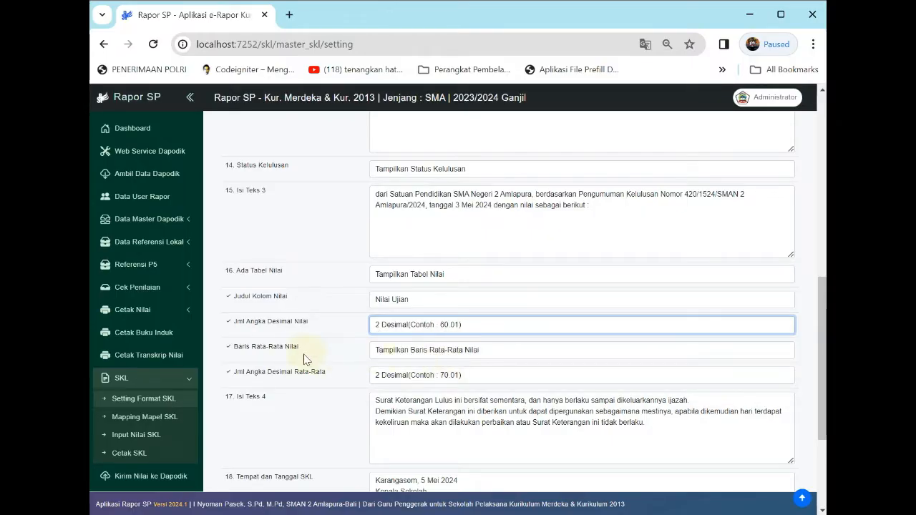
# Try hiding the average row with Kosongkan Baris Rata-Rata Nilai and switch back to Tampilkan Baris Rata-Rata Nilai
pyautogui.click(418, 350)
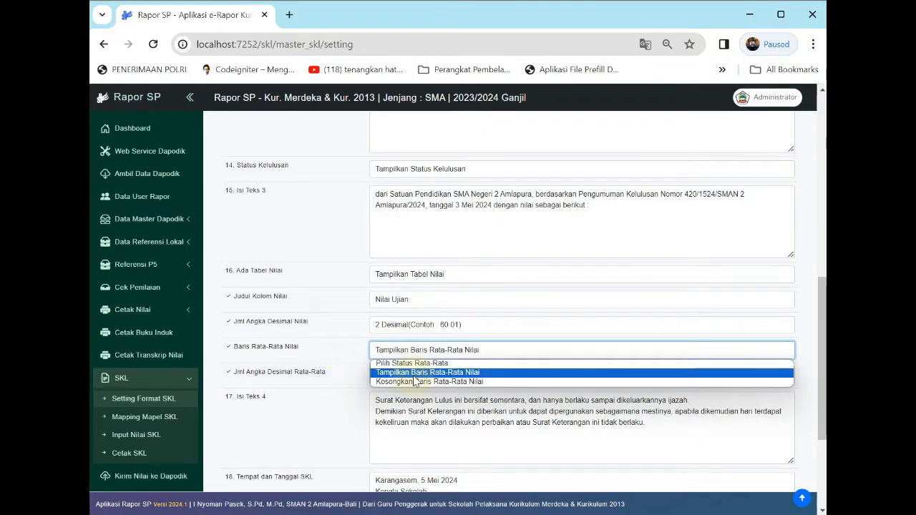
pyautogui.click(413, 374)
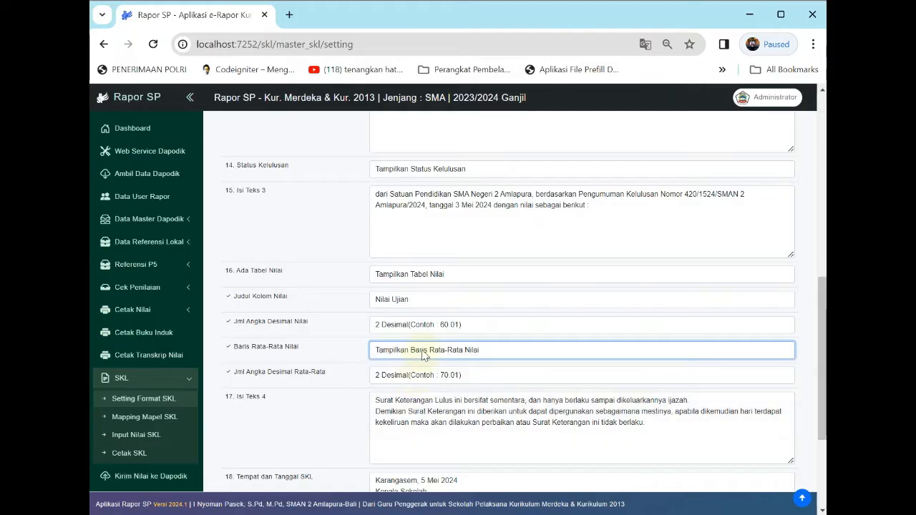
pyautogui.click(424, 352)
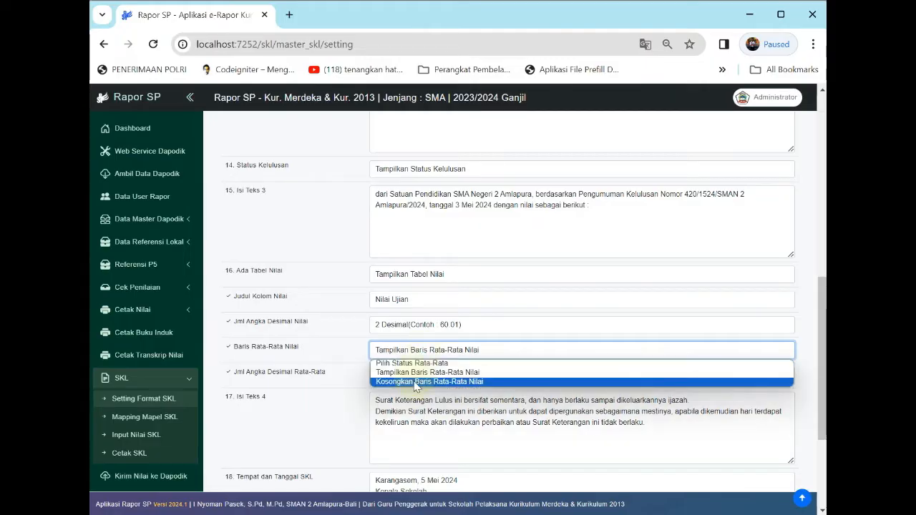
pyautogui.click(415, 383)
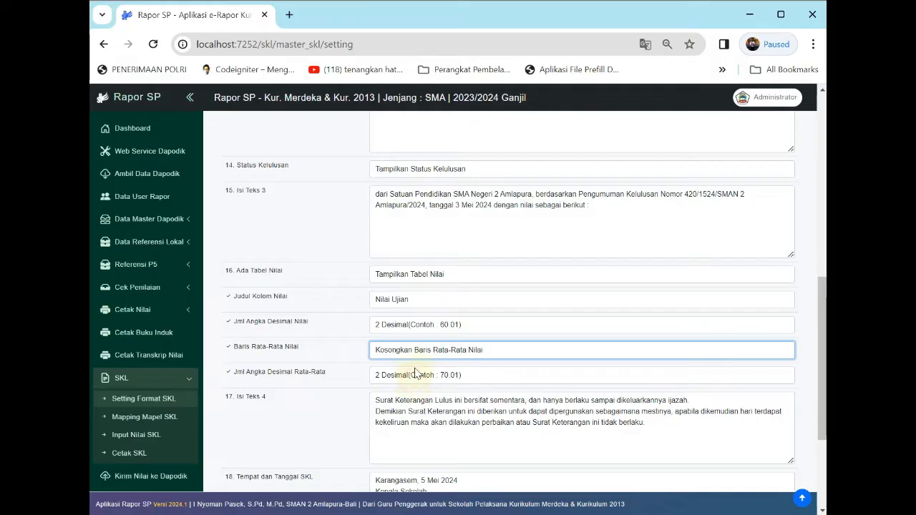
pyautogui.click(421, 352)
pyautogui.click(420, 372)
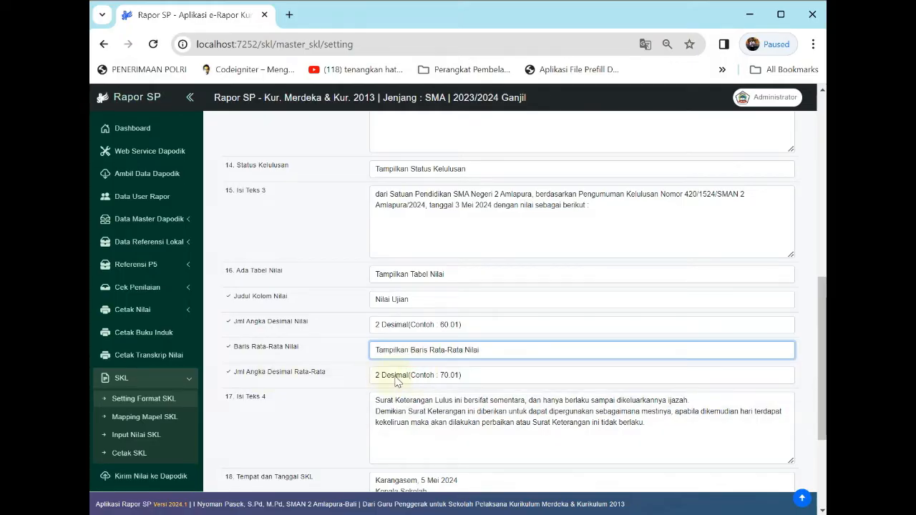
# Try the Bulat and 1 Desimal options for Jml Angka Desimal Rata-Rata and return it to 2 Desimal
pyautogui.click(424, 378)
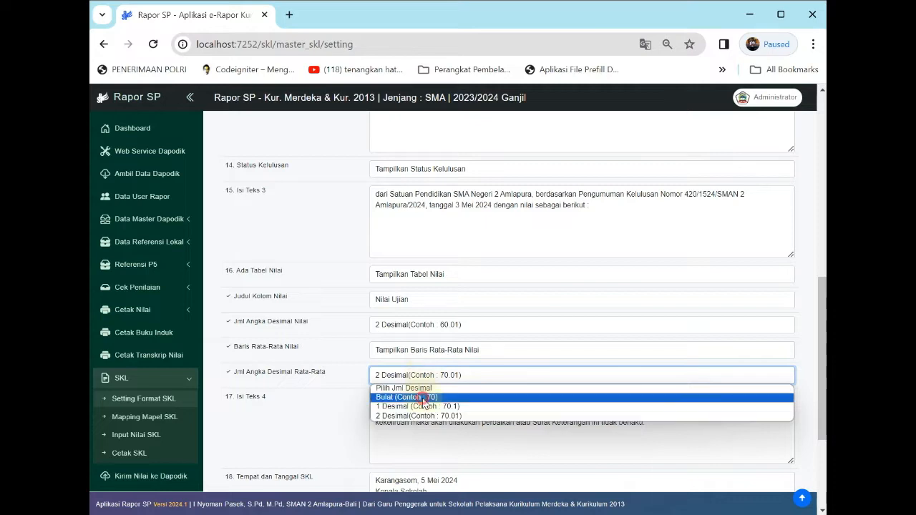
pyautogui.click(422, 397)
pyautogui.click(428, 377)
pyautogui.click(428, 406)
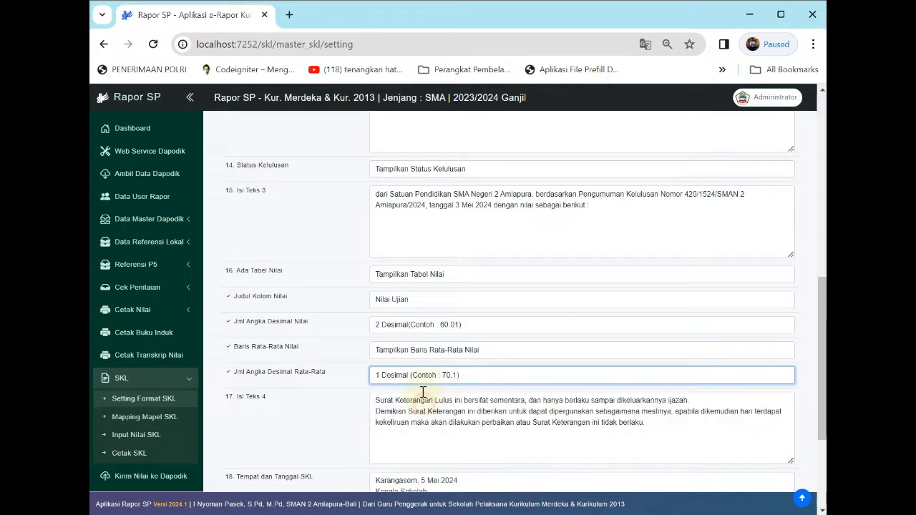
pyautogui.click(420, 375)
pyautogui.click(420, 417)
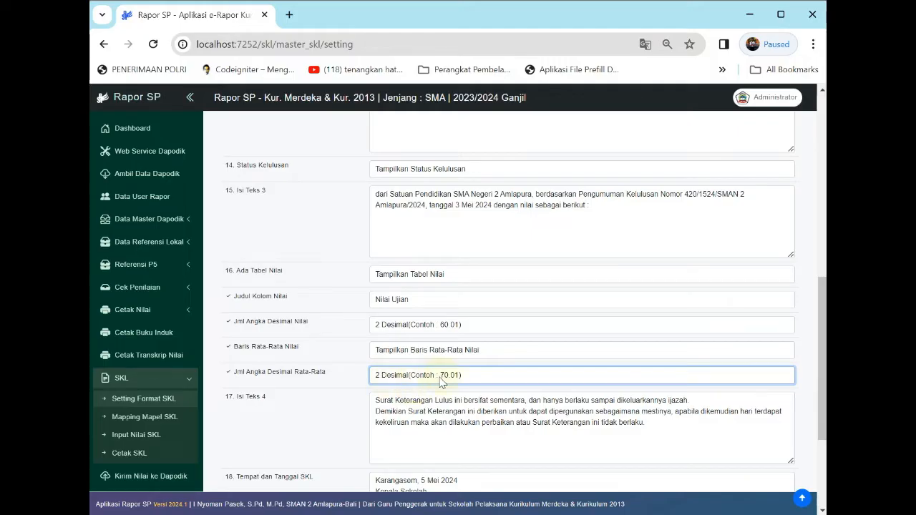
# Review the Isi Teks 4 paragraph, try an extra line break after "ijazah." and remove it again
pyautogui.scroll(-3, 442, 382)
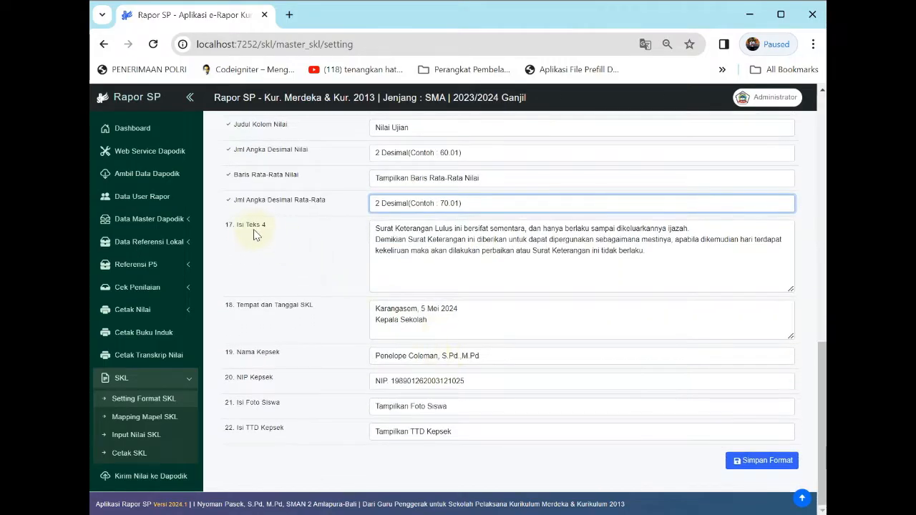
pyautogui.click(239, 225)
pyautogui.click(409, 236)
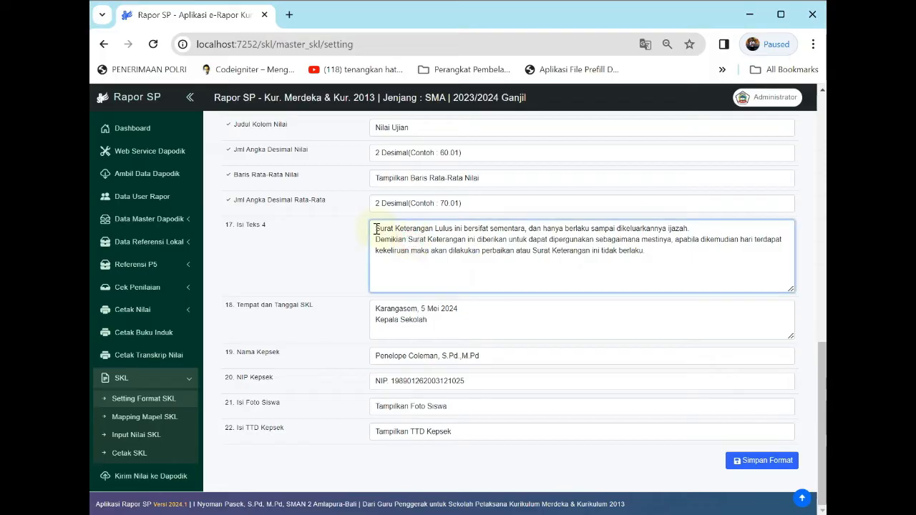
pyautogui.moveTo(374, 227); pyautogui.dragTo(593, 239)
pyautogui.moveTo(745, 264); pyautogui.dragTo(751, 265)
pyautogui.click(693, 260)
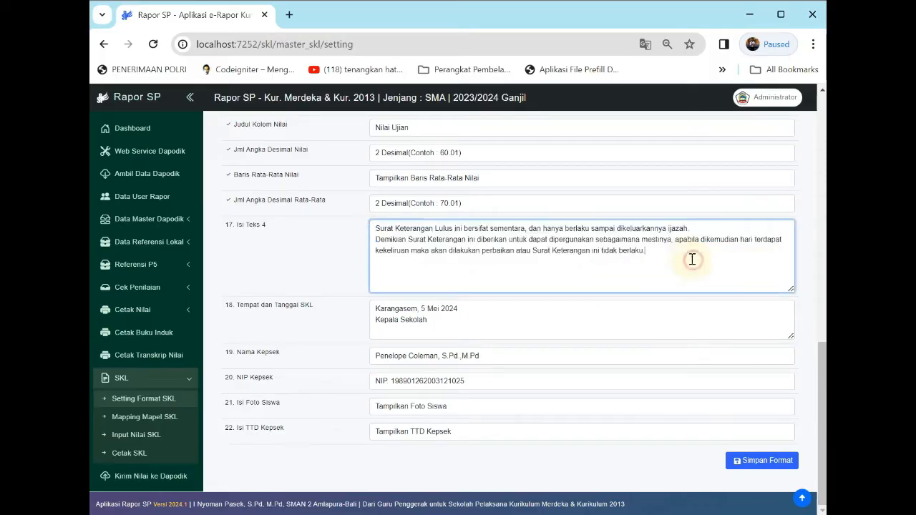
pyautogui.click(699, 229)
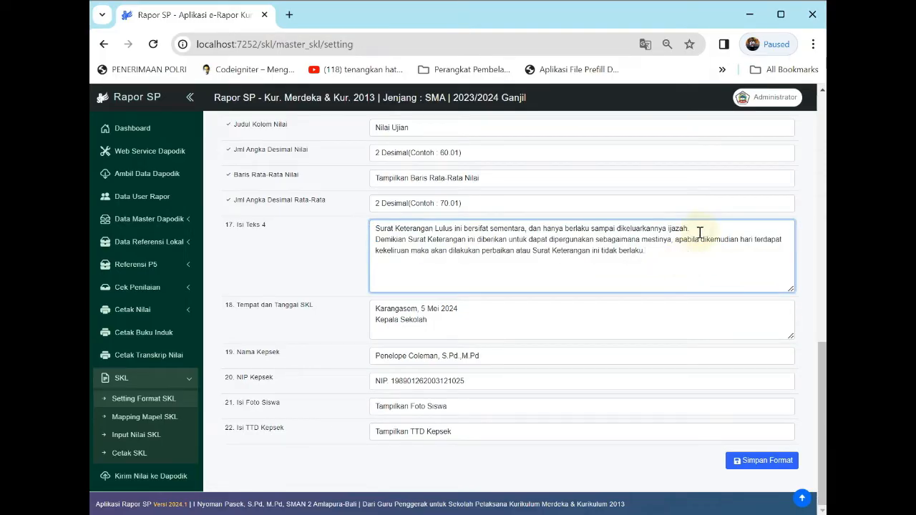
pyautogui.press('Return')
pyautogui.press('BackSpace')
# Re-enter the place name "Karangasem" in Tempat dan Tanggal SKL and place the cursor in the "Kepala Sekolah" line
pyautogui.click(384, 309)
pyautogui.doubleClick(382, 309)
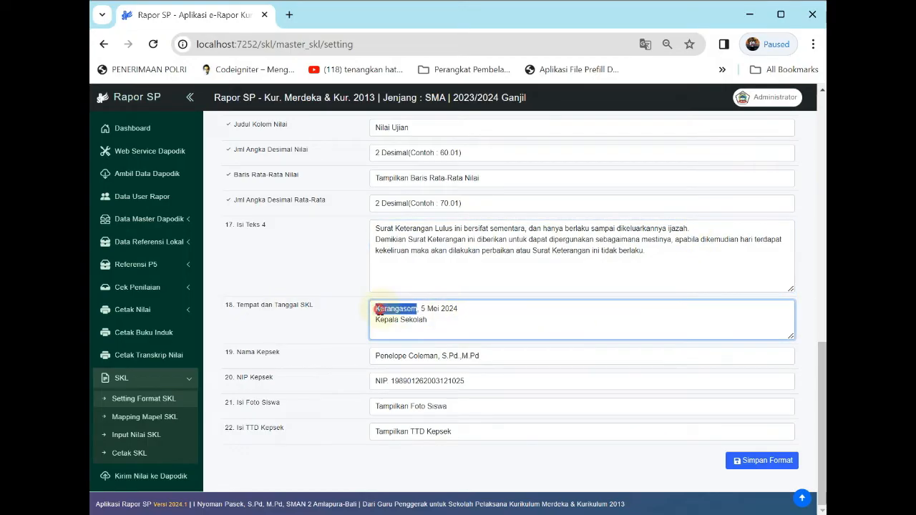
pyautogui.write('Karan')
pyautogui.write('gasem')
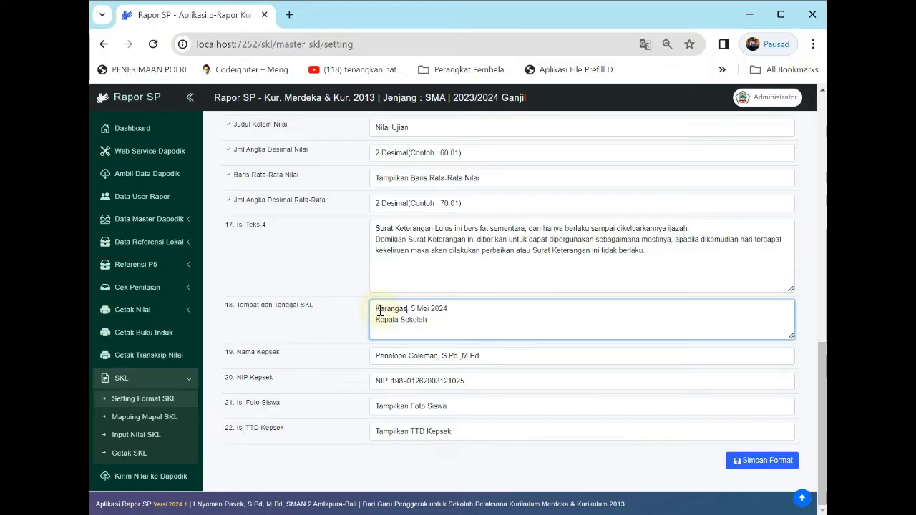
pyautogui.click(423, 324)
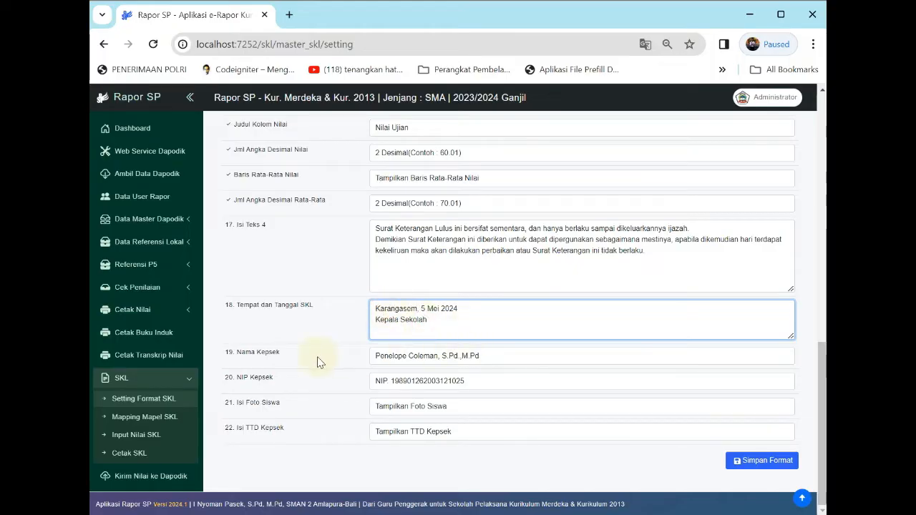
# Add a closing period after "M.Pd" in Nama Kepsek and re-enter the period after "NIP" in NIP Kepsek
pyautogui.click(501, 357)
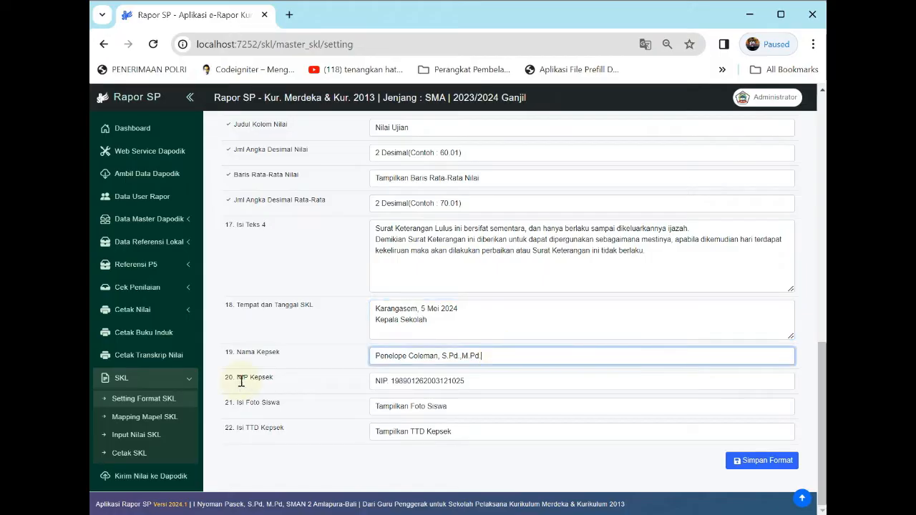
pyautogui.click(498, 380)
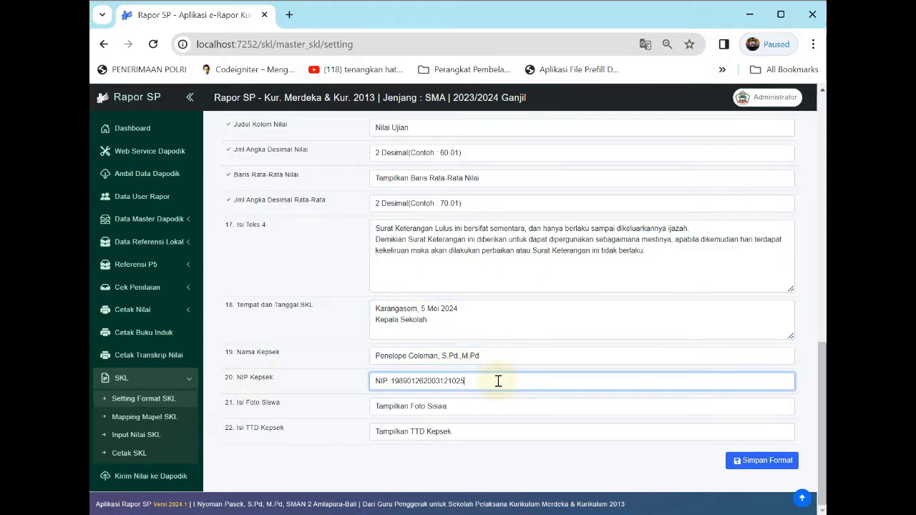
pyautogui.click(387, 380)
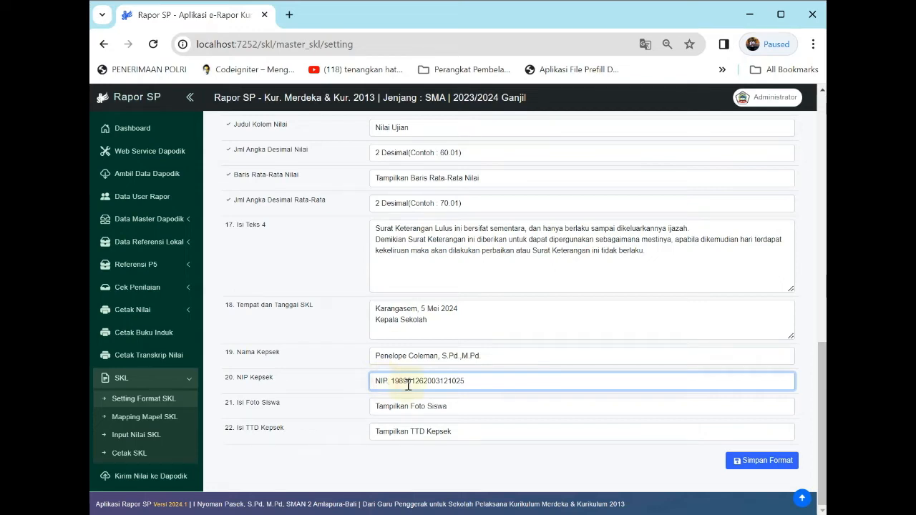
pyautogui.write('.')
pyautogui.press('End')
# Try hiding the student photo with Kosongkan Foto Siswa and switch back to Tampilkan Foto Siswa
pyautogui.click(415, 408)
pyautogui.click(415, 429)
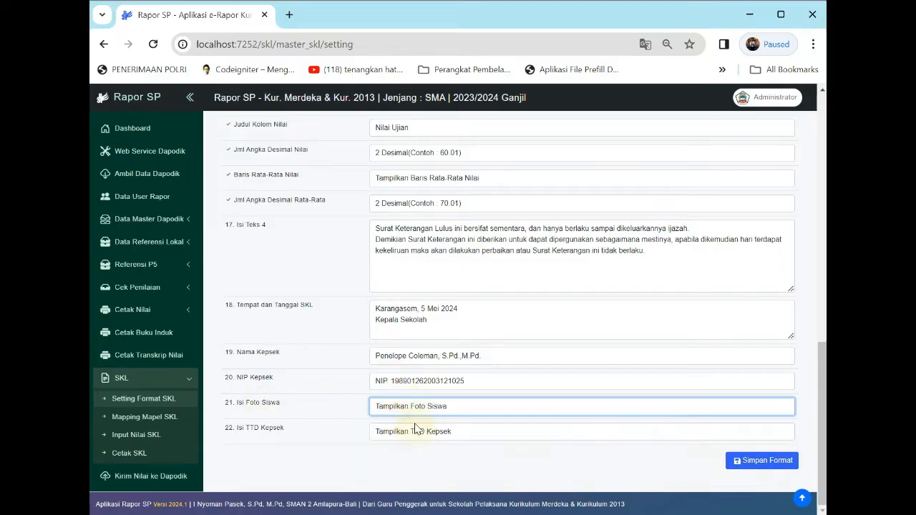
pyautogui.click(420, 410)
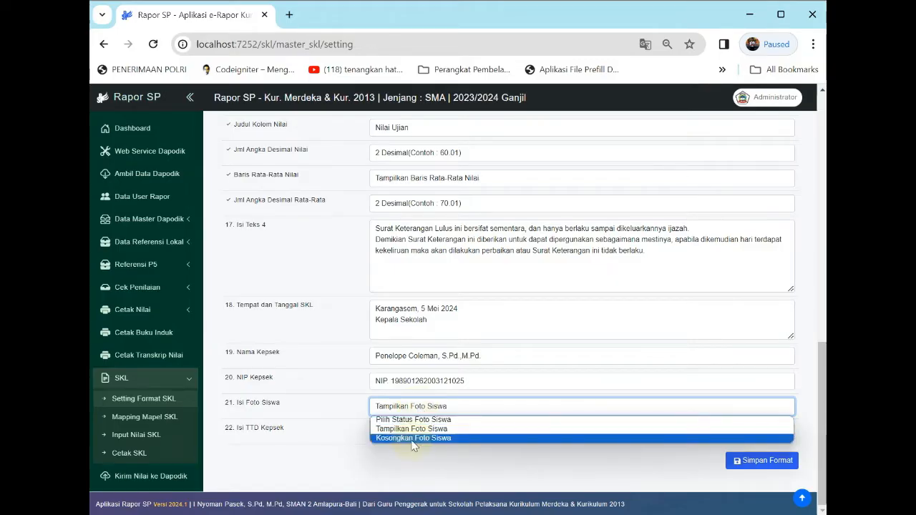
pyautogui.click(414, 438)
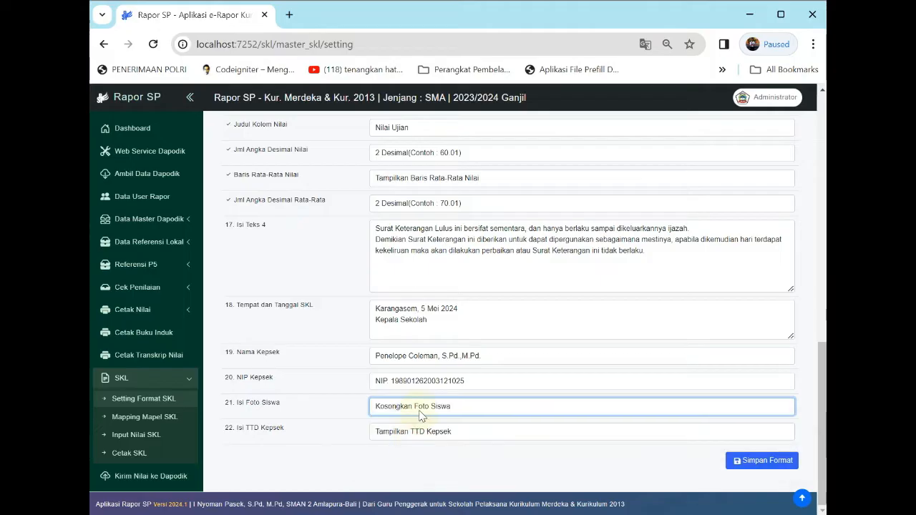
pyautogui.click(421, 409)
pyautogui.click(422, 428)
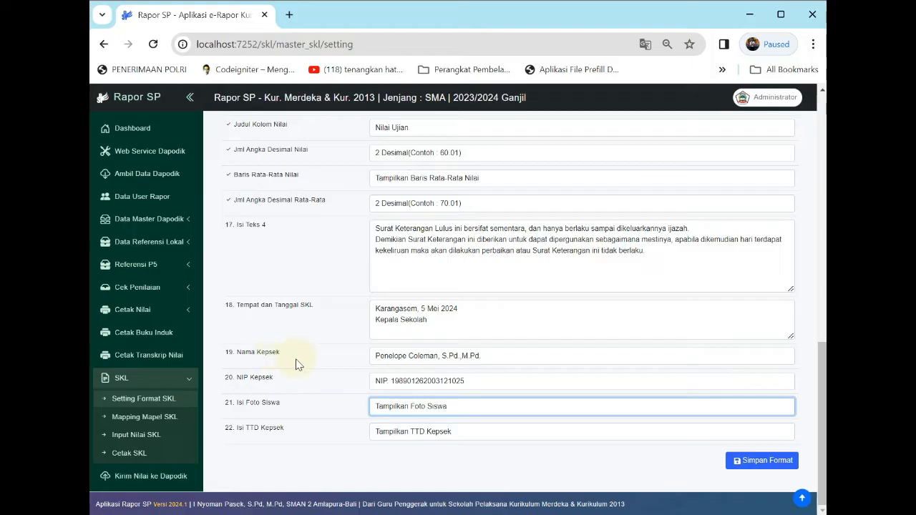
# Look up where Foto Siswa is listed under Data Referensi Lokal and show the SKL entries again
pyautogui.click(190, 245)
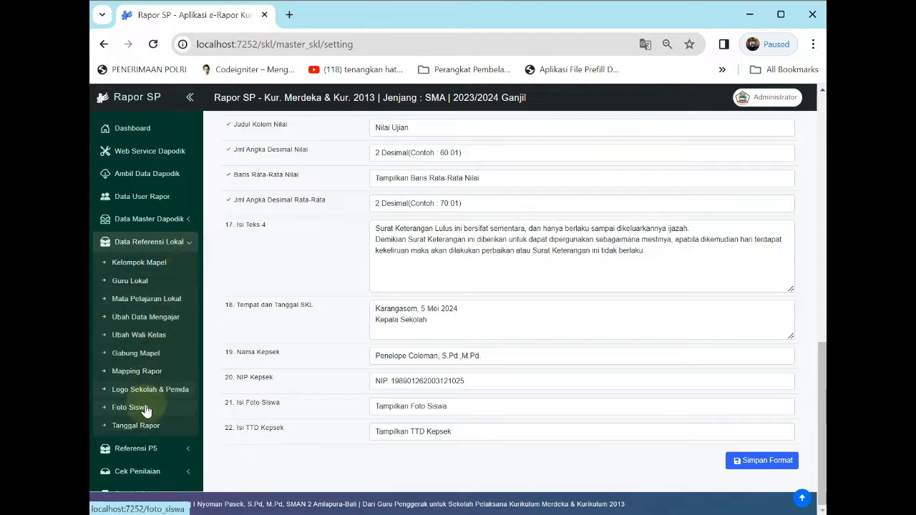
pyautogui.click(190, 245)
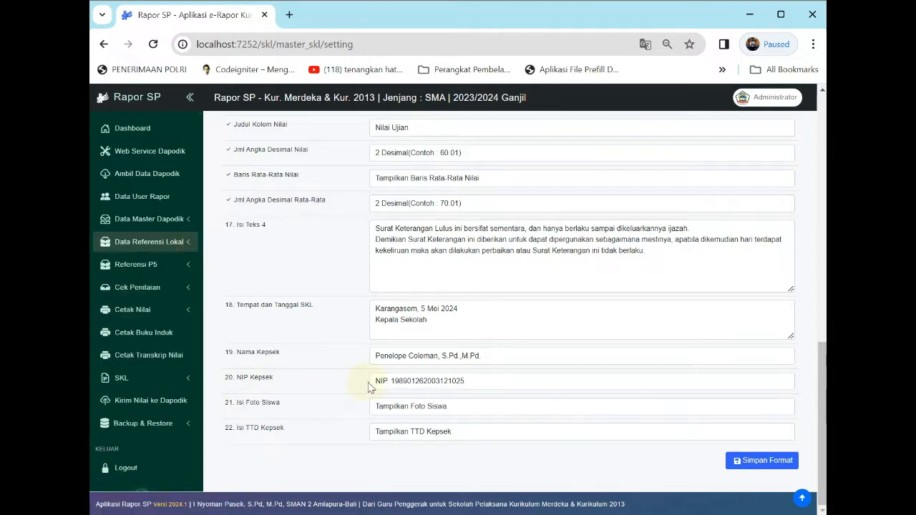
pyautogui.click(187, 377)
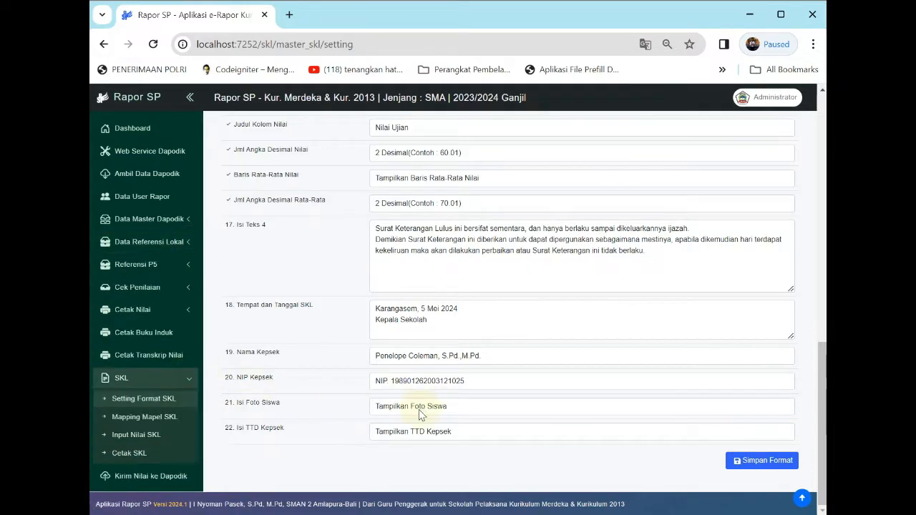
# Try hiding the principal's signature with Kosongkan TTD Kepsek and switch back to Tampilkan TTD Kepsek
pyautogui.click(409, 434)
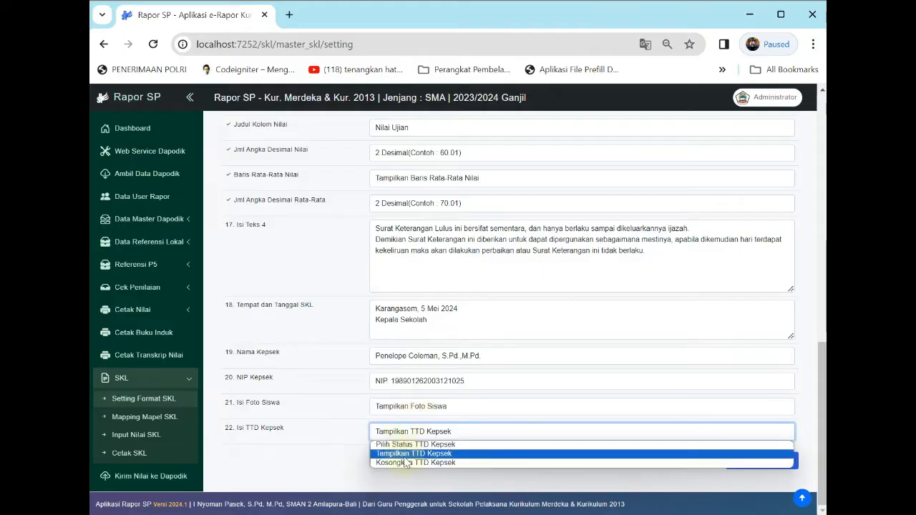
pyautogui.click(405, 455)
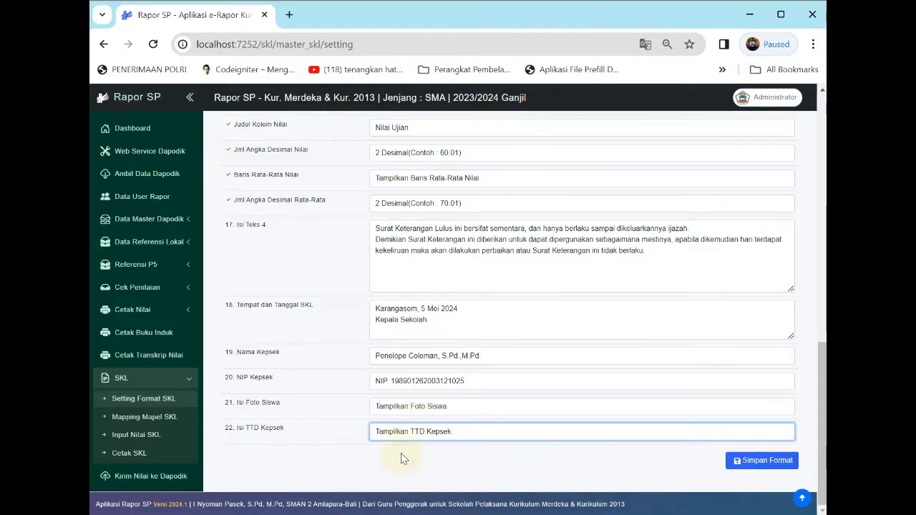
pyautogui.click(443, 434)
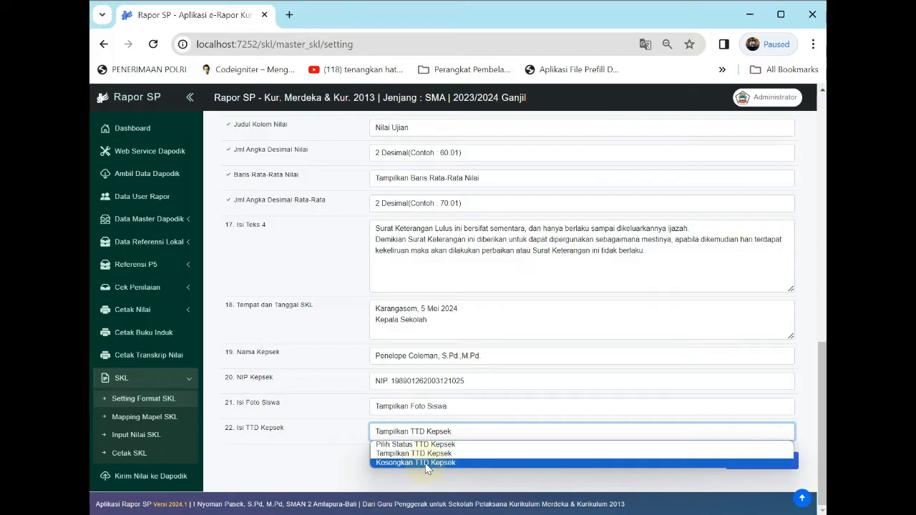
pyautogui.click(426, 464)
pyautogui.click(425, 432)
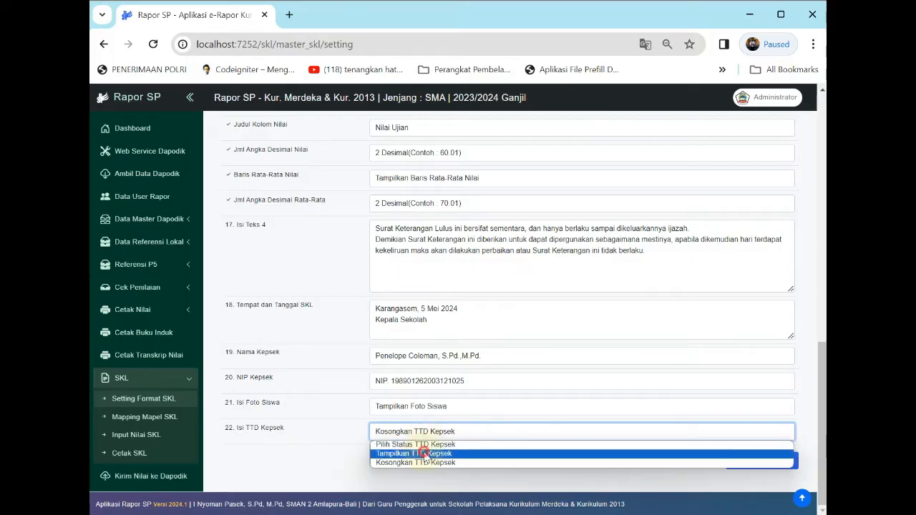
pyautogui.click(424, 454)
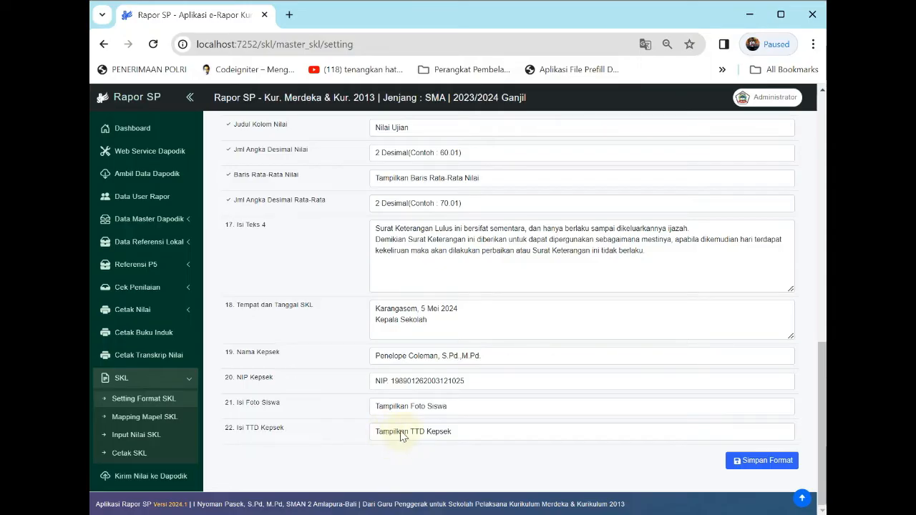
# Look up the Logo Sekolah & Pemda entry under Data Referensi Lokal and save the letter format
pyautogui.click(196, 243)
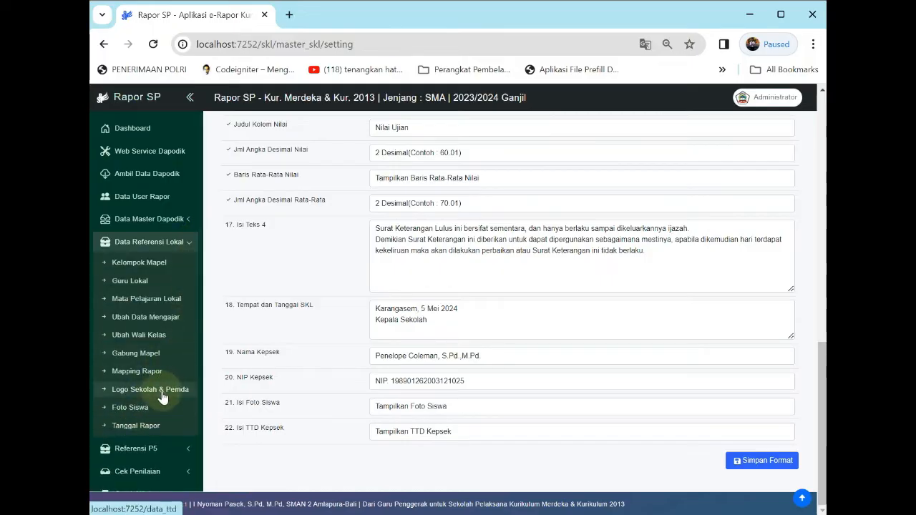
pyautogui.click(186, 244)
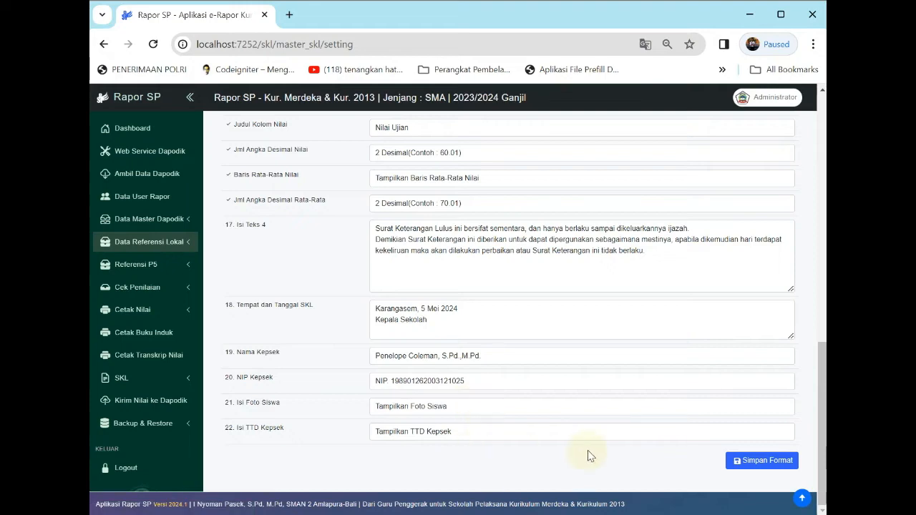
pyautogui.click(748, 461)
pyautogui.scroll(4, 682, 376)
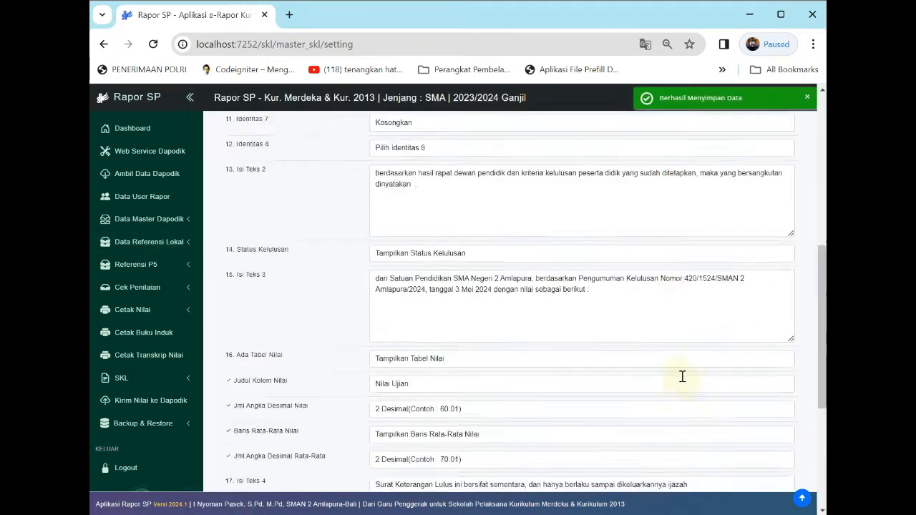
pyautogui.scroll(6, 681, 375)
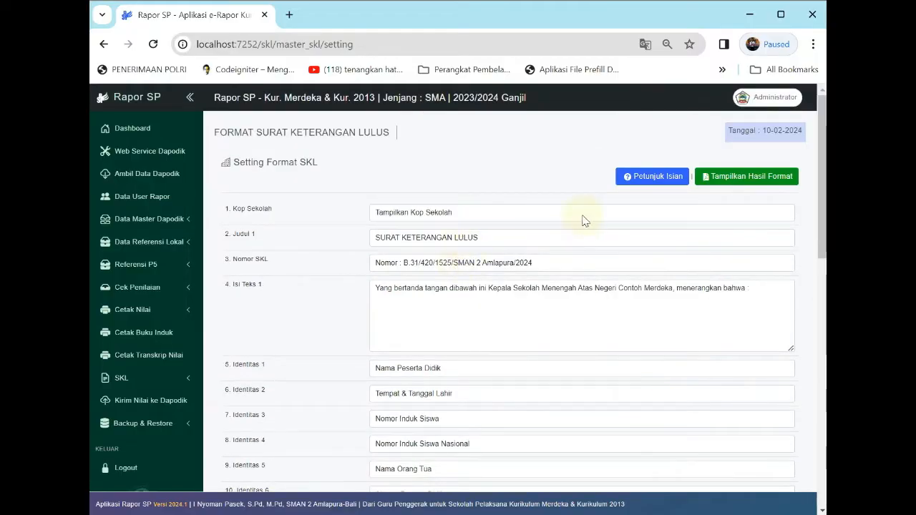
pyautogui.scroll(-5, 472, 397)
pyautogui.scroll(5, 474, 397)
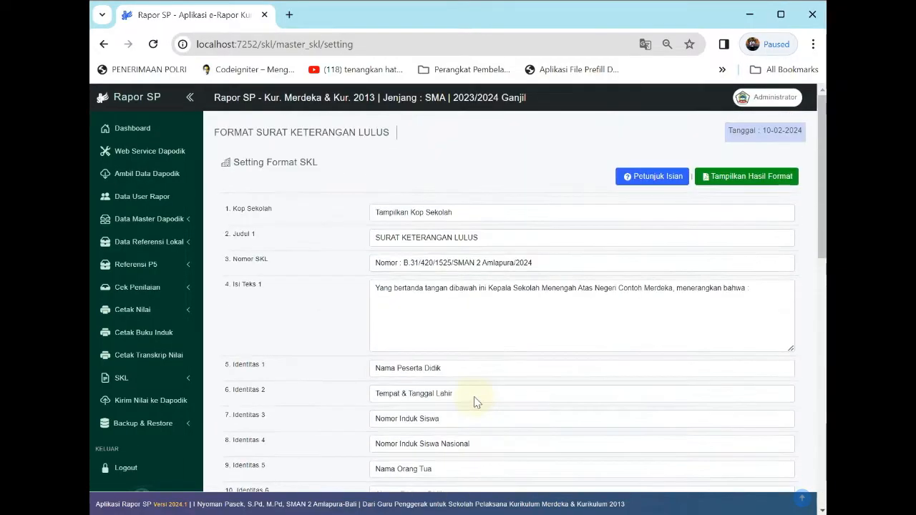
# Preview the resulting letter, examine it from the letterhead to the photo and signature, and close the preview
pyautogui.click(735, 178)
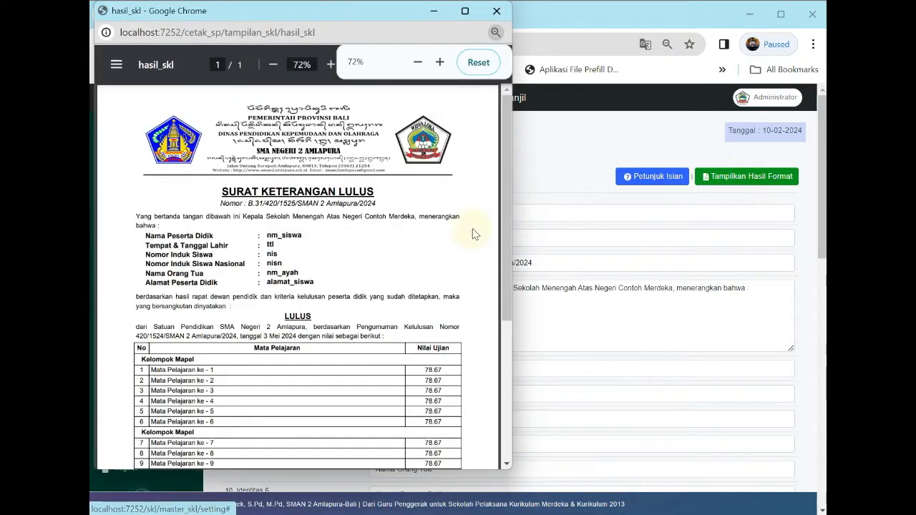
pyautogui.scroll(-1, 393, 235)
pyautogui.scroll(-4, 393, 235)
pyautogui.scroll(4, 394, 232)
pyautogui.scroll(-4, 394, 232)
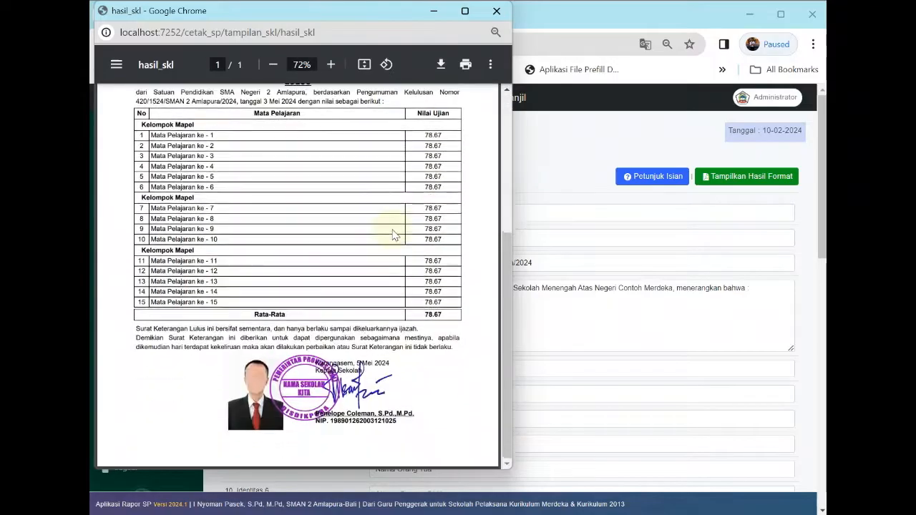
pyautogui.scroll(4, 394, 232)
pyautogui.scroll(-4, 394, 236)
pyautogui.click(497, 10)
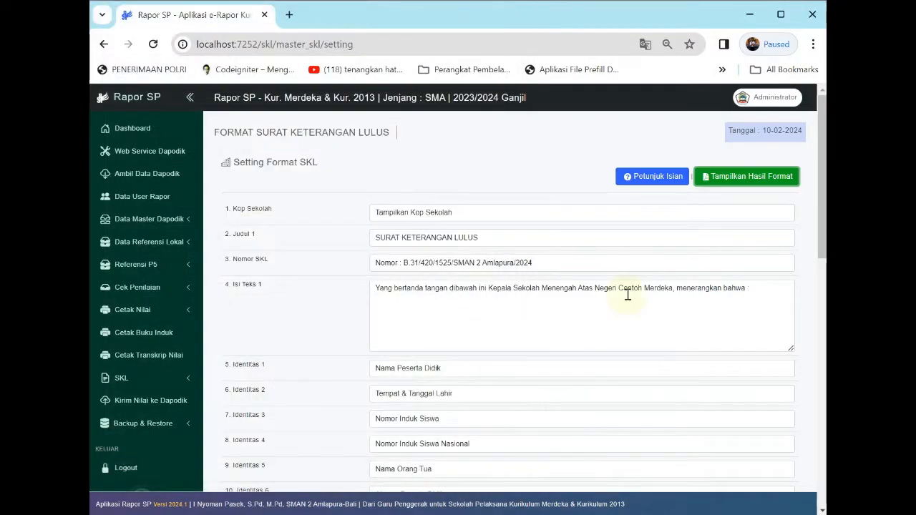
# Go through the format settings from Kop Sekolah to the last entry and save the format again
pyautogui.scroll(-8, 628, 295)
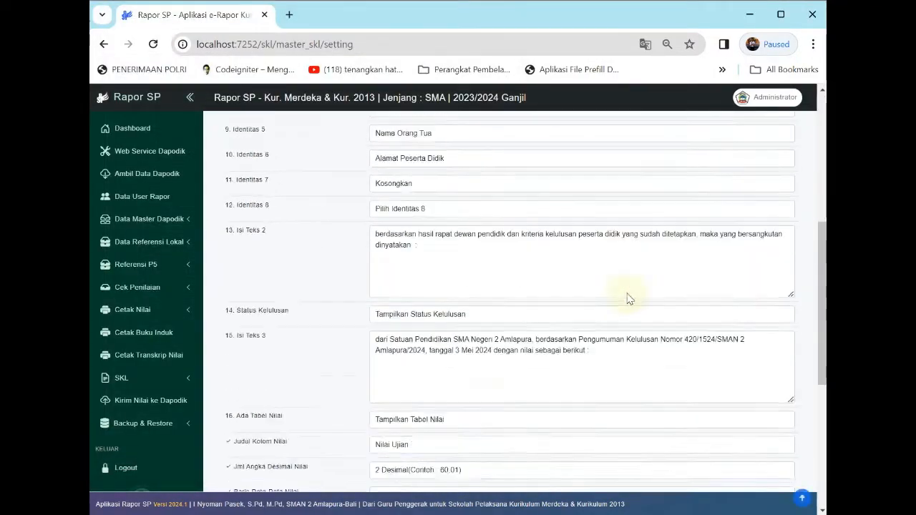
pyautogui.scroll(8, 627, 295)
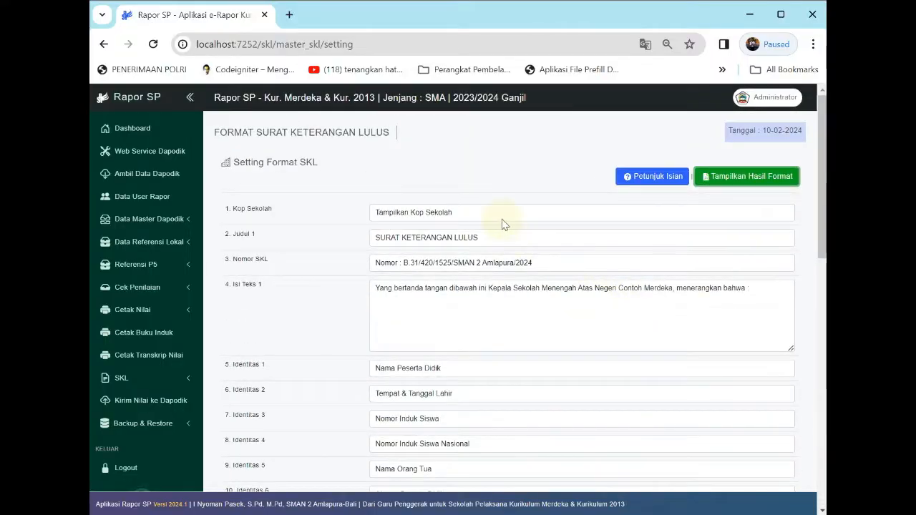
pyautogui.click(501, 214)
pyautogui.click(495, 244)
pyautogui.scroll(-10, 637, 312)
pyautogui.click(762, 461)
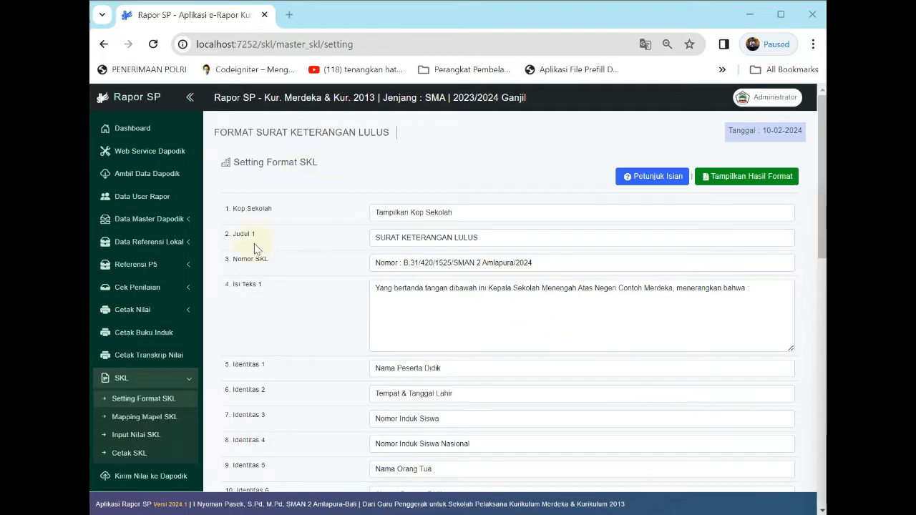
# Open the SKL subject mapping for Kurikulum SMA 2013 IPS, Tingkat 12
pyautogui.click(169, 380)
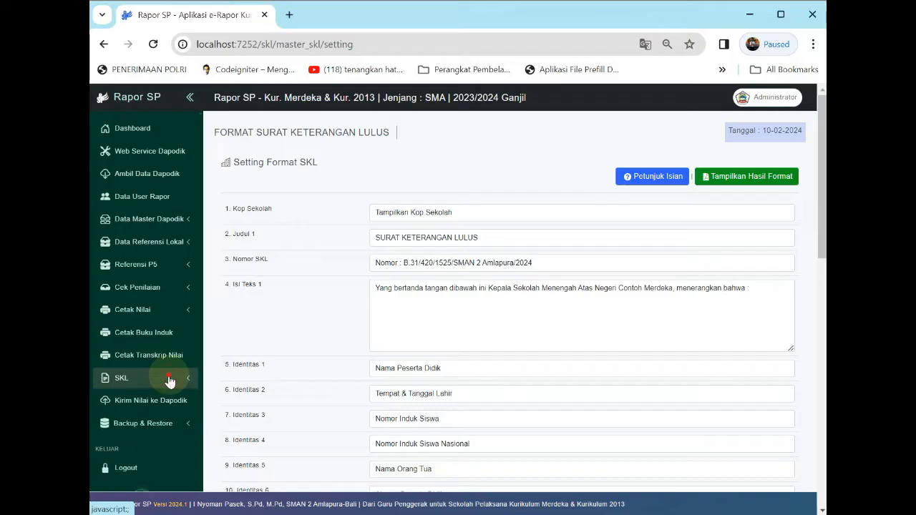
pyautogui.click(170, 379)
pyautogui.click(157, 417)
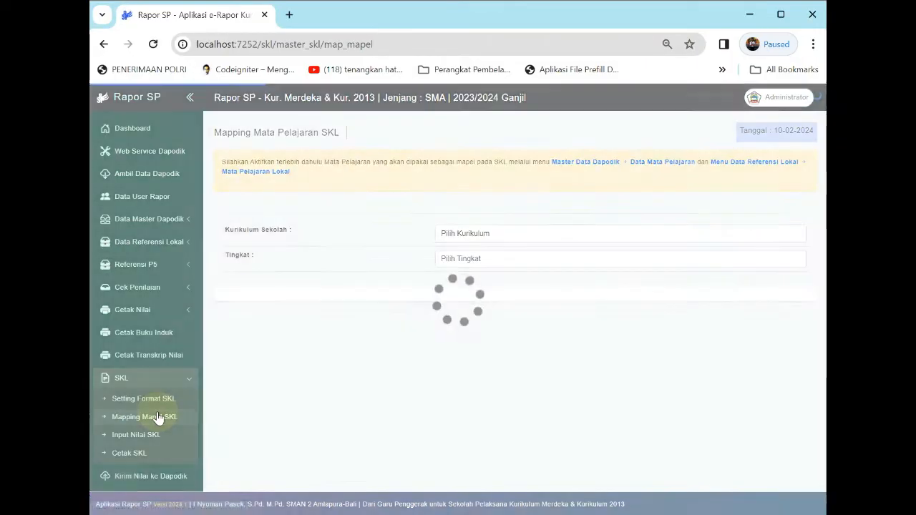
pyautogui.click(468, 235)
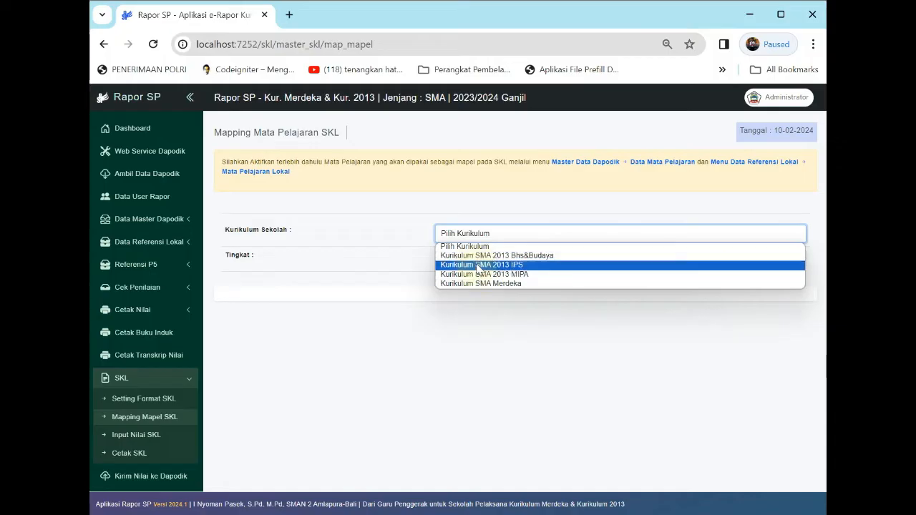
pyautogui.click(478, 265)
pyautogui.click(474, 260)
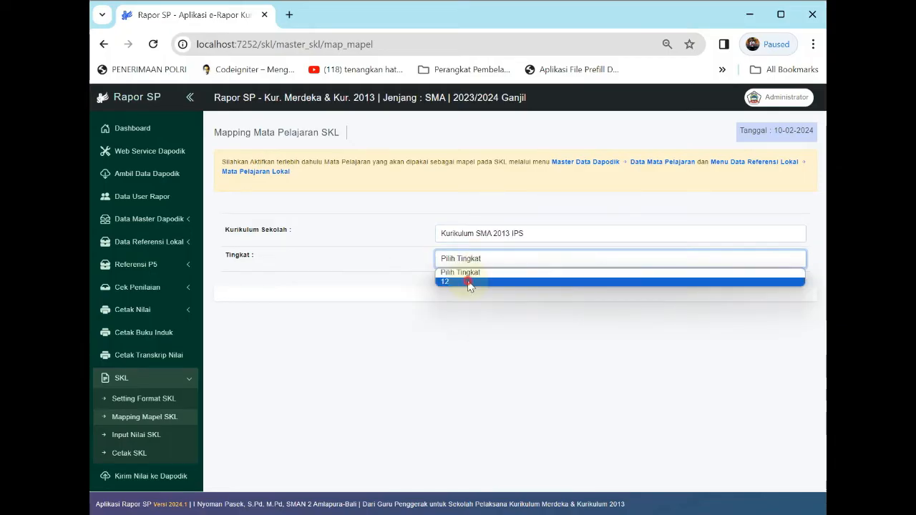
pyautogui.click(469, 283)
# Examine the mapped subject list with its SKL names, groups and order numbers
pyautogui.scroll(-4, 468, 278)
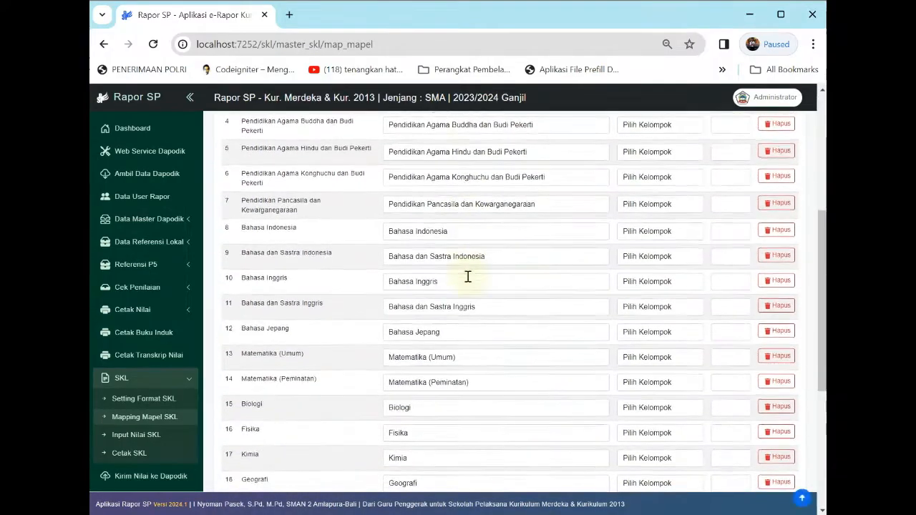
pyautogui.scroll(-5, 467, 277)
pyautogui.scroll(10, 466, 276)
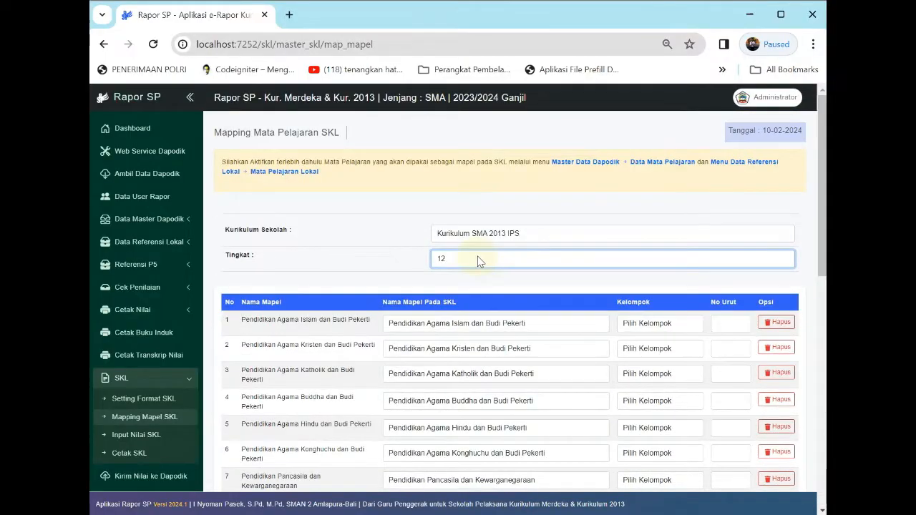
pyautogui.scroll(-8, 422, 300)
pyautogui.scroll(5, 430, 303)
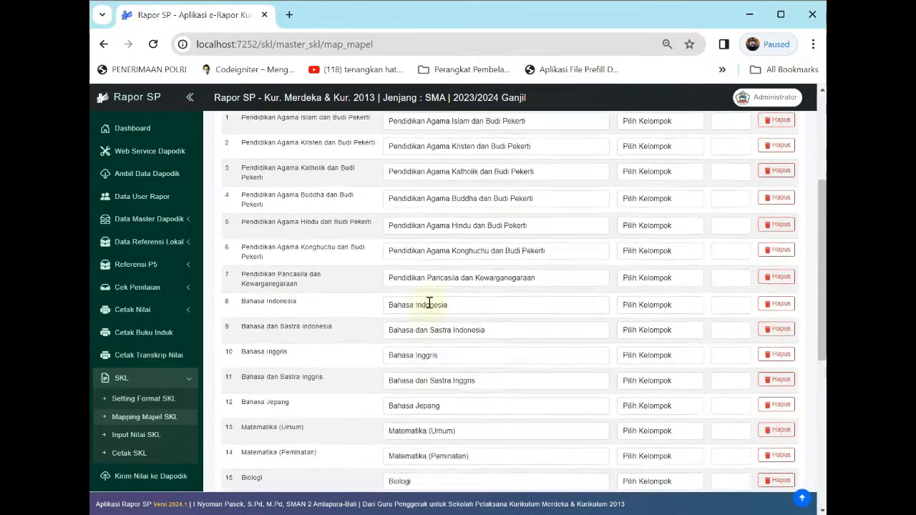
pyautogui.scroll(3, 429, 304)
pyautogui.scroll(-4, 431, 300)
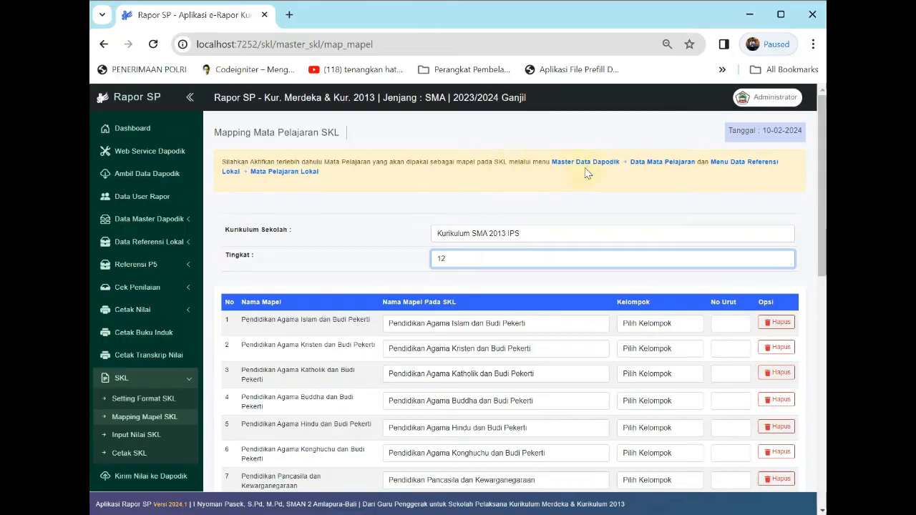
# Assign Pendidikan Agama Islam dan Budi Pekerti to Kelompok A (Umum)
pyautogui.click(673, 325)
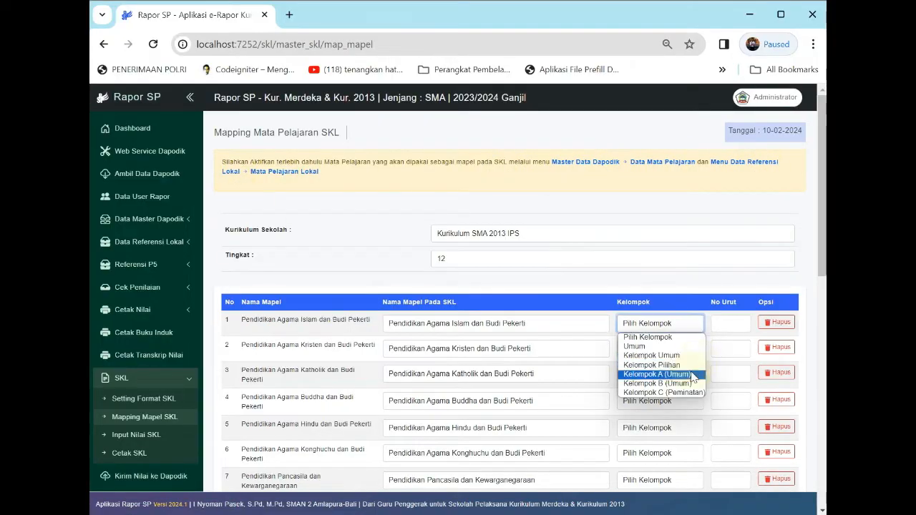
pyautogui.click(691, 374)
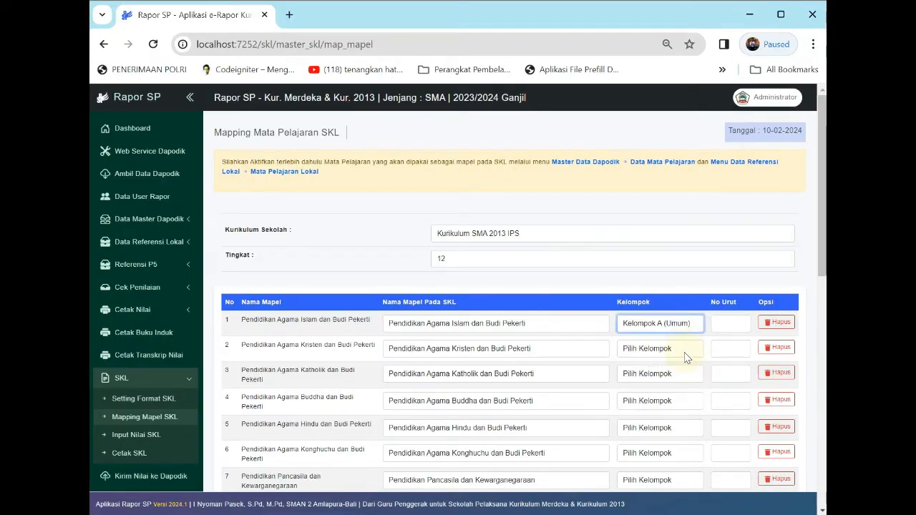
pyautogui.click(686, 357)
pyautogui.click(562, 338)
pyautogui.click(558, 324)
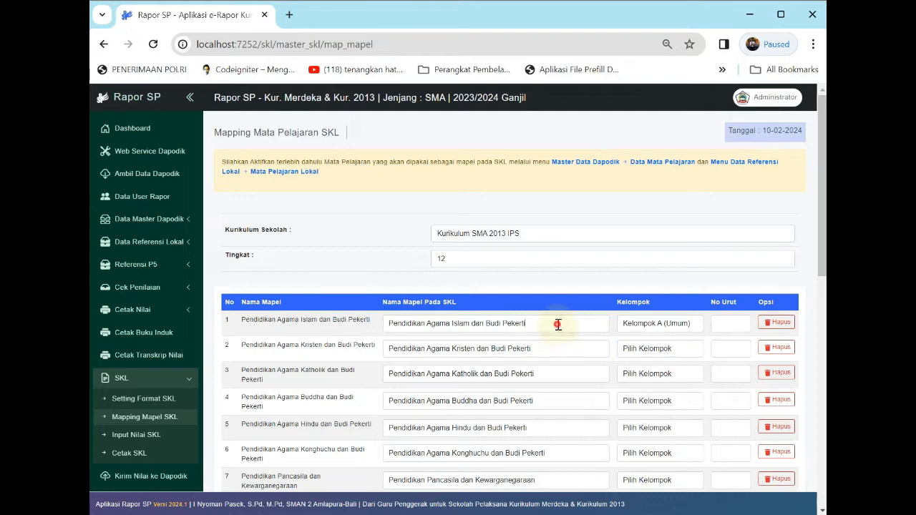
# Shorten the SKL names of Matematika (Umum) and Matematika (Peminatan) to "Matematika"
pyautogui.scroll(-3, 557, 323)
pyautogui.click(491, 301)
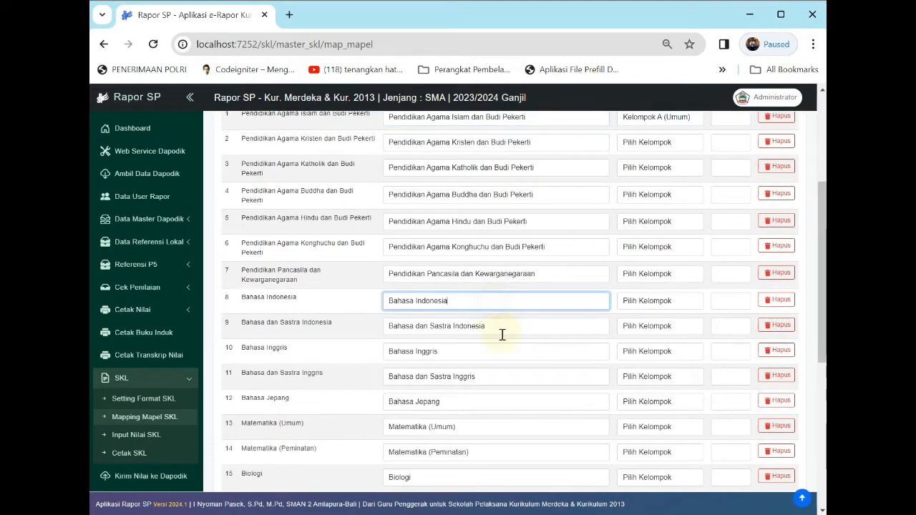
pyautogui.click(502, 338)
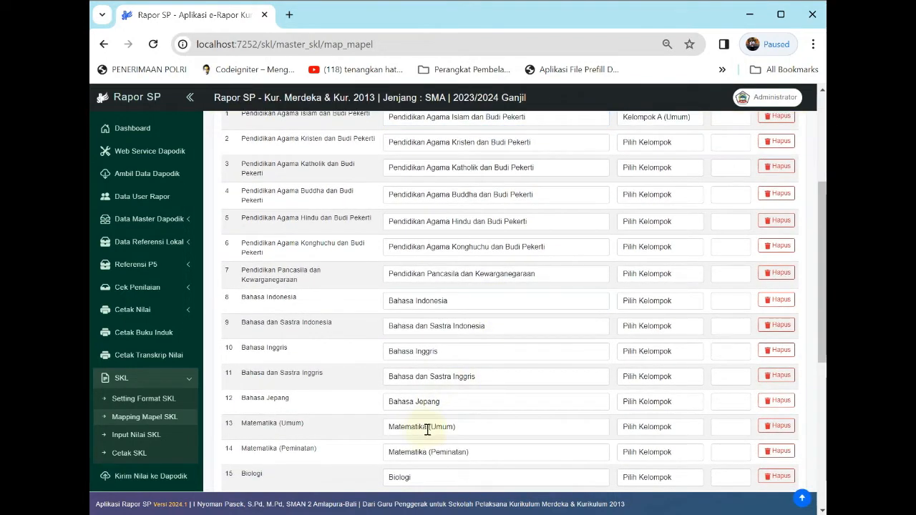
pyautogui.moveTo(427, 430); pyautogui.dragTo(429, 456)
pyautogui.press('BackSpace')
pyautogui.click(409, 452)
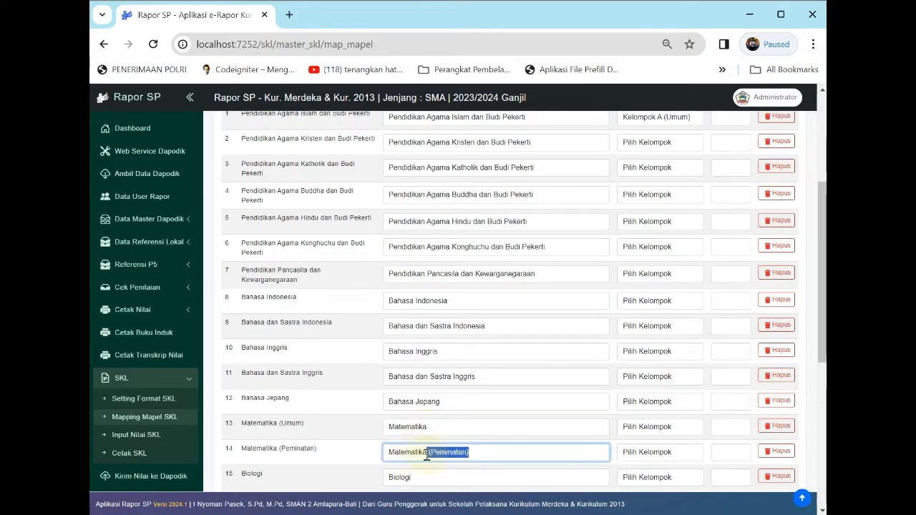
pyautogui.press('BackSpace')
# Assign the Kristen, Katholik, Buddha, Hindu and Konghuchu religious education subjects to Kelompok A (Umum)
pyautogui.scroll(-5, 601, 339)
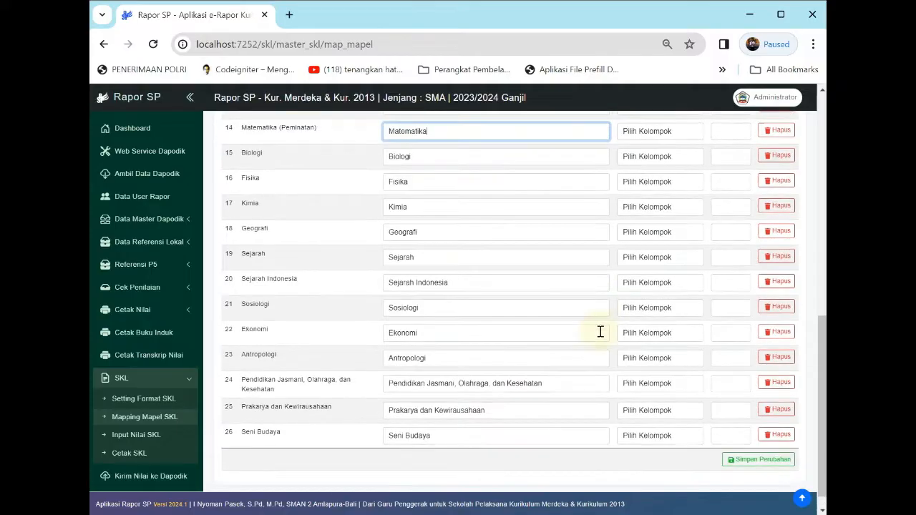
pyautogui.scroll(10, 605, 325)
pyautogui.click(663, 349)
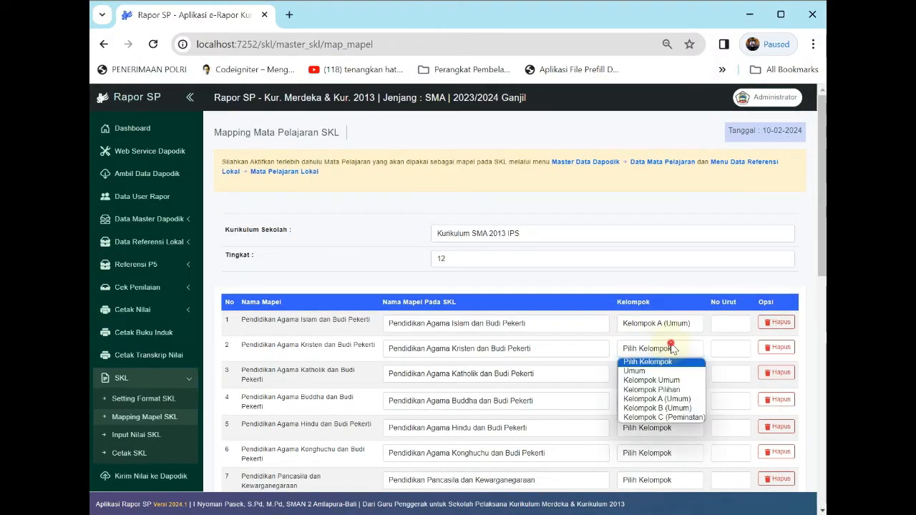
pyautogui.click(657, 399)
pyautogui.click(663, 373)
pyautogui.click(657, 423)
pyautogui.click(663, 401)
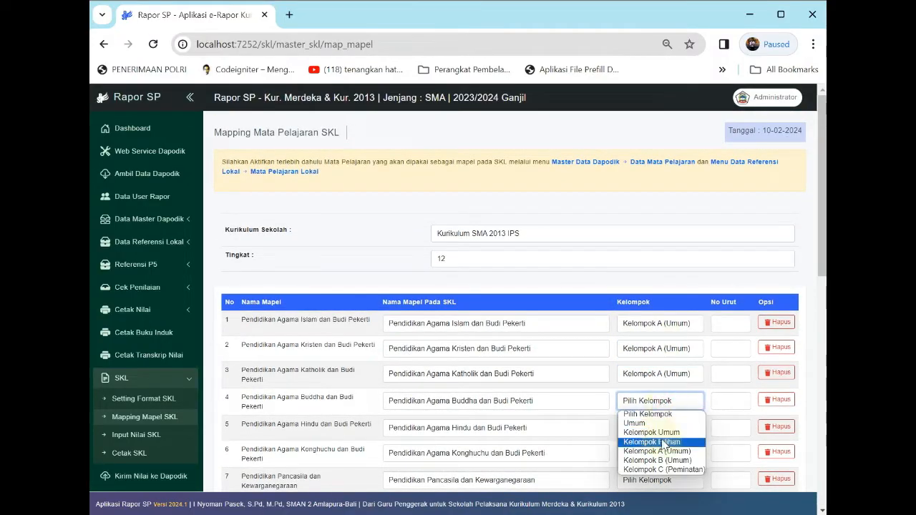
pyautogui.click(664, 451)
pyautogui.click(662, 428)
pyautogui.click(663, 478)
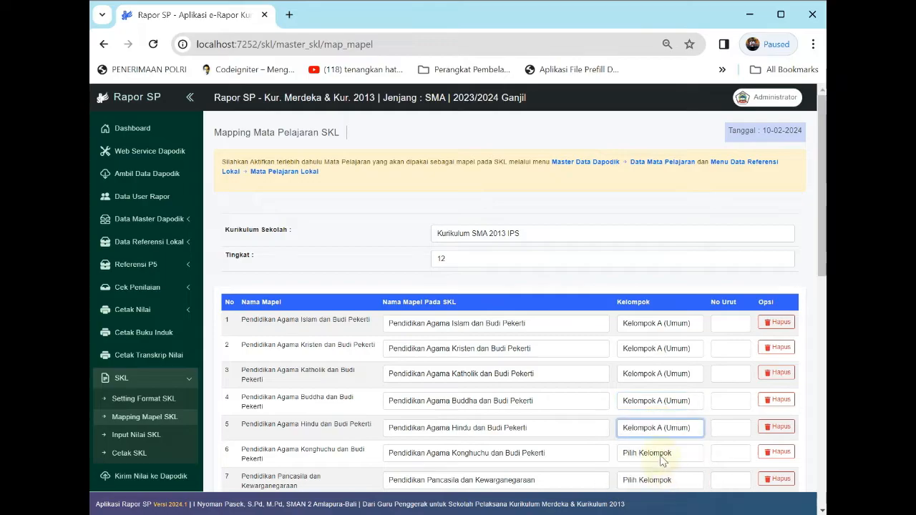
pyautogui.click(662, 461)
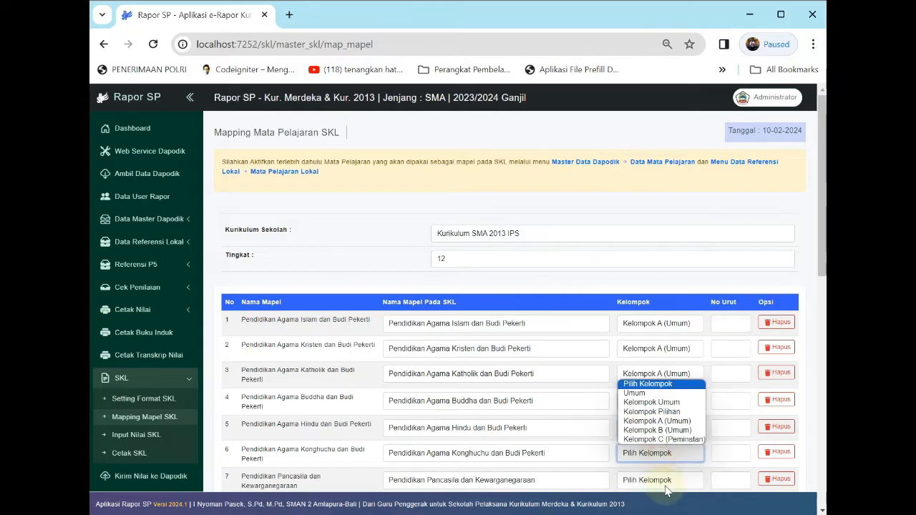
pyautogui.click(678, 421)
# Set the order number of all six Pendidikan Agama subjects to 1
pyautogui.click(728, 324)
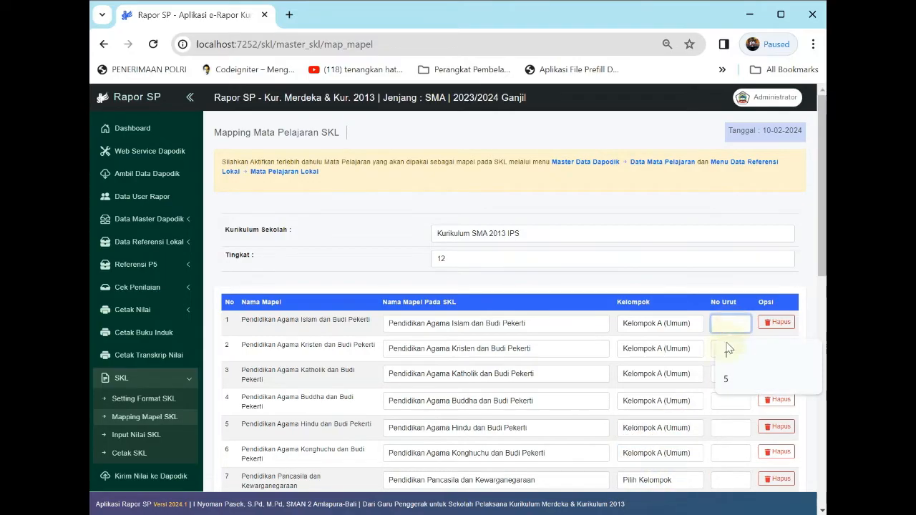
pyautogui.click(725, 351)
pyautogui.click(723, 351)
pyautogui.click(724, 378)
pyautogui.click(719, 374)
pyautogui.click(715, 403)
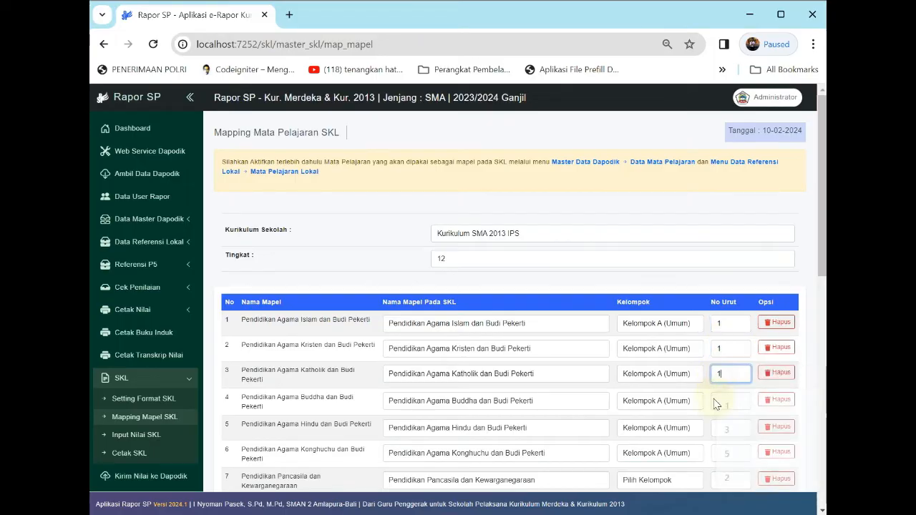
pyautogui.click(715, 400)
pyautogui.write('1')
pyautogui.click(719, 429)
pyautogui.write('1')
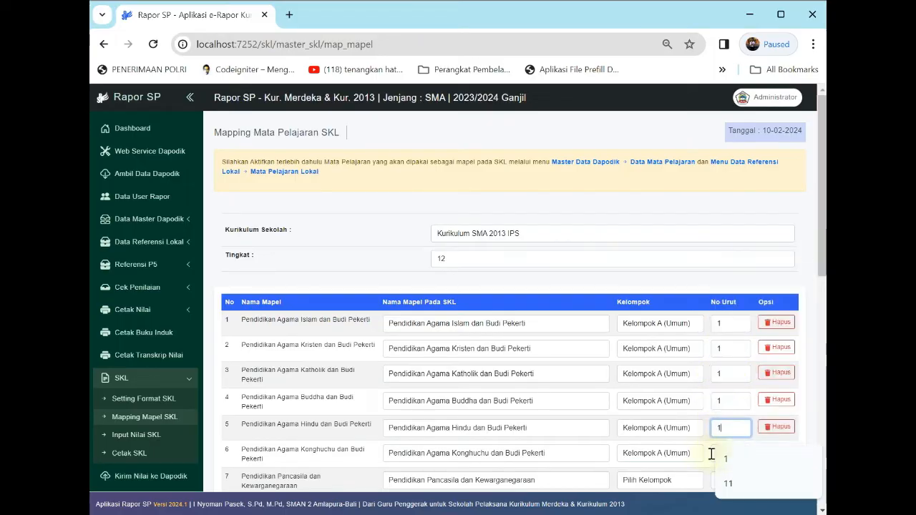
pyautogui.scroll(-2, 739, 351)
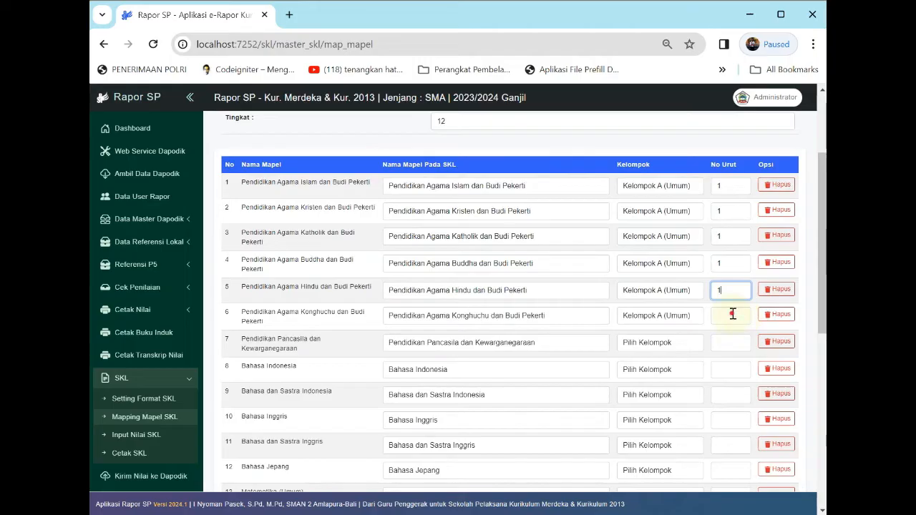
pyautogui.click(732, 314)
pyautogui.write('1')
# Put Pendidikan Pancasila dan Kewarganegaraan and Bahasa Indonesia in Kelompok A (Umum) with order numbers 2 and 3
pyautogui.click(721, 345)
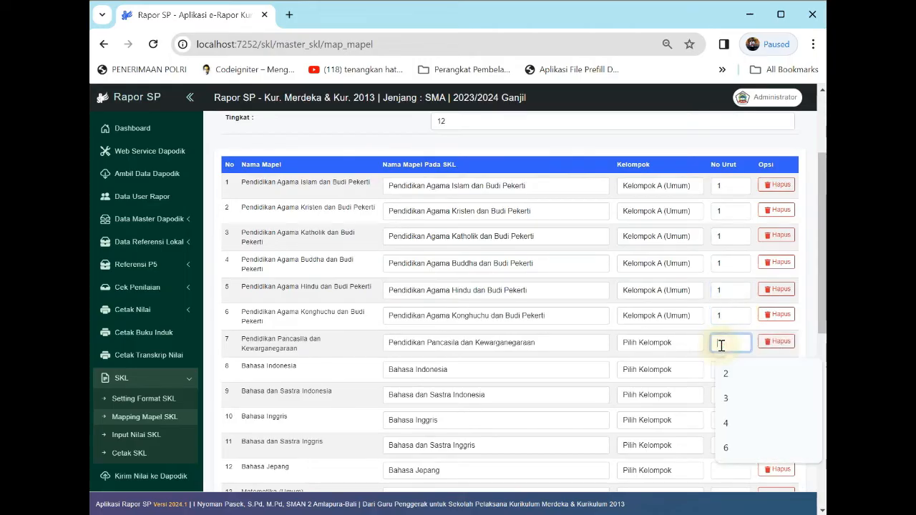
pyautogui.write('2')
pyautogui.click(644, 343)
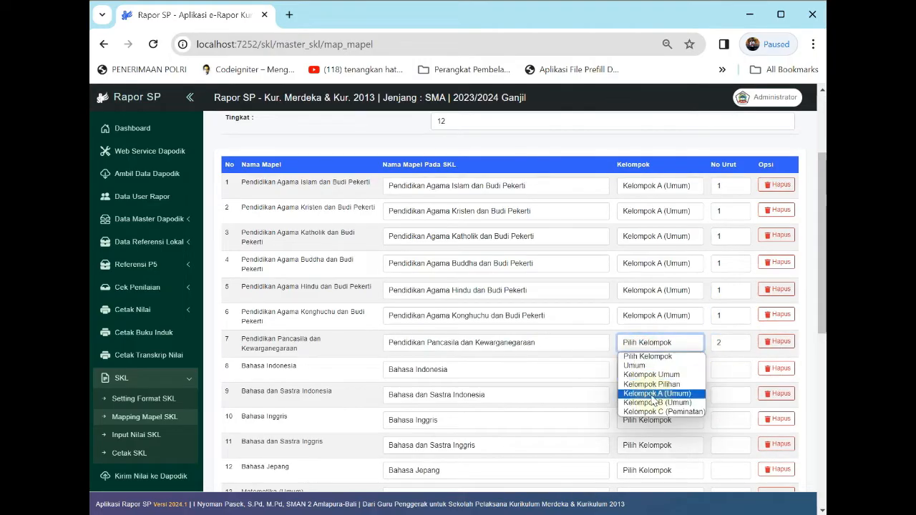
pyautogui.click(654, 394)
pyautogui.click(663, 370)
pyautogui.click(660, 420)
pyautogui.click(717, 370)
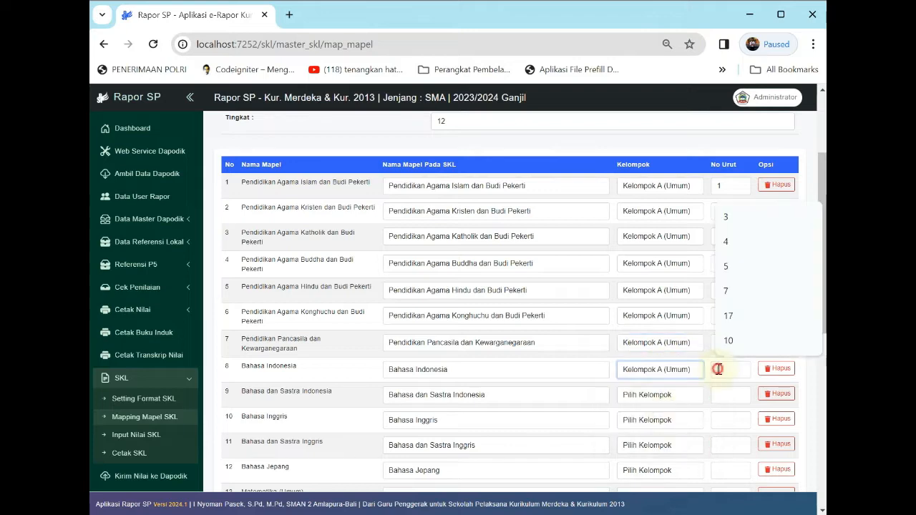
pyautogui.write('3')
# Put Bahasa Inggris and Matematika (Umum) in Kelompok A (Umum) with order numbers 4 and 5
pyautogui.click(670, 395)
pyautogui.click(669, 395)
pyautogui.scroll(-1, 666, 365)
pyautogui.click(664, 354)
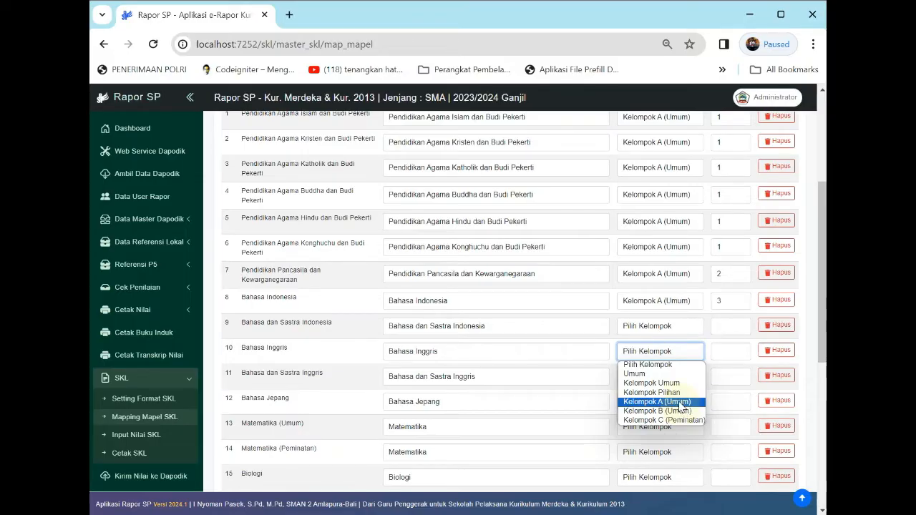
pyautogui.click(679, 404)
pyautogui.click(733, 346)
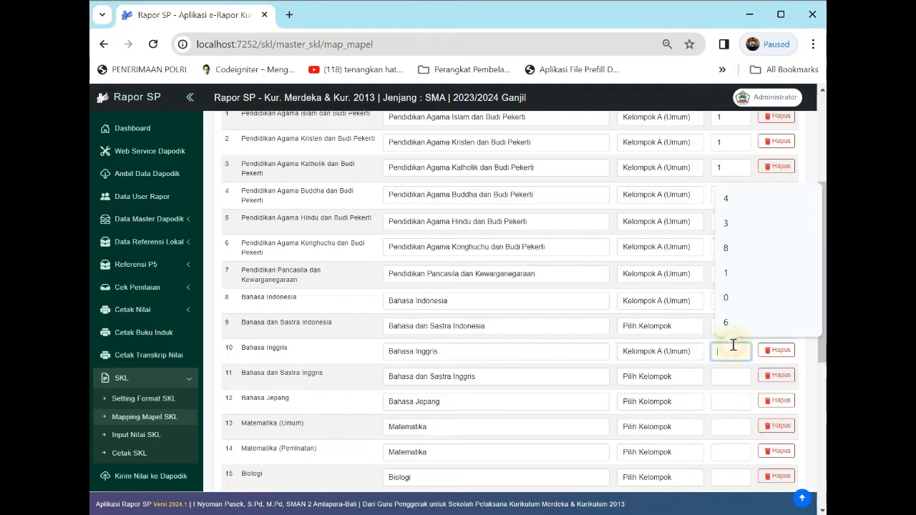
pyautogui.write('4')
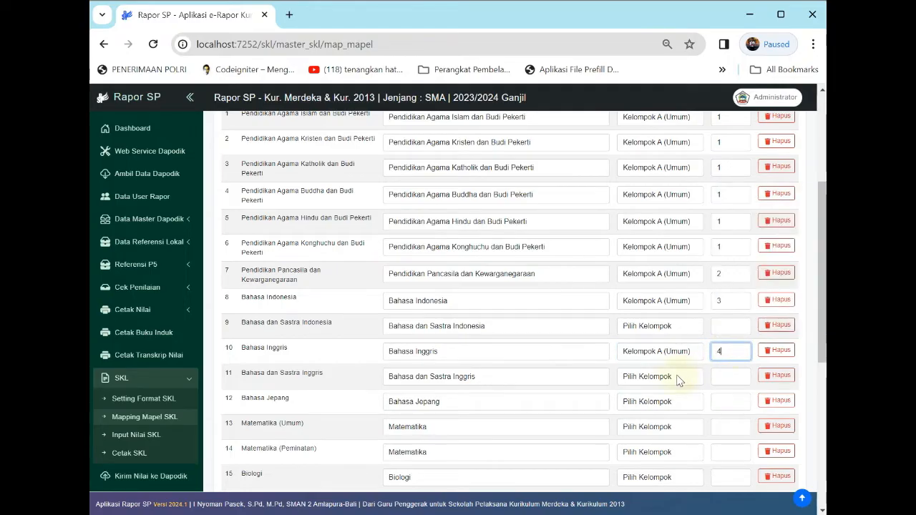
pyautogui.click(673, 426)
pyautogui.click(730, 427)
pyautogui.write('5')
# Put Sejarah Indonesia in Kelompok A (Umum) with order number 6
pyautogui.scroll(-5, 681, 423)
pyautogui.click(662, 262)
pyautogui.click(662, 308)
pyautogui.click(727, 266)
pyautogui.write('6')
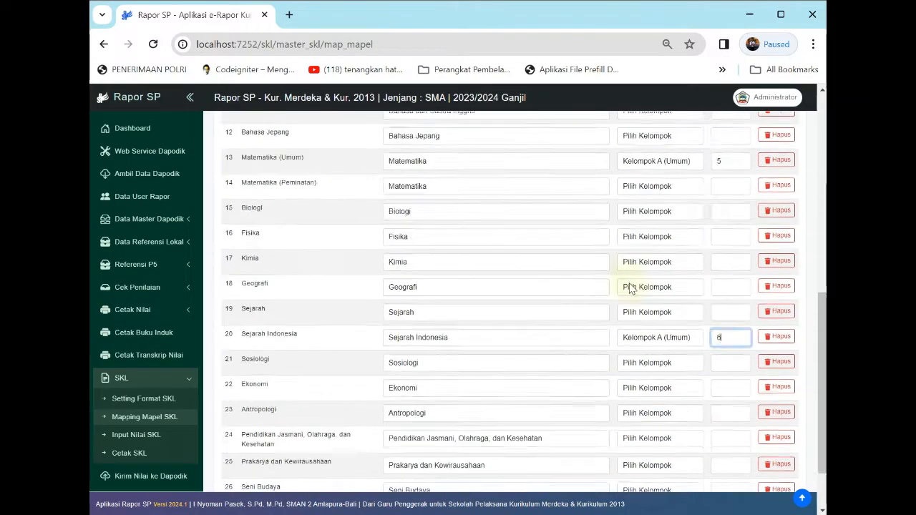
# Put Pendidikan Jasmani, Prakarya dan Kewirausahaan and Seni Budaya in Kelompok B (Umum) with order numbers 1, 2 and 3
pyautogui.scroll(-3, 631, 289)
pyautogui.click(666, 363)
pyautogui.click(669, 423)
pyautogui.click(671, 390)
pyautogui.click(671, 449)
pyautogui.click(673, 416)
pyautogui.click(674, 475)
pyautogui.click(730, 364)
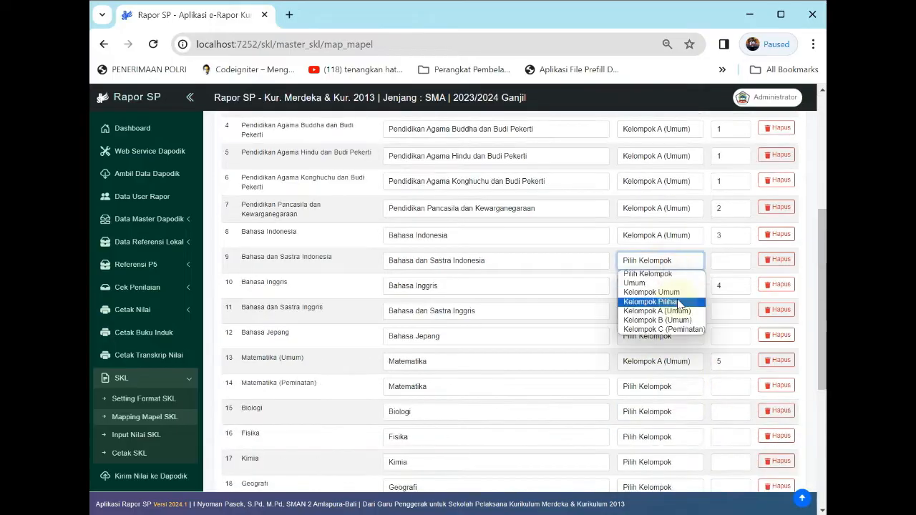
# Assign Geografi, Sejarah, Sosiologi and Ekonomi to Kelompok C (Peminatan)
pyautogui.scroll(2, 672, 272)
pyautogui.scroll(-5, 668, 262)
pyautogui.click(666, 277)
pyautogui.click(673, 347)
pyautogui.click(667, 304)
pyautogui.click(671, 372)
pyautogui.click(665, 354)
pyautogui.click(666, 423)
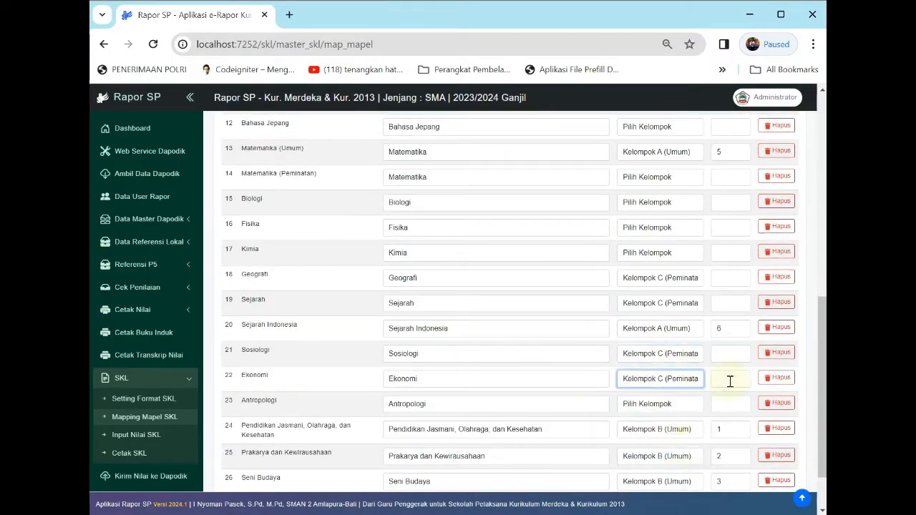
# Set the order numbers of Ekonomi, Geografi, Sejarah and Sosiologi to 1, 2, 3 and 4
pyautogui.click(730, 277)
pyautogui.write('2')
pyautogui.click(730, 302)
pyautogui.write('3')
pyautogui.click(729, 354)
pyautogui.write('4')
# Put Bahasa dan Sastra Inggris in Kelompok C (Peminatan) with order number 5 and save the IPS mapping
pyautogui.scroll(2, 672, 251)
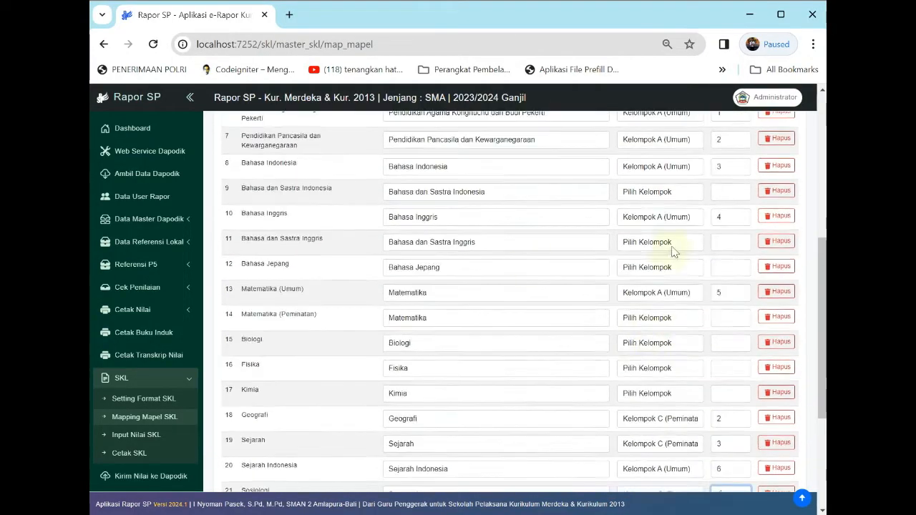
pyautogui.click(673, 251)
pyautogui.click(673, 311)
pyautogui.click(730, 242)
pyautogui.write('5')
pyautogui.scroll(-3, 569, 337)
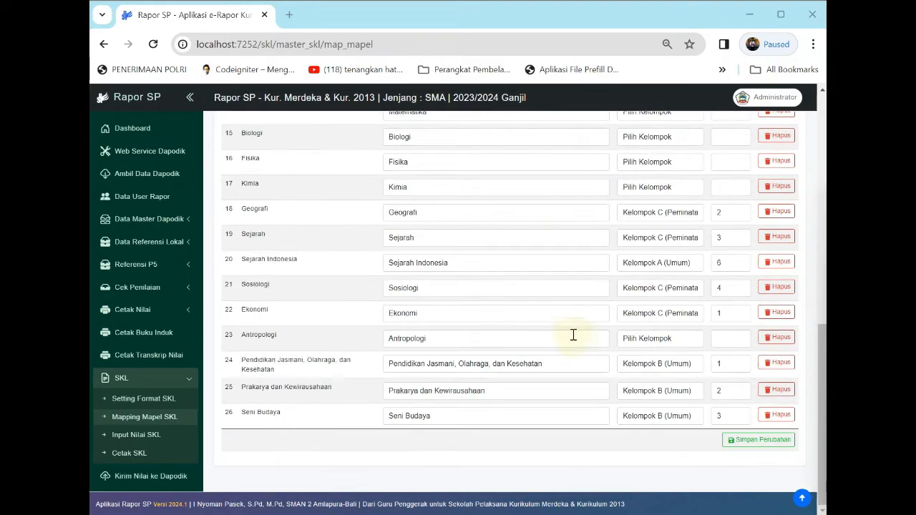
pyautogui.click(745, 440)
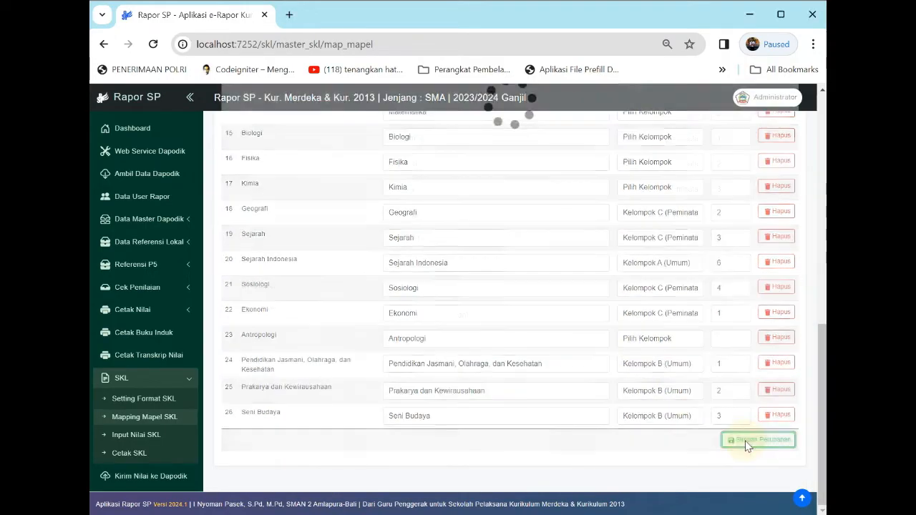
# Check the saved IPS subject list and delete the mapping of Bahasa dan Sastra Inggris
pyautogui.scroll(8, 651, 372)
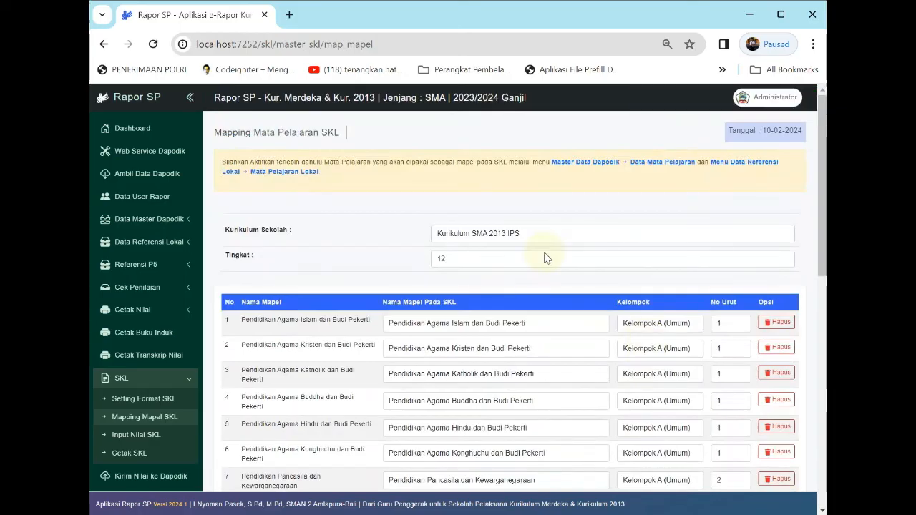
pyautogui.scroll(-6, 633, 307)
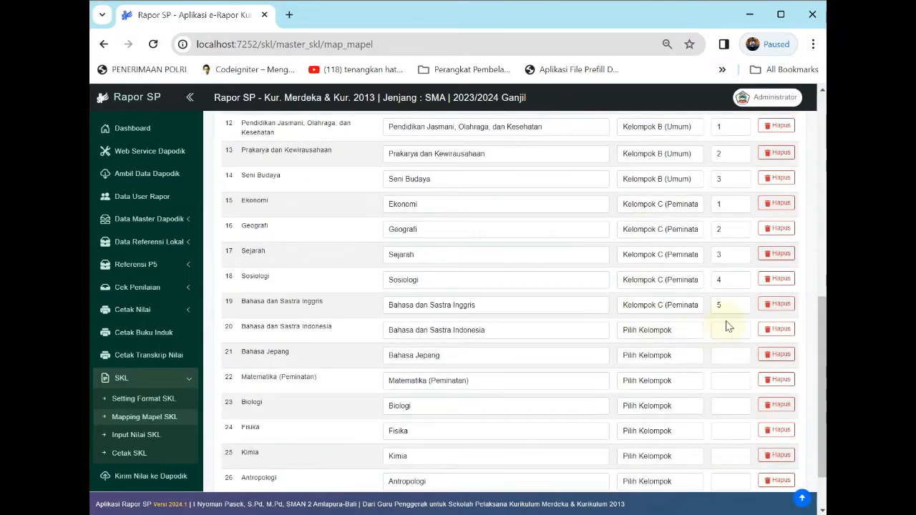
pyautogui.click(776, 306)
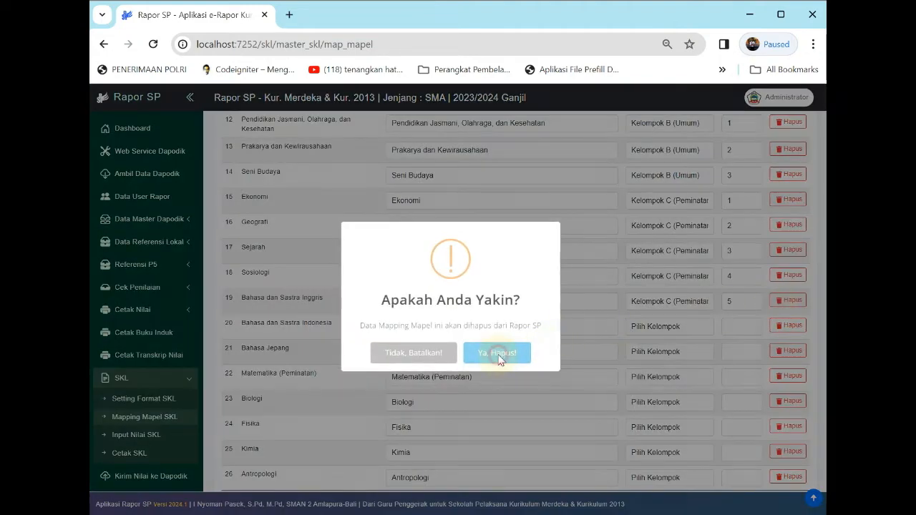
pyautogui.click(498, 354)
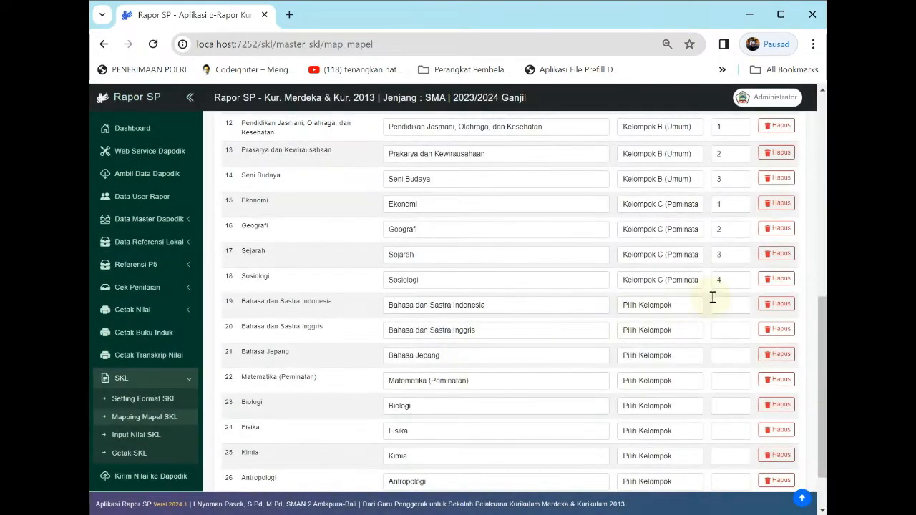
# Put Bahasa dan Sastra Indonesia in Kelompok C (Peminatan) with order number 5 and save the changes
pyautogui.click(682, 309)
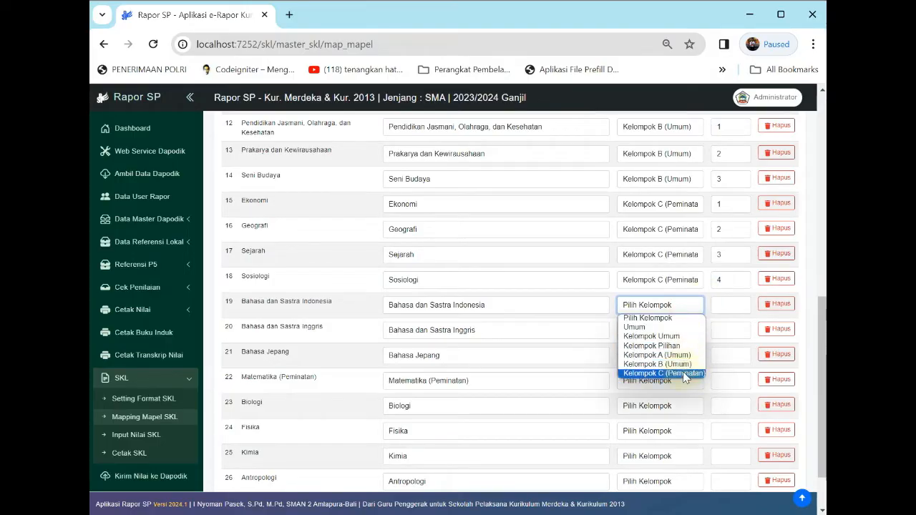
pyautogui.click(684, 374)
pyautogui.click(729, 306)
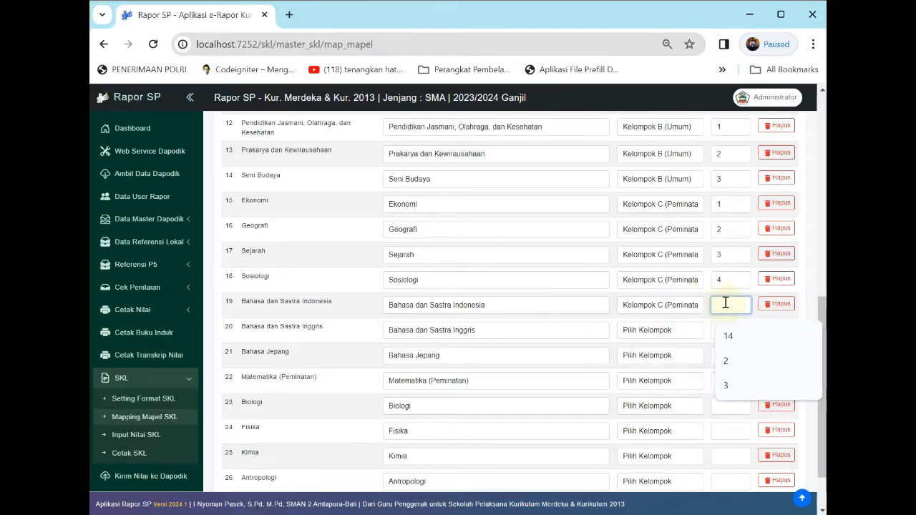
pyautogui.write('5')
pyautogui.scroll(-2, 726, 346)
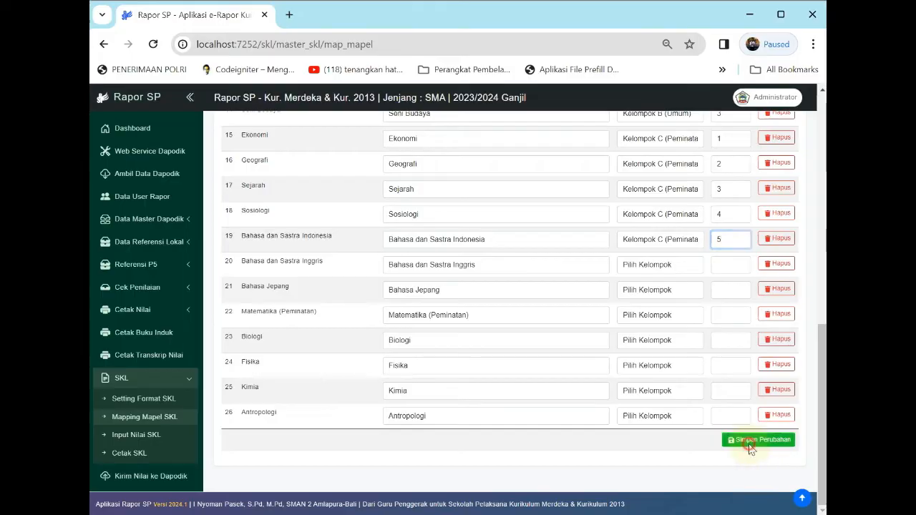
pyautogui.click(749, 445)
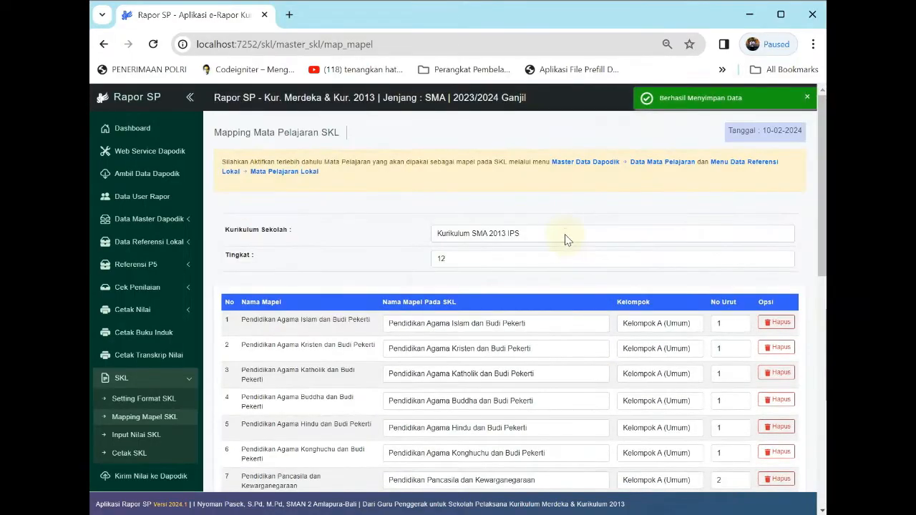
# Open the SKL subject mapping for Kurikulum SMA 2013 MIPA, Tingkat 12
pyautogui.click(565, 235)
pyautogui.click(552, 274)
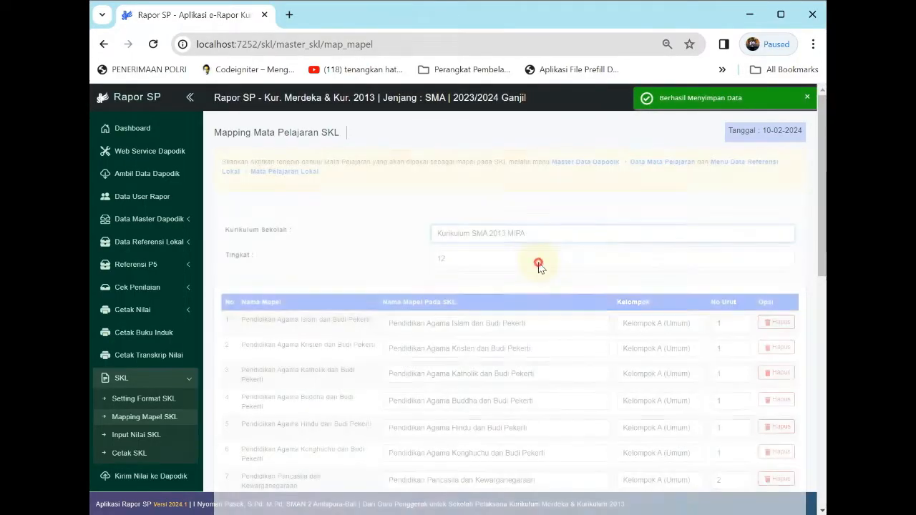
pyautogui.click(539, 261)
pyautogui.click(528, 280)
# Review the MIPA subjects' SKL names, groups and order numbers and save the mapping
pyautogui.scroll(-4, 665, 326)
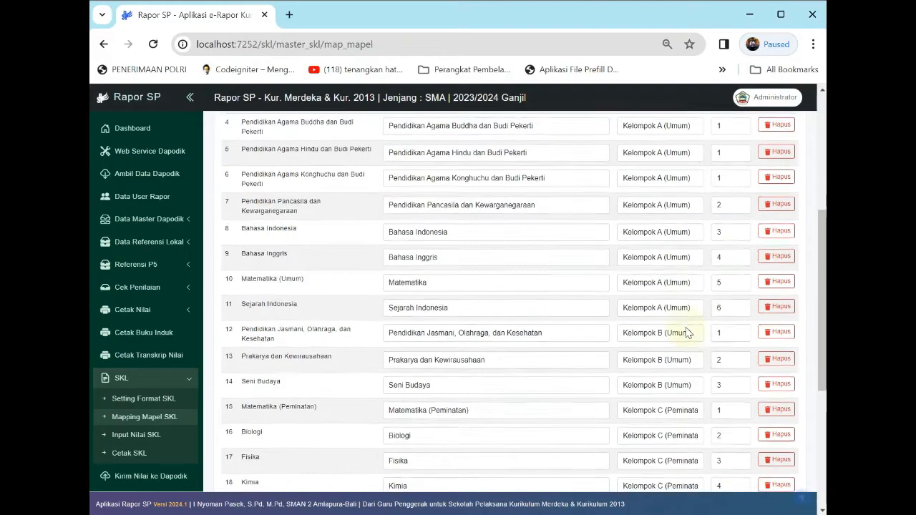
pyautogui.scroll(-4, 687, 332)
pyautogui.click(724, 289)
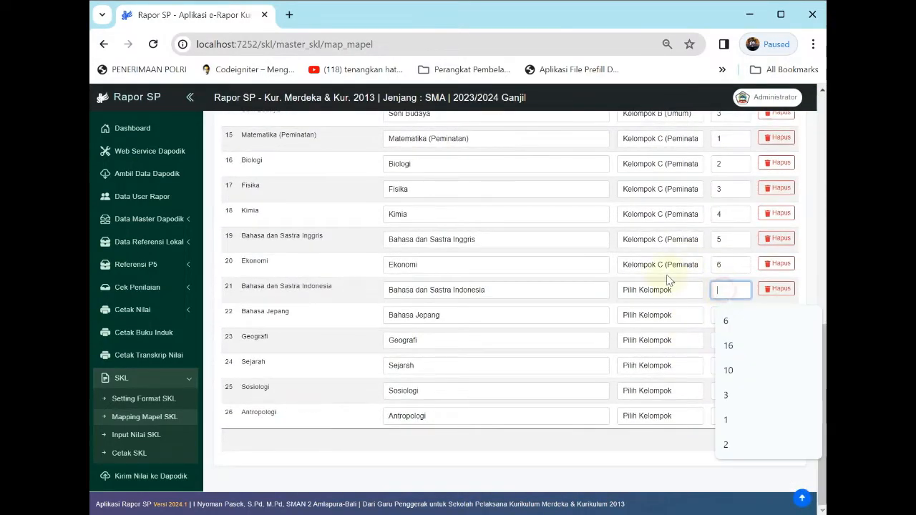
pyautogui.click(538, 367)
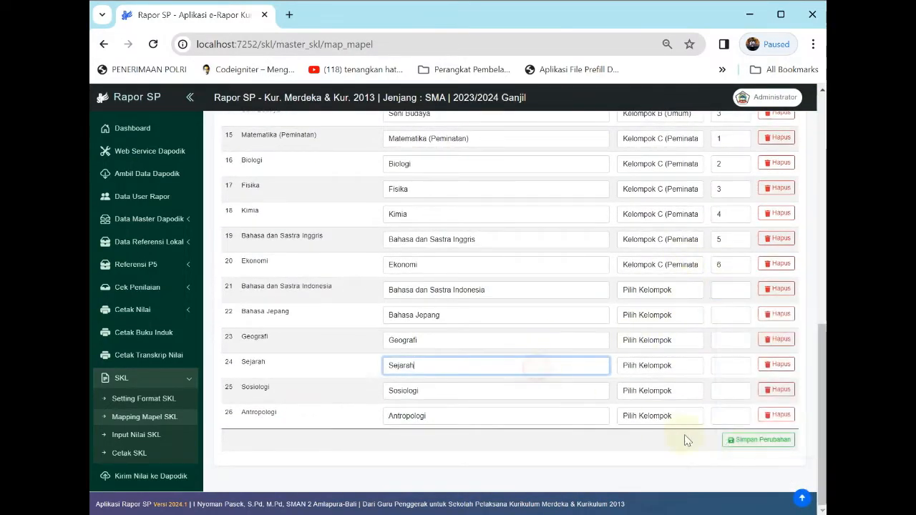
pyautogui.click(741, 440)
pyautogui.scroll(5, 545, 300)
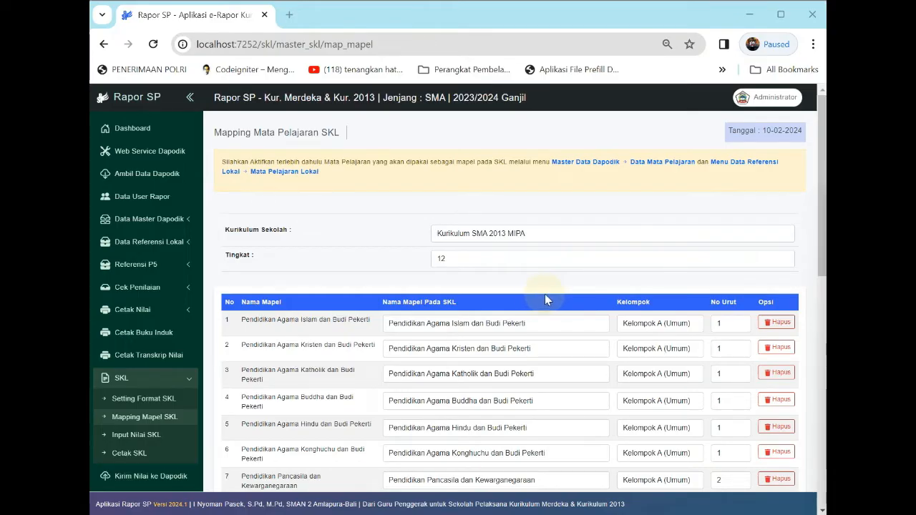
pyautogui.scroll(-1, 219, 381)
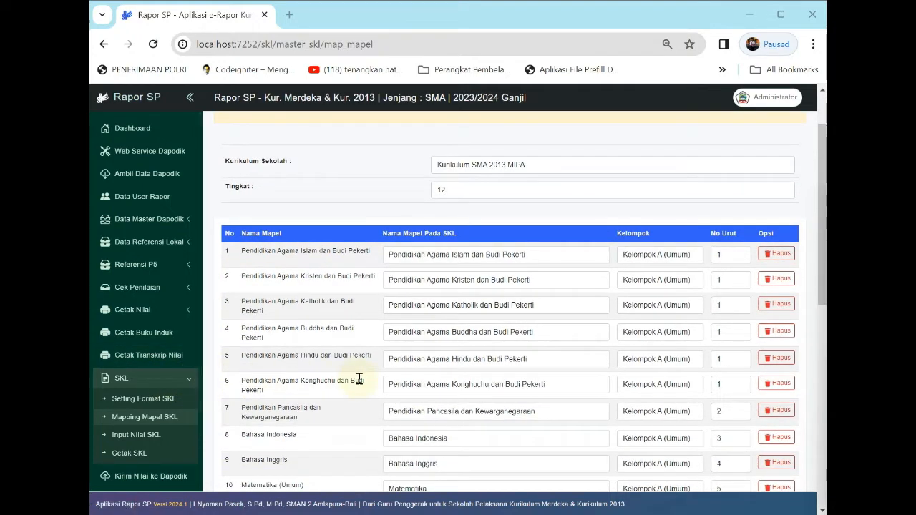
# Open the SKL grade input for class XII IPS 1 and the subject Bahasa Indonesia
pyautogui.scroll(1, 357, 377)
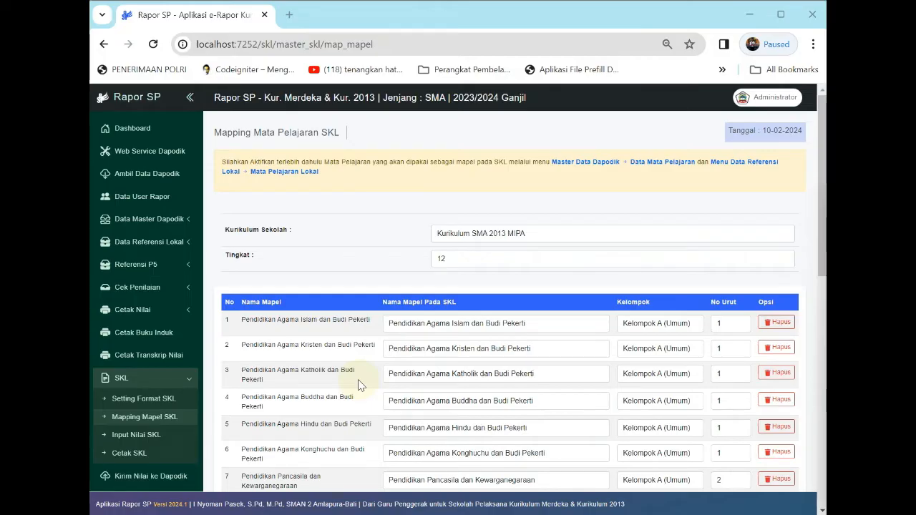
pyautogui.click(175, 380)
pyautogui.click(175, 381)
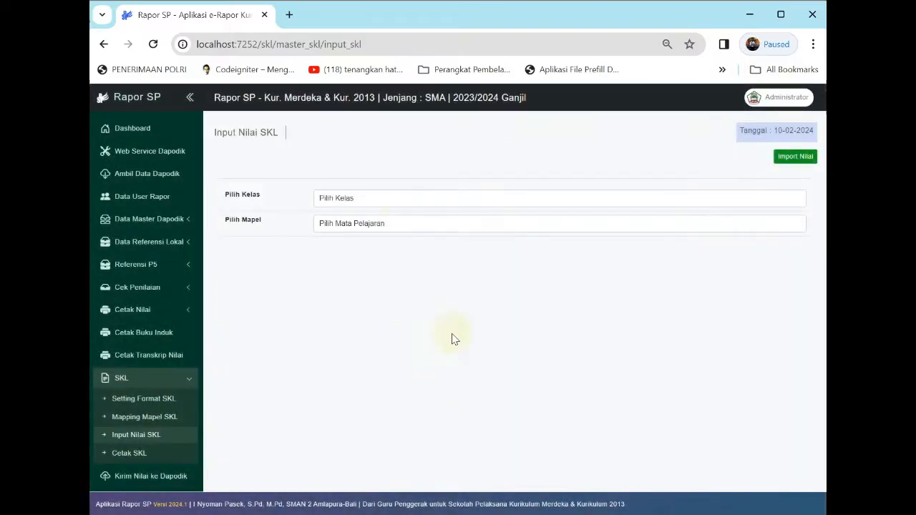
pyautogui.click(400, 205)
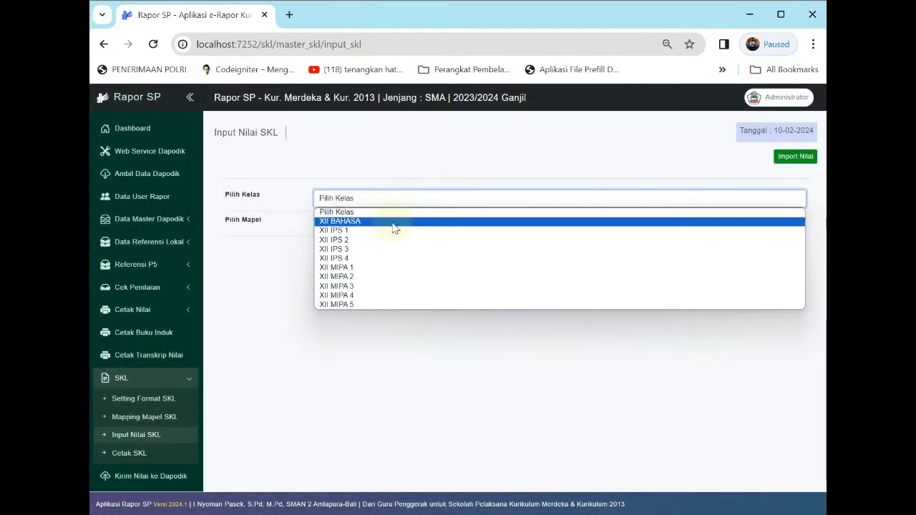
pyautogui.click(389, 237)
pyautogui.click(388, 226)
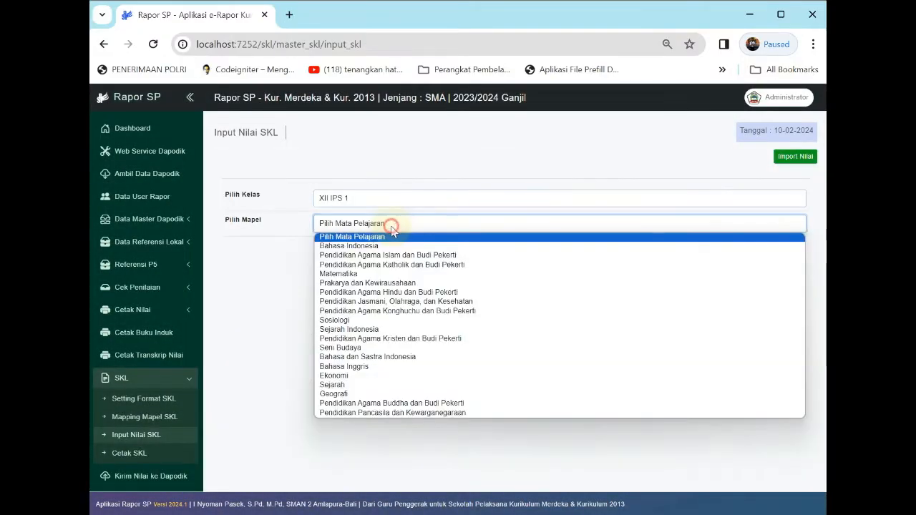
pyautogui.click(393, 247)
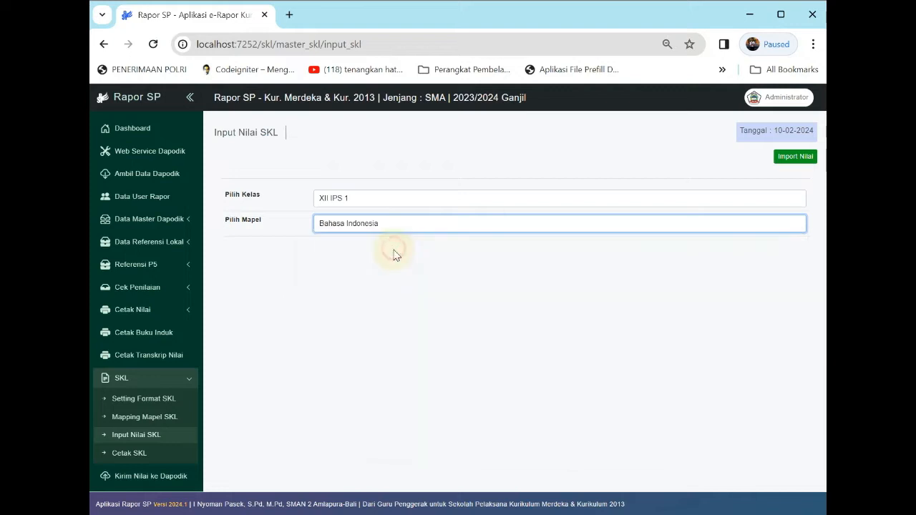
# Enter the Bahasa Indonesia grades 89, 87, 78, 86, 78, 89, 90 and 98 for students 1 to 8
pyautogui.click(603, 320)
pyautogui.write('89')
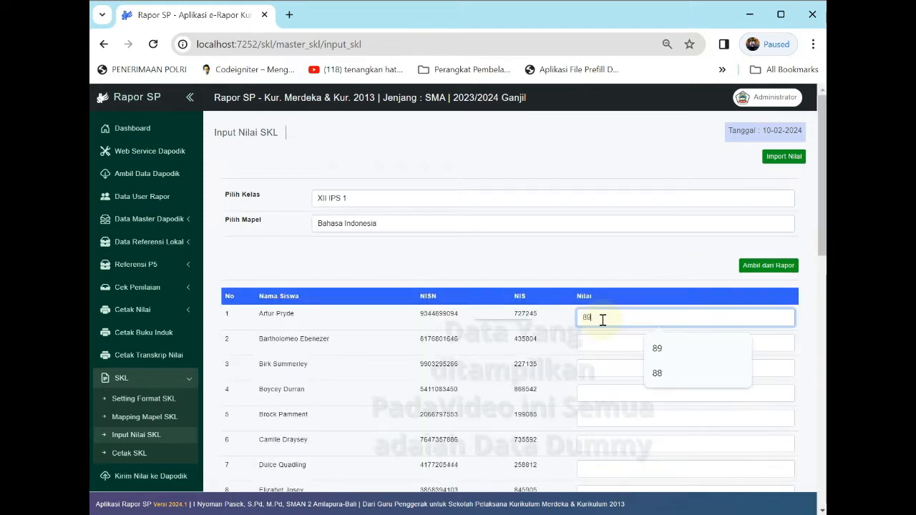
pyautogui.press('Tab')
pyautogui.write('87')
pyautogui.press('Tab')
pyautogui.write('78')
pyautogui.press('Tab')
pyautogui.write('86')
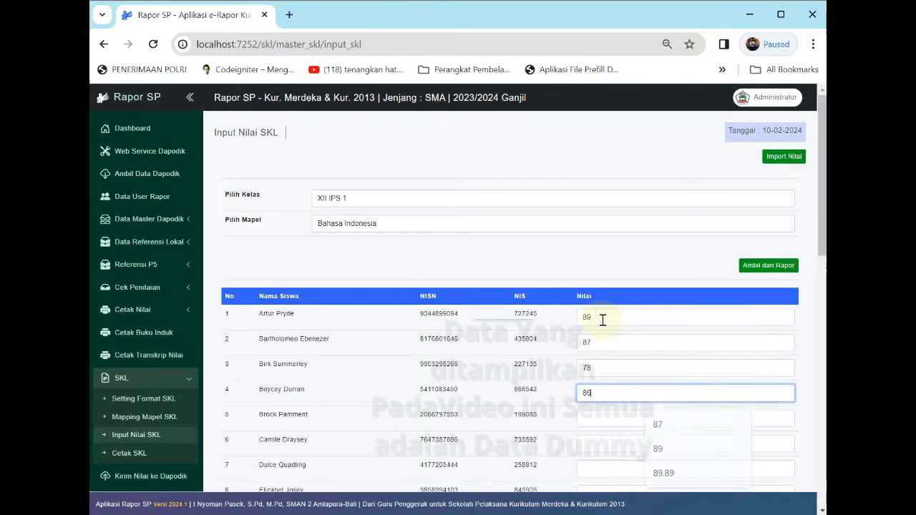
pyautogui.press('Tab')
pyautogui.write('78')
pyautogui.press('Tab')
pyautogui.write('89')
pyautogui.press('Tab')
pyautogui.write('90')
pyautogui.press('Tab')
pyautogui.write('98')
pyautogui.press('Tab')
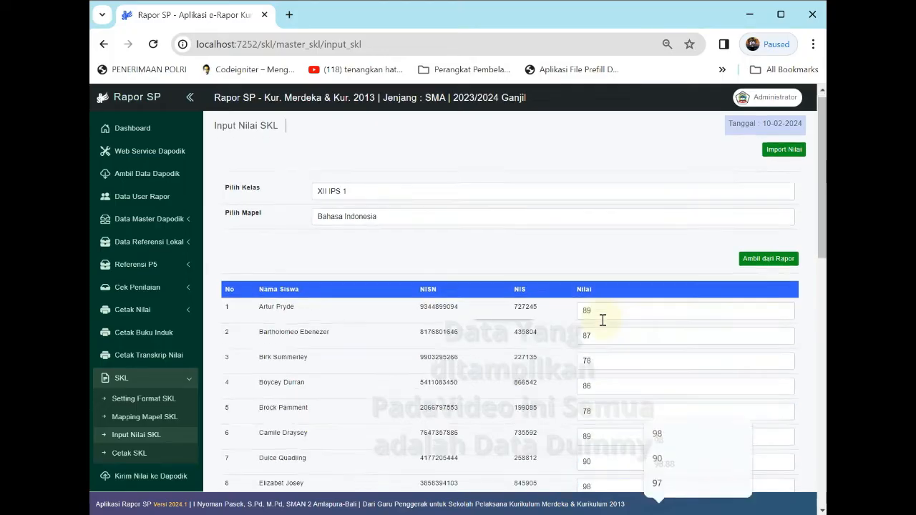
# Enter grades 97, 88, 98, 89, 90, 98, 97, 89, 99, 90, 98, 97, 78, 89, 90, 98 for students 9 to 24
pyautogui.write('97')
pyautogui.press('Tab')
pyautogui.write('88')
pyautogui.press('Tab')
pyautogui.write('98')
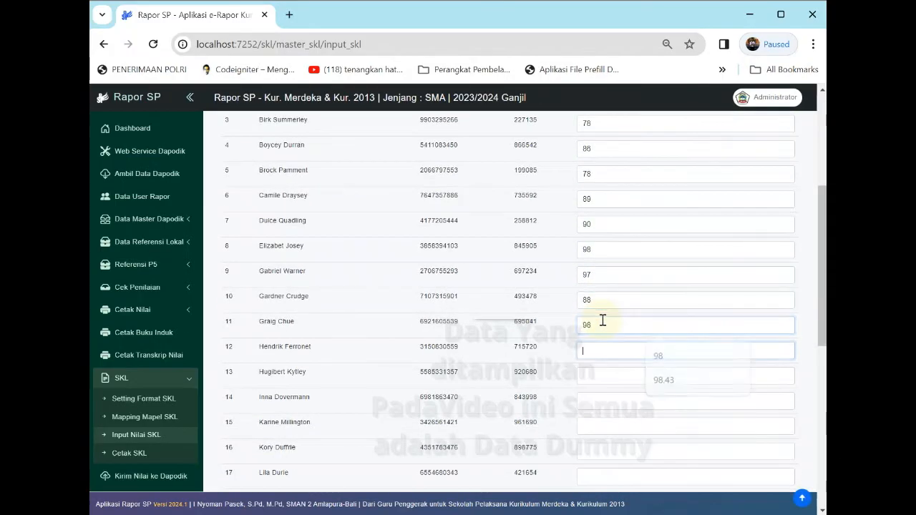
pyautogui.write('\t89\t90\t98\t97\t89\t9990\t98\t97\t78\t89\t90\t98\t978')
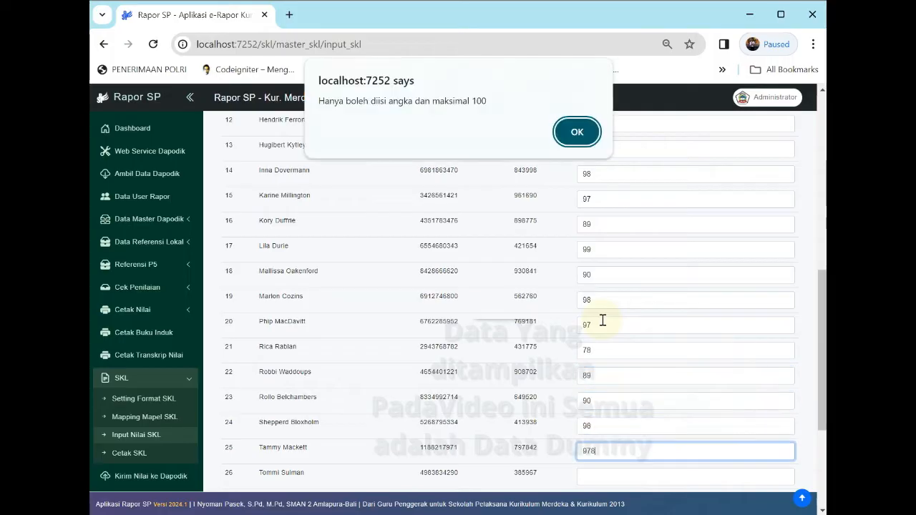
# Enter grades 90, 98, 78, 89, 87, 87, 89 and 98 for students 25 to 32 and save the Bahasa Indonesia grades
pyautogui.press('Return')
pyautogui.write('90\t98\t78\t89\t87\t87\t89\t98')
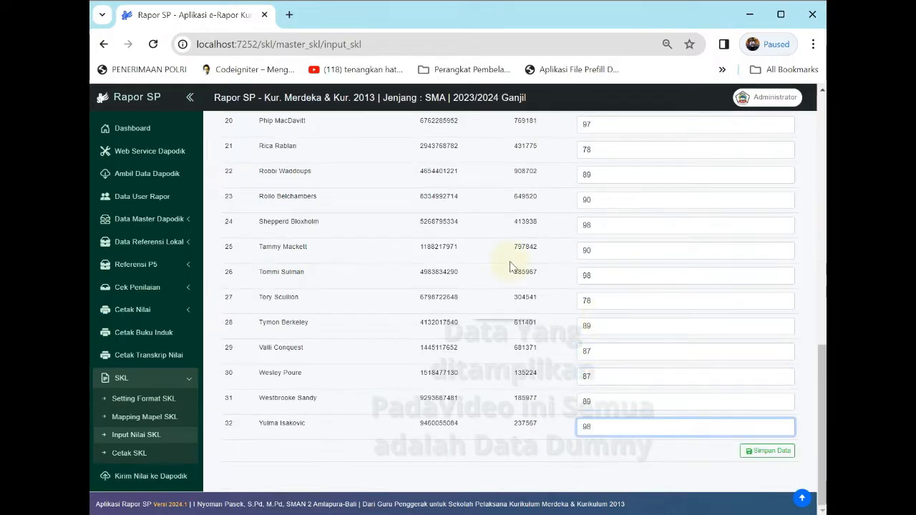
pyautogui.scroll(6, 521, 286)
pyautogui.scroll(-6, 521, 286)
pyautogui.scroll(7, 521, 287)
pyautogui.scroll(-7, 521, 286)
pyautogui.click(768, 451)
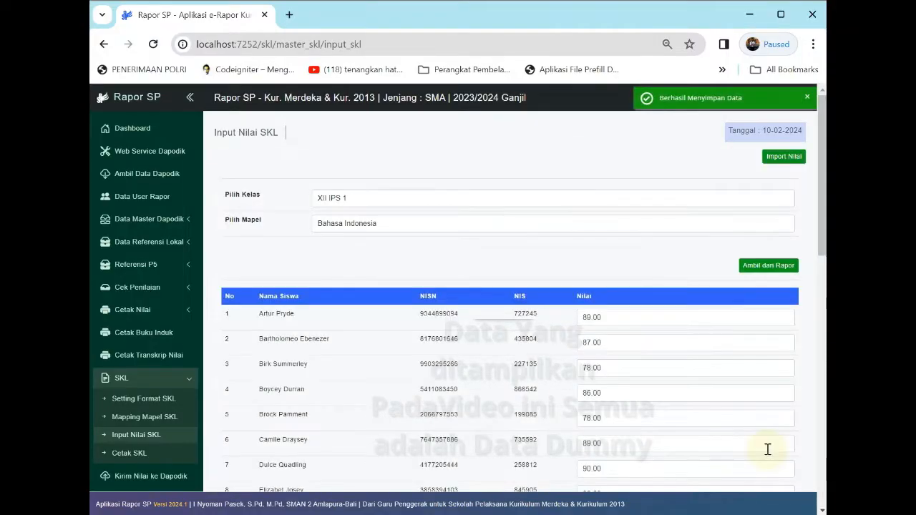
pyautogui.scroll(-5, 627, 348)
pyautogui.scroll(5, 603, 336)
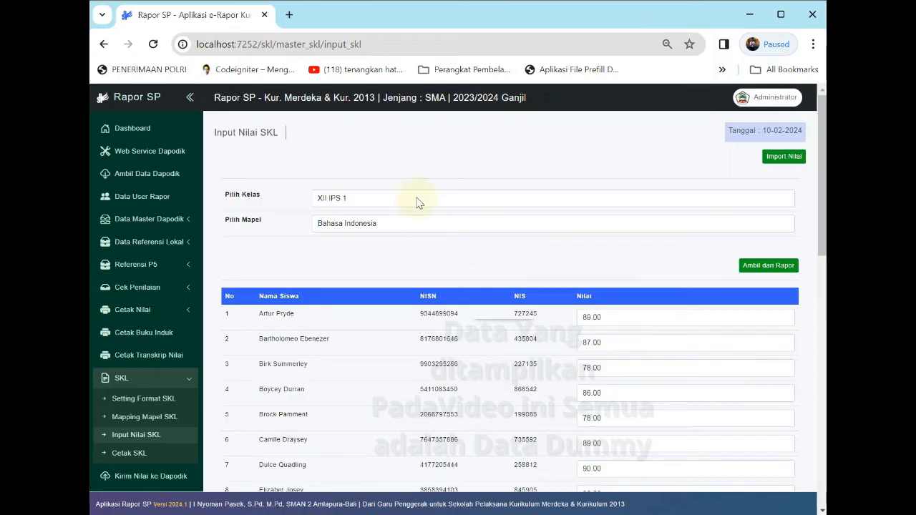
# Enter and save grades 90 and 98 for Pendidikan Agama Islam dan Budi Pekerti, and redisplay the Bahasa Indonesia grades
pyautogui.click(408, 224)
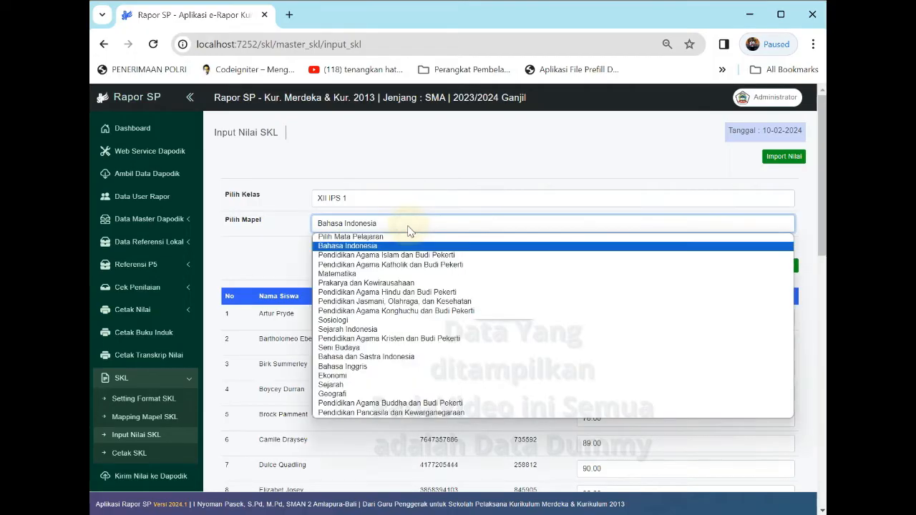
pyautogui.click(402, 256)
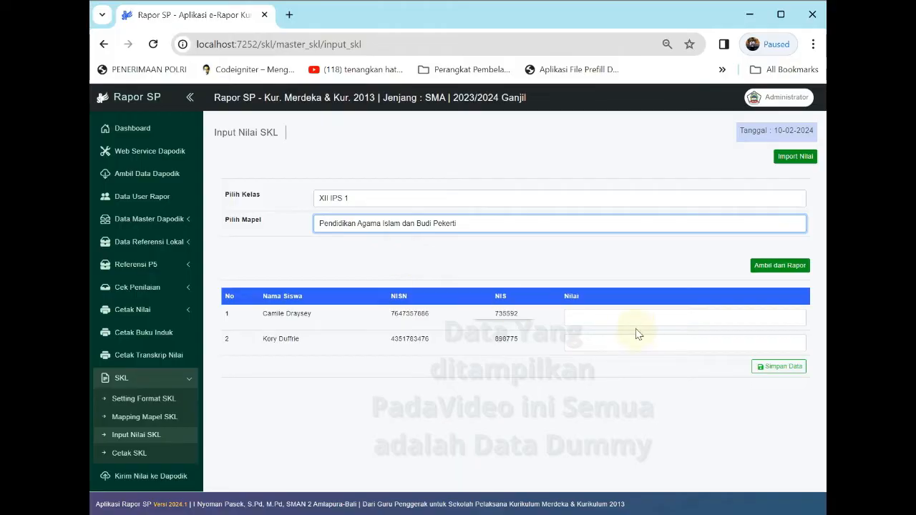
pyautogui.click(629, 321)
pyautogui.write('90')
pyautogui.press('Tab')
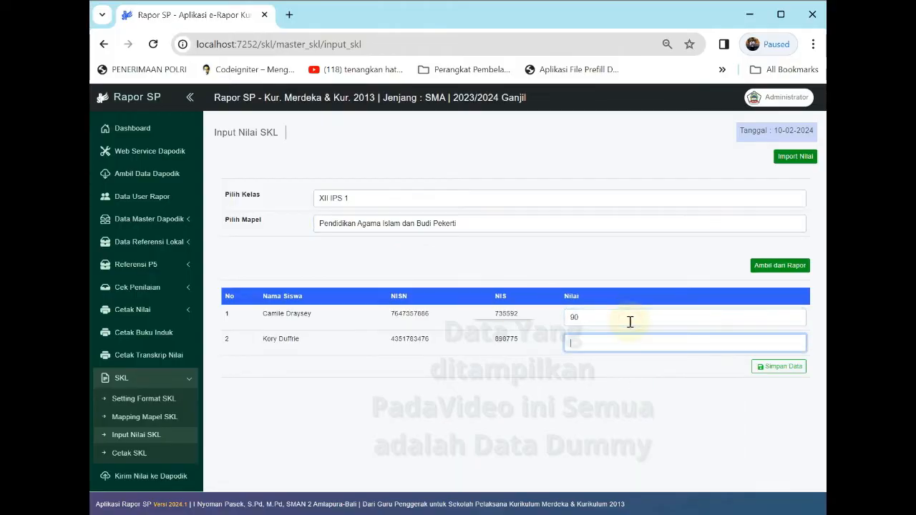
pyautogui.write('98')
pyautogui.click(776, 365)
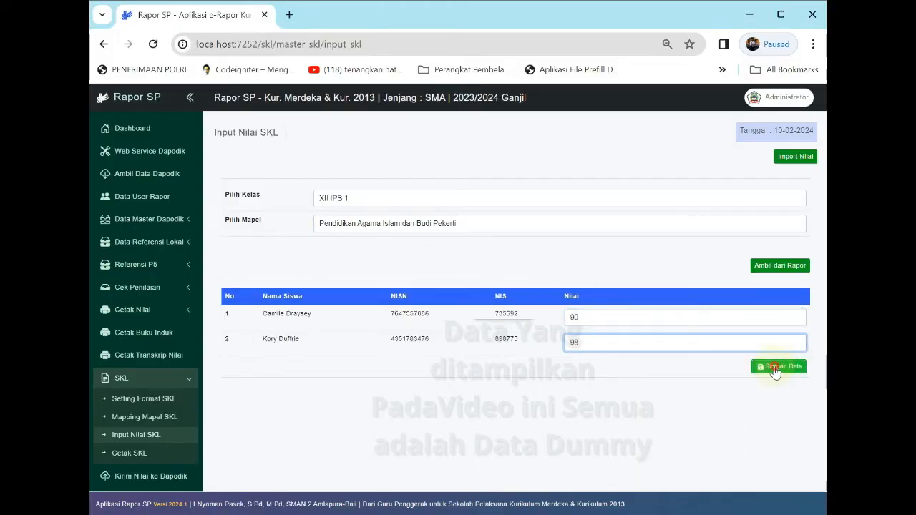
pyautogui.click(455, 224)
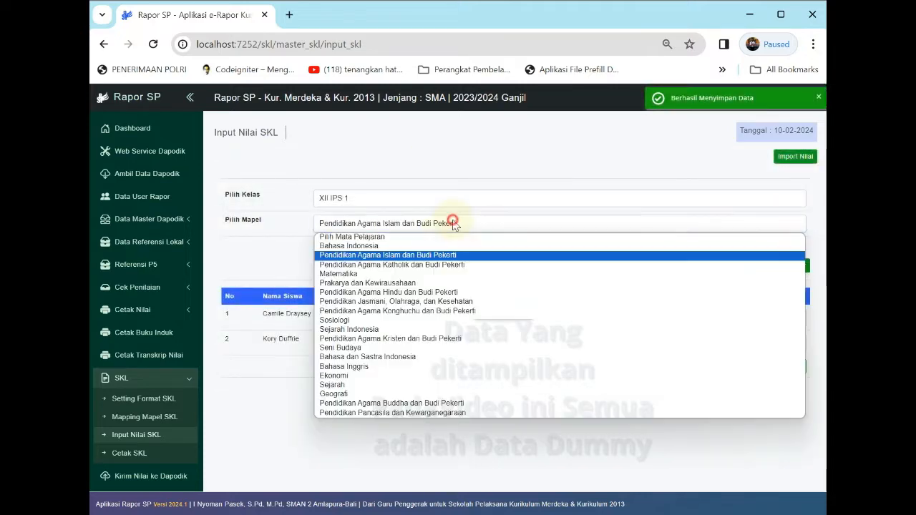
pyautogui.click(434, 245)
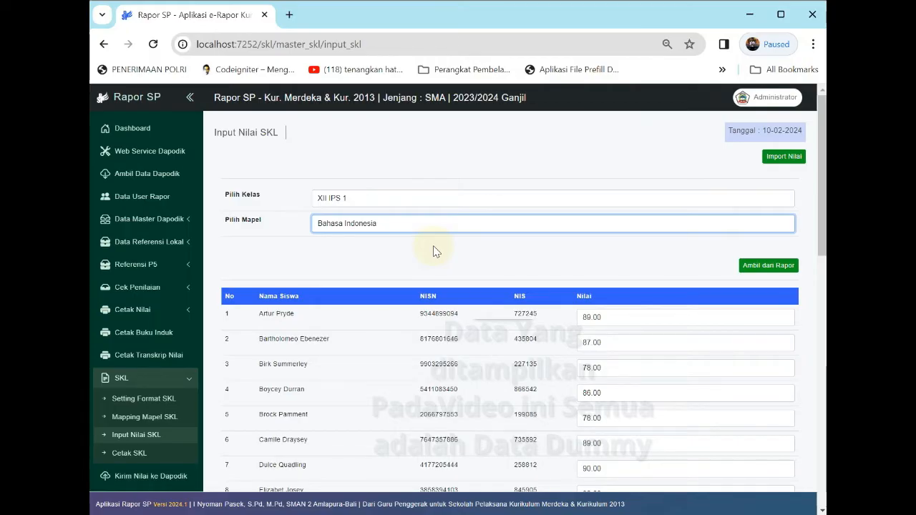
# Reopen the SKL grade input for XII IPS 1, Matematika, and retrieve the grades from the report cards
pyautogui.click(160, 380)
pyautogui.click(160, 379)
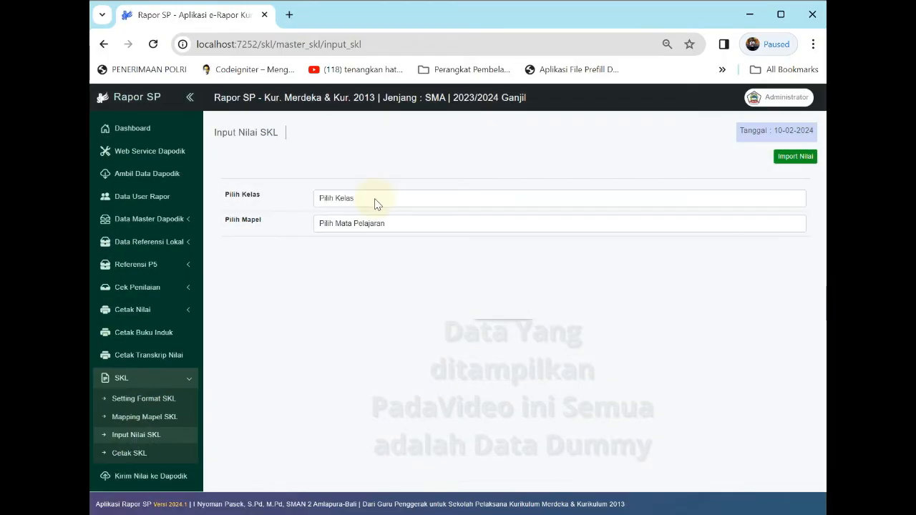
pyautogui.click(374, 198)
pyautogui.click(331, 230)
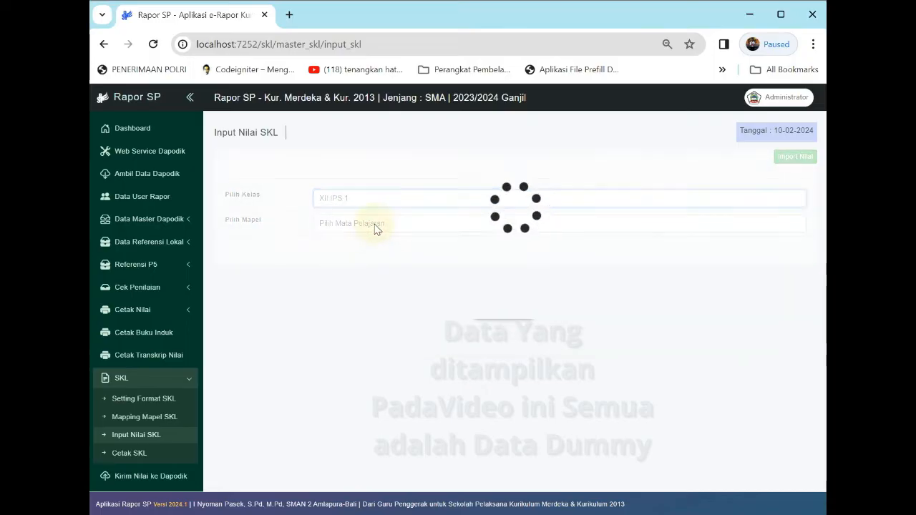
pyautogui.click(374, 225)
pyautogui.click(362, 275)
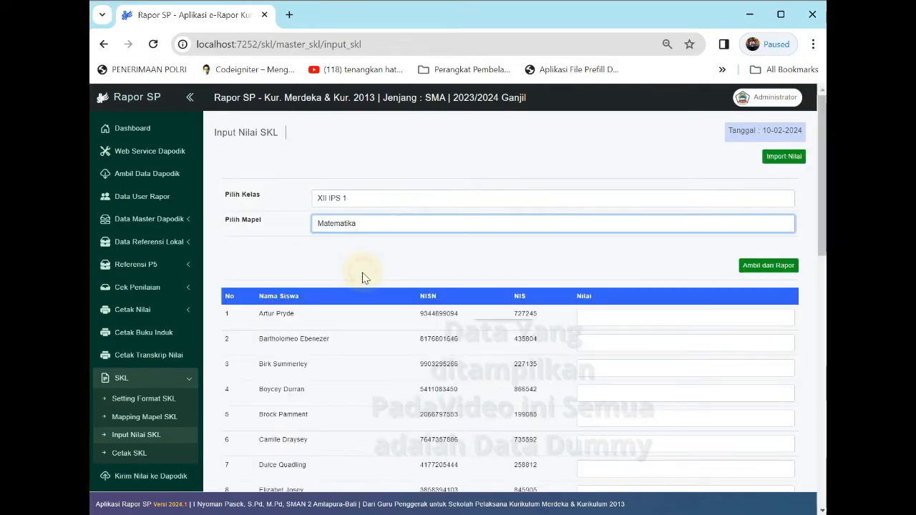
pyautogui.click(760, 266)
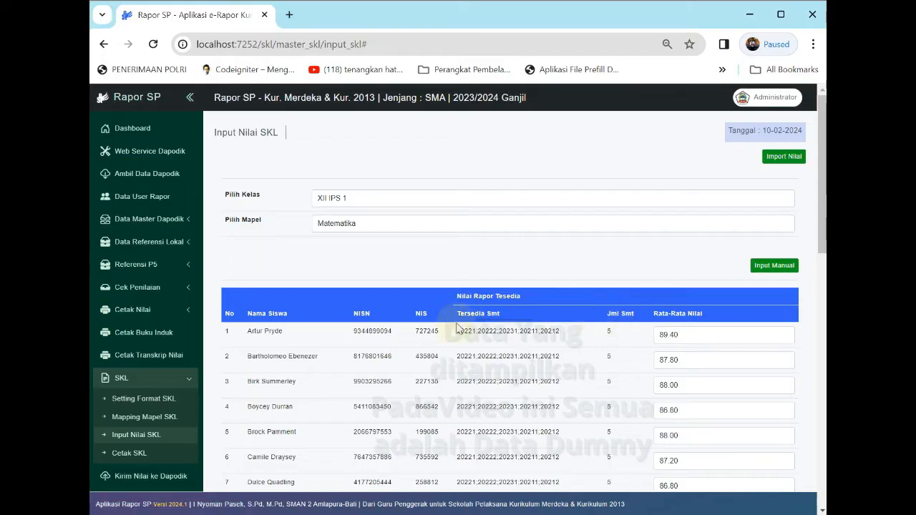
# Examine the retrieved Matematika list, checking the first student's available semesters, semester count and average grade
pyautogui.scroll(-8, 458, 326)
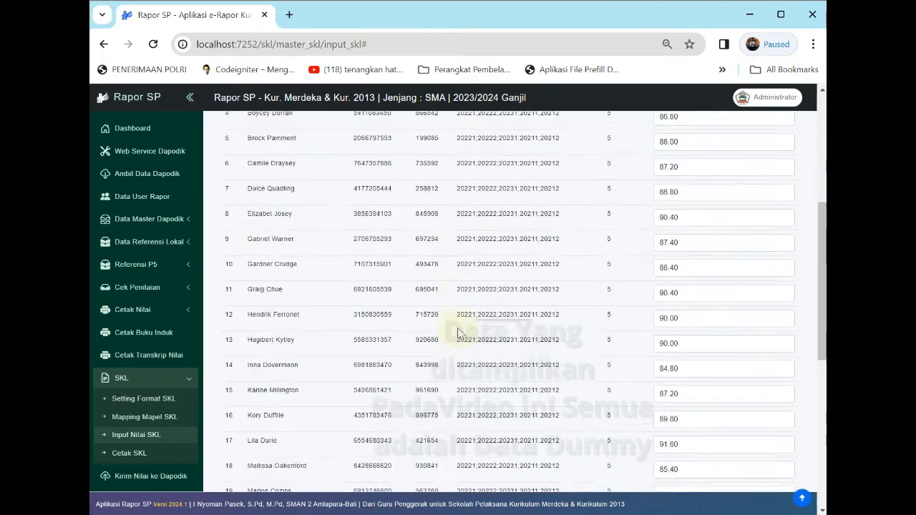
pyautogui.scroll(8, 515, 322)
pyautogui.moveTo(455, 330); pyautogui.dragTo(593, 331)
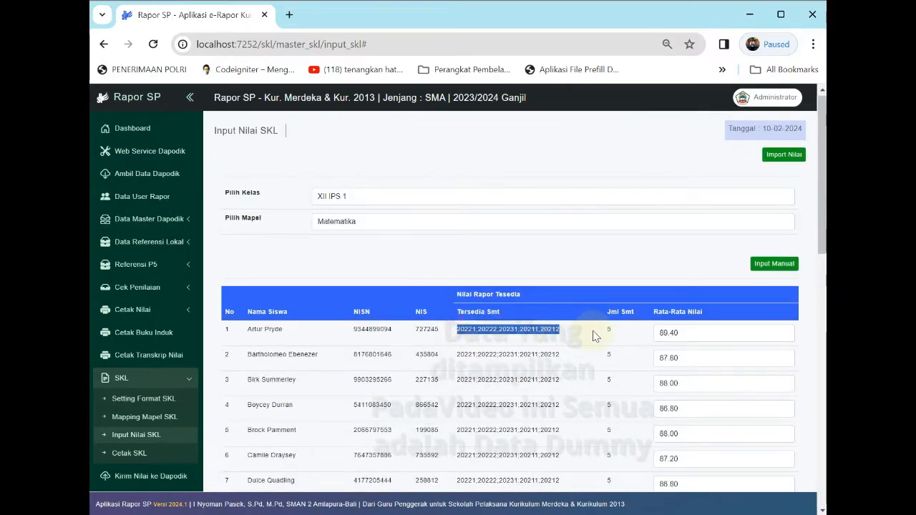
pyautogui.doubleClick(608, 330)
pyautogui.moveTo(703, 335); pyautogui.dragTo(625, 341)
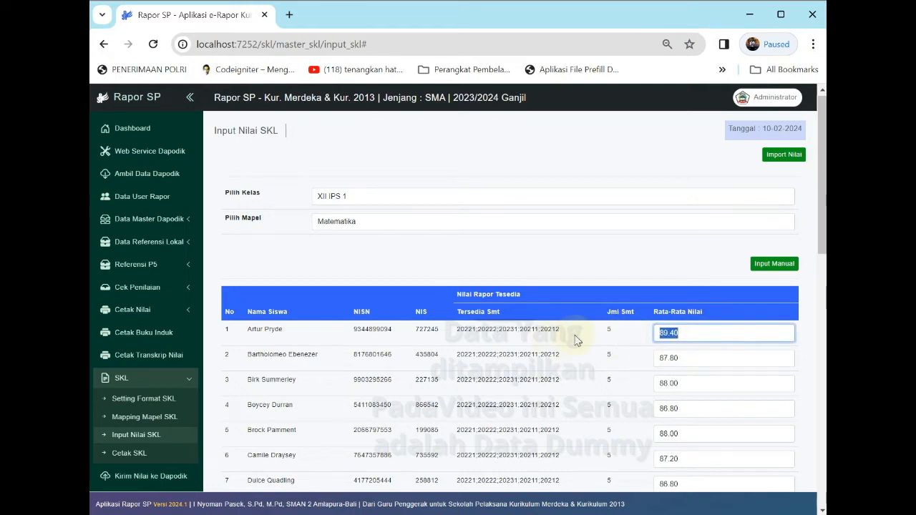
pyautogui.moveTo(577, 331); pyautogui.dragTo(455, 331)
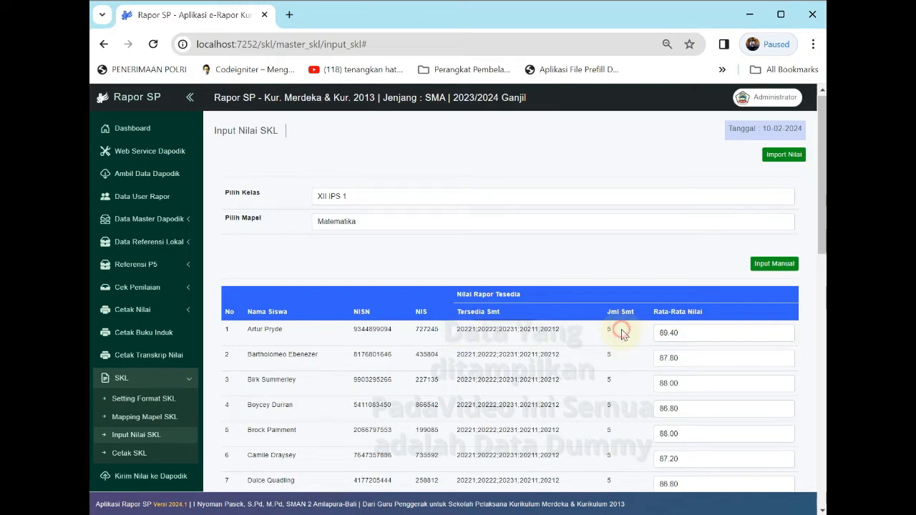
# Set the Matematika average of student 1 to 90.33 and that of student 5 to 90
pyautogui.click(696, 331)
pyautogui.scroll(-1, 578, 331)
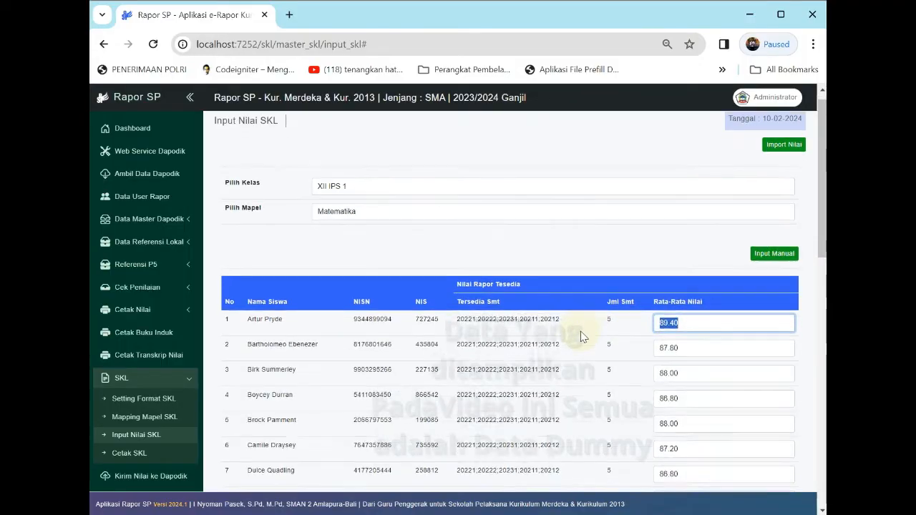
pyautogui.scroll(1, 579, 331)
pyautogui.scroll(-1, 587, 334)
pyautogui.scroll(1, 608, 331)
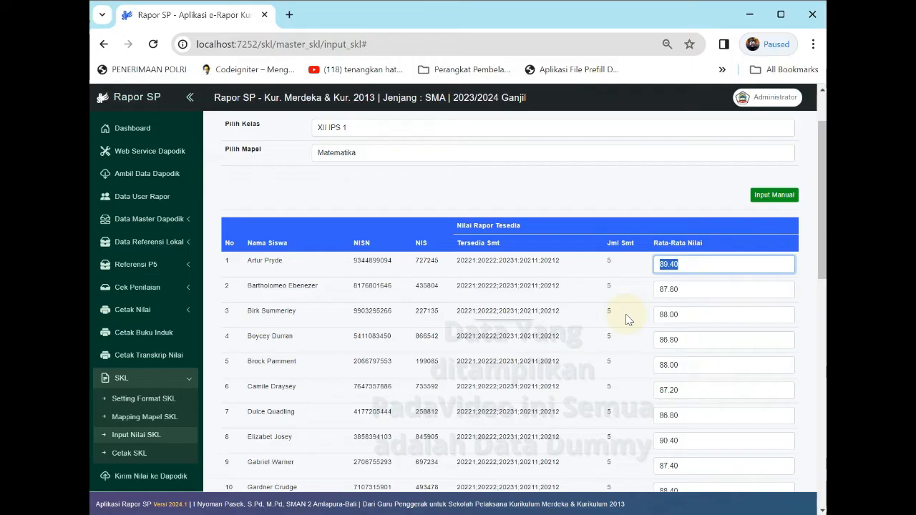
pyautogui.write('90.33')
pyautogui.scroll(-1, 705, 317)
pyautogui.doubleClick(695, 297)
pyautogui.write('90')
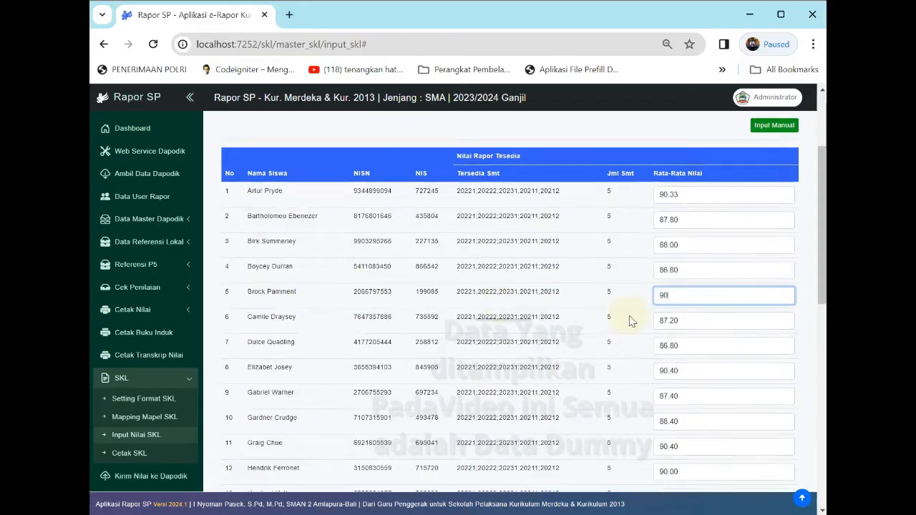
# Check the remaining Matematika averages, save the grades and review the saved list
pyautogui.scroll(-5, 634, 310)
pyautogui.scroll(5, 642, 306)
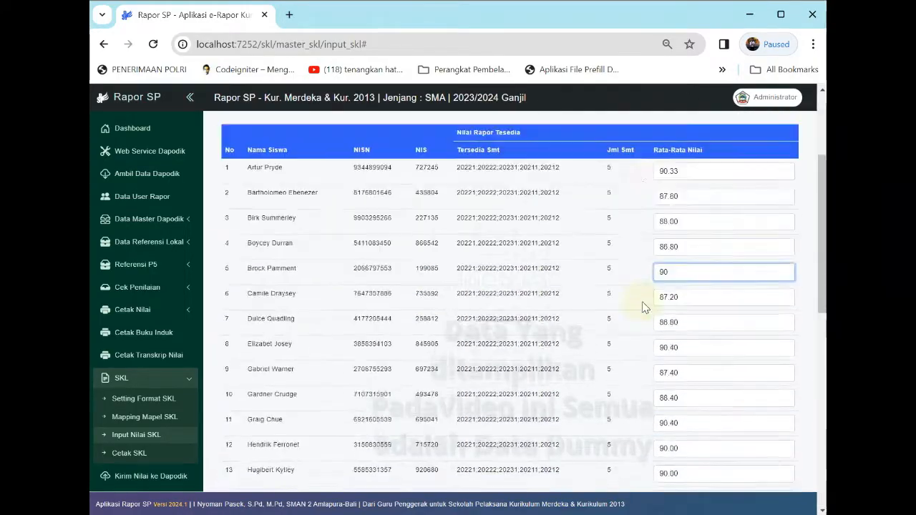
pyautogui.scroll(-2, 642, 301)
pyautogui.click(688, 181)
pyautogui.click(702, 210)
pyautogui.scroll(-2, 686, 252)
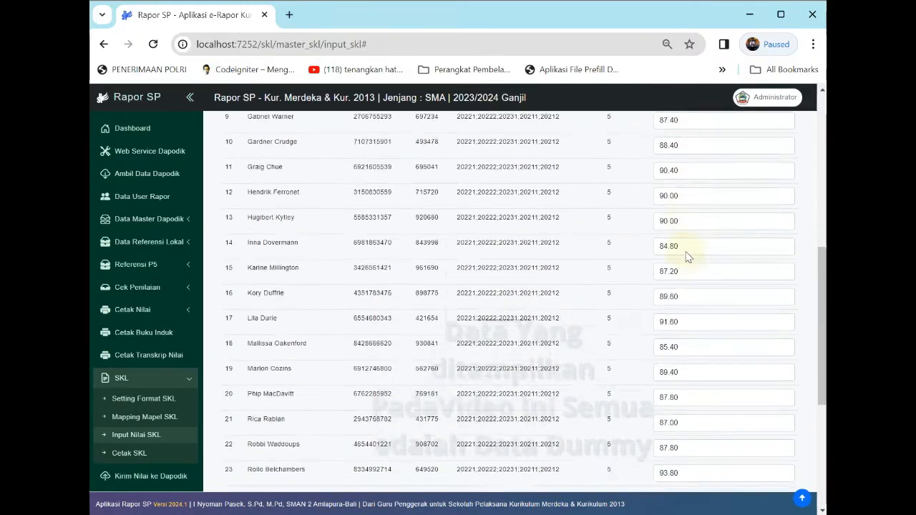
pyautogui.scroll(-4, 686, 256)
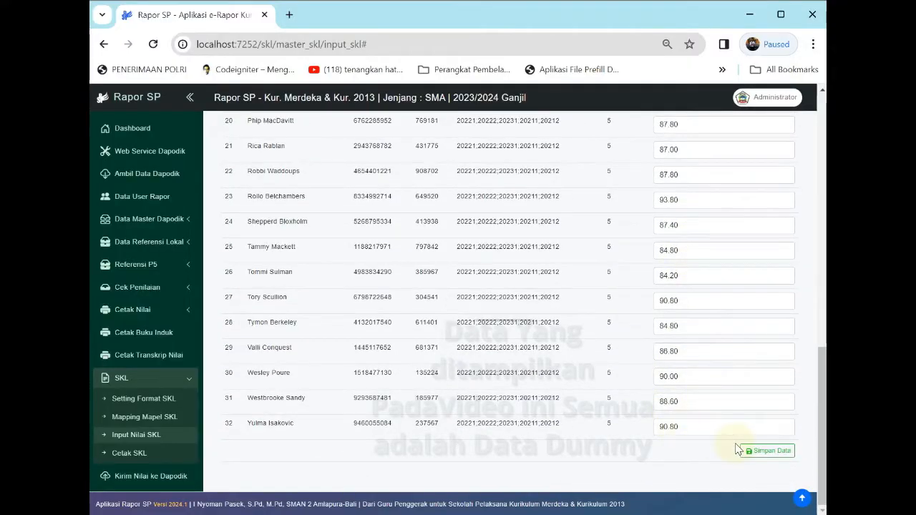
pyautogui.click(750, 453)
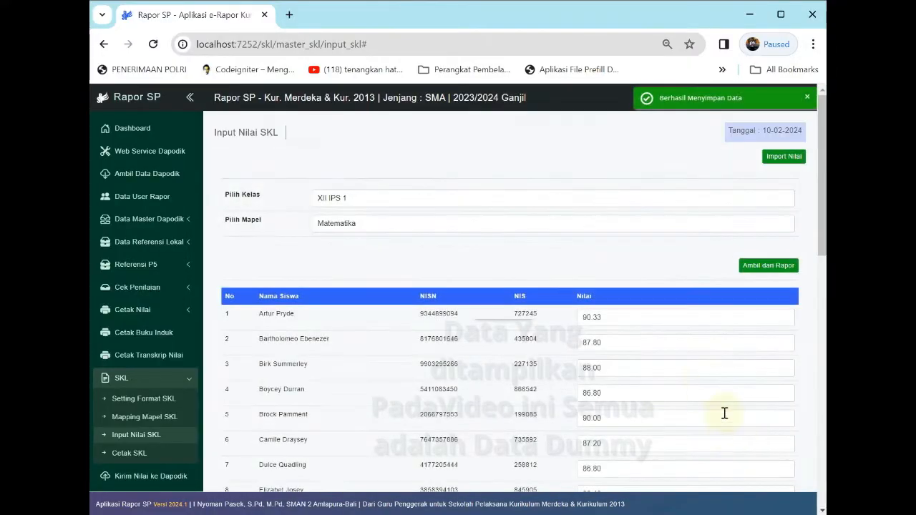
pyautogui.scroll(-2, 680, 372)
pyautogui.scroll(-8, 616, 337)
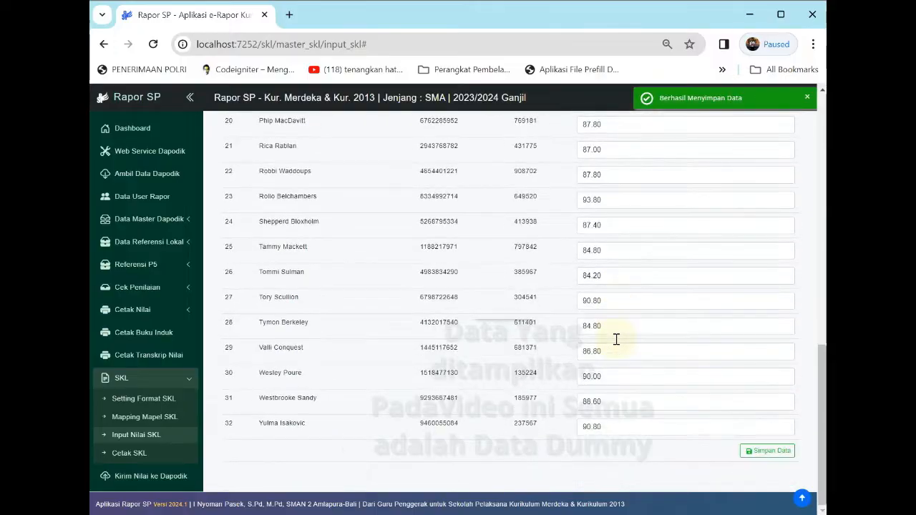
# Retrieve the XII IPS 1 Prakarya dan Kewirausahaan grades from the report cards and save them
pyautogui.scroll(10, 615, 338)
pyautogui.click(376, 227)
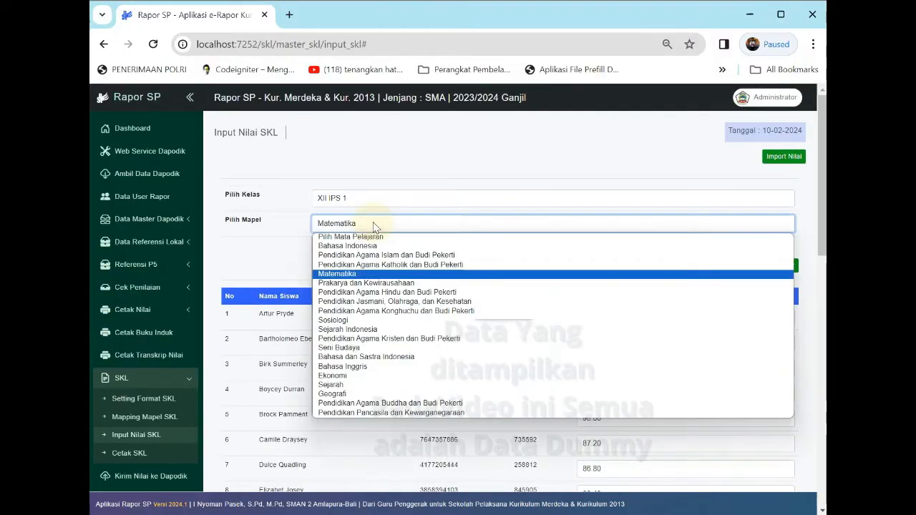
pyautogui.click(762, 282)
pyautogui.click(765, 266)
pyautogui.scroll(-10, 746, 350)
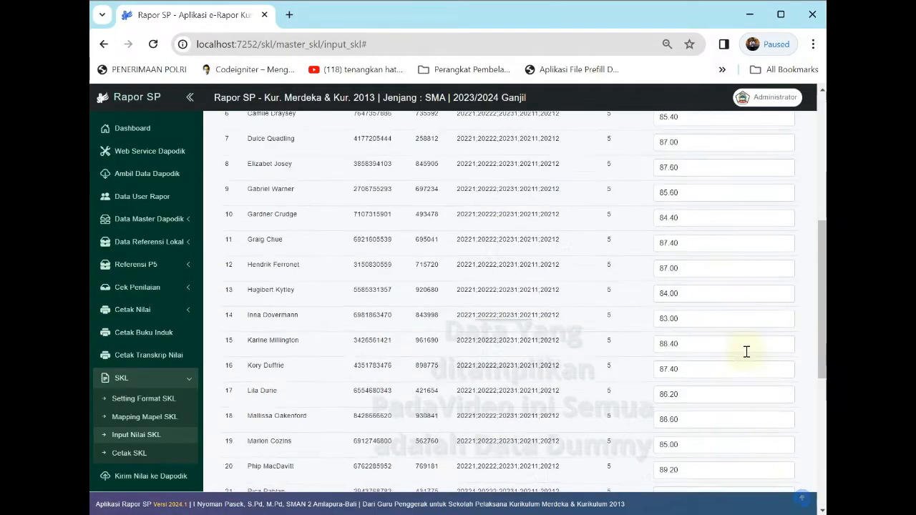
pyautogui.click(766, 451)
# Retrieve the Pendidikan Agama Hindu dan Budi Pekerti grades of XII IPS 1 from the report cards and save them
pyautogui.click(421, 225)
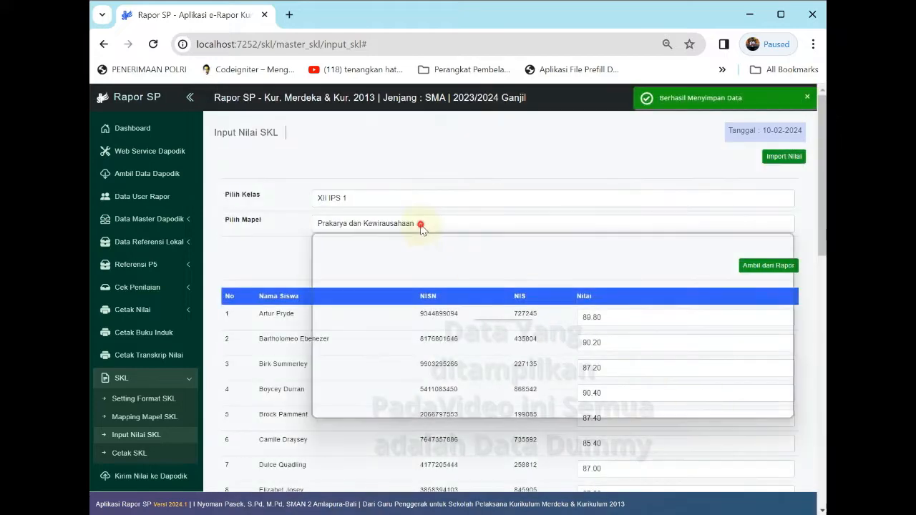
pyautogui.click(412, 297)
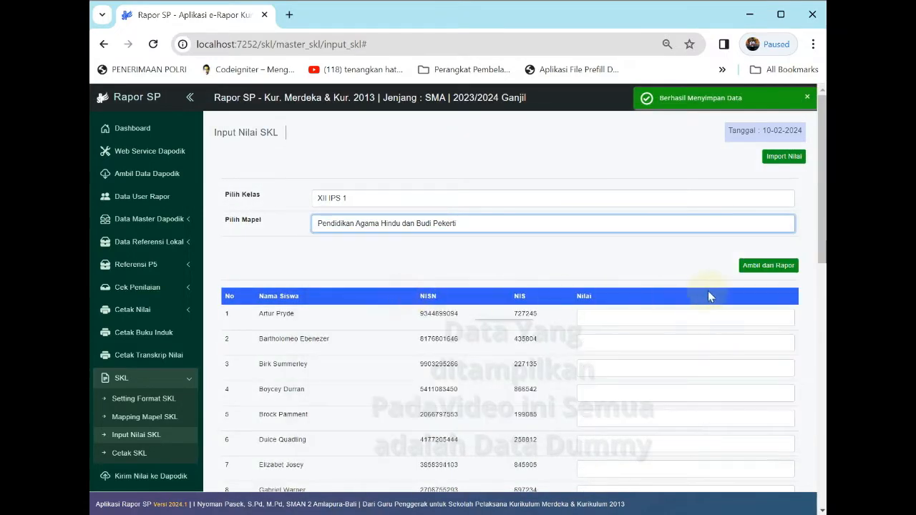
pyautogui.click(764, 267)
pyautogui.scroll(-10, 769, 332)
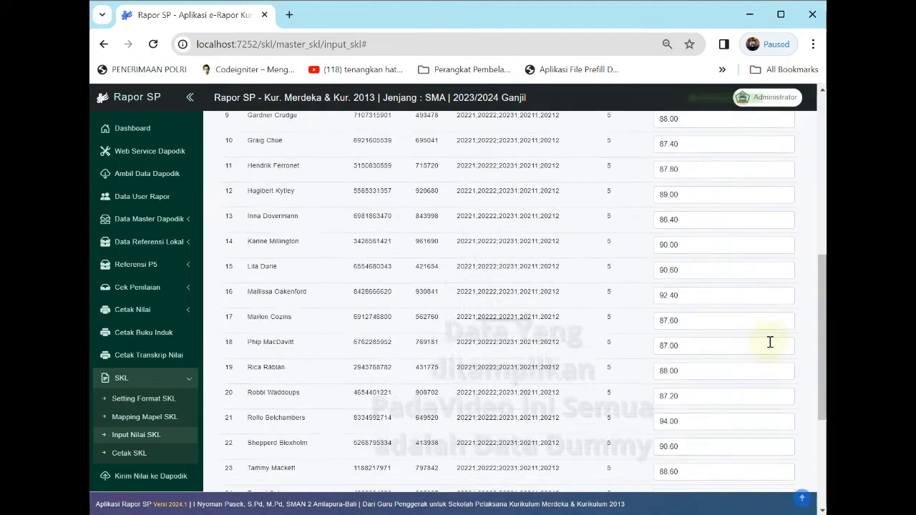
pyautogui.click(766, 450)
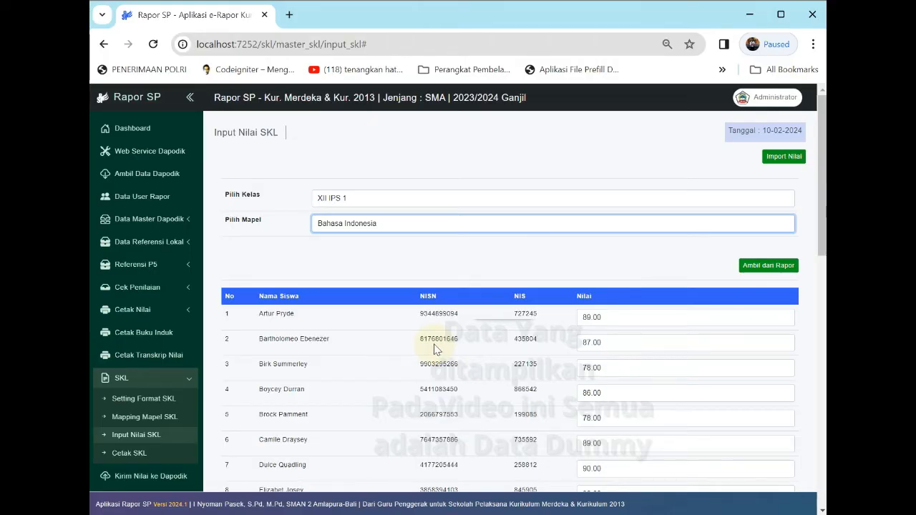
# Reopen the SKL grade input, go to the grade import and choose class XII IPS 2
pyautogui.click(148, 380)
pyautogui.click(148, 381)
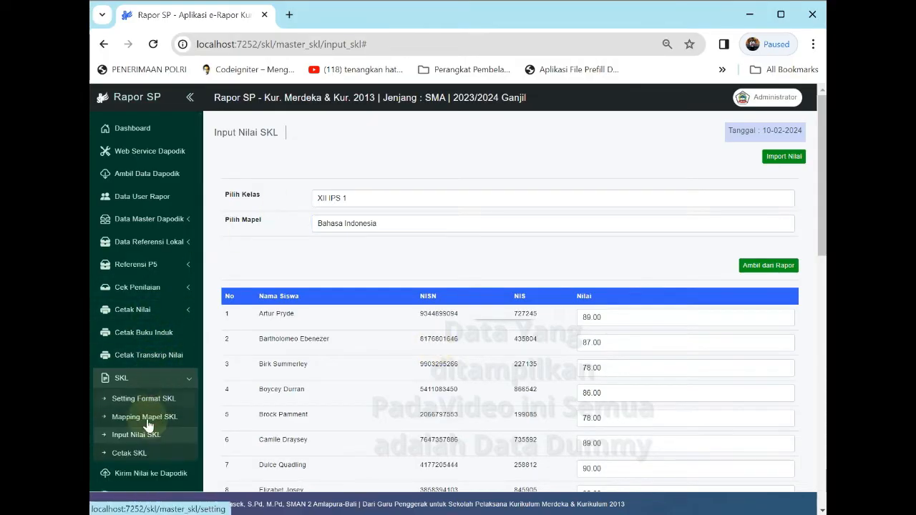
pyautogui.click(141, 442)
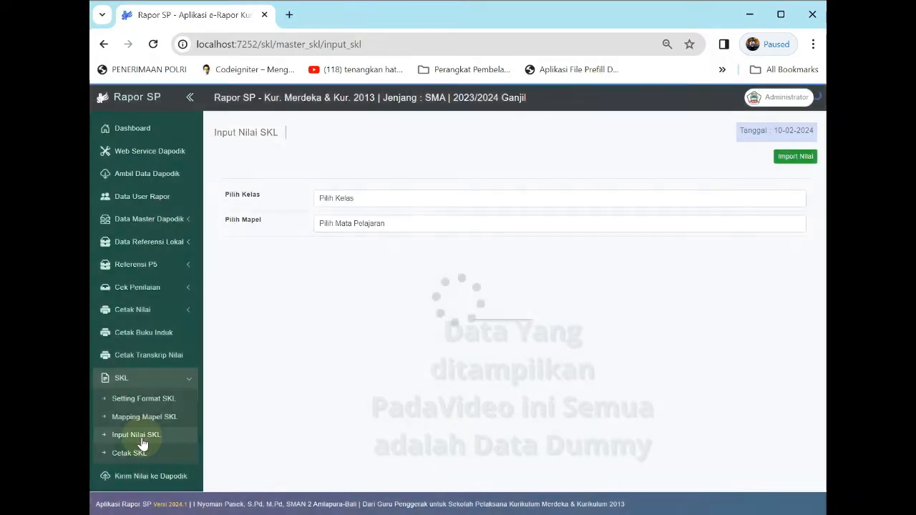
pyautogui.click(792, 159)
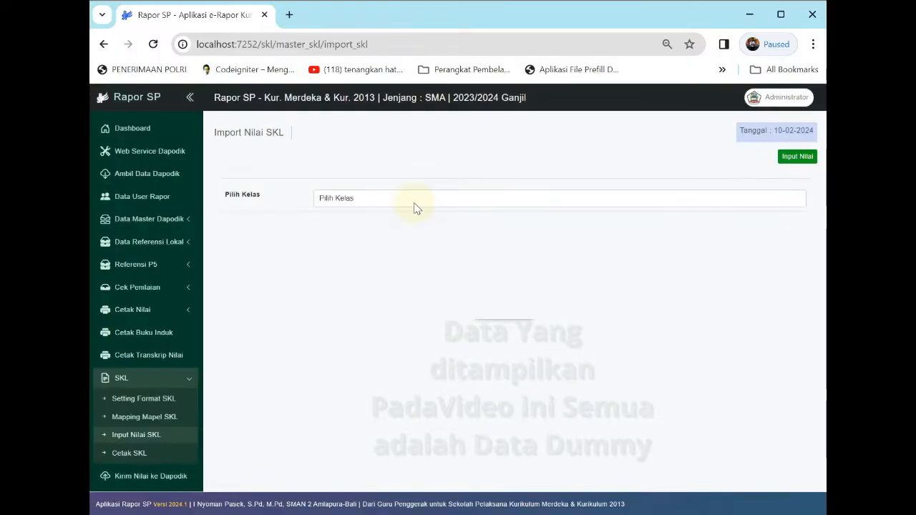
pyautogui.click(414, 203)
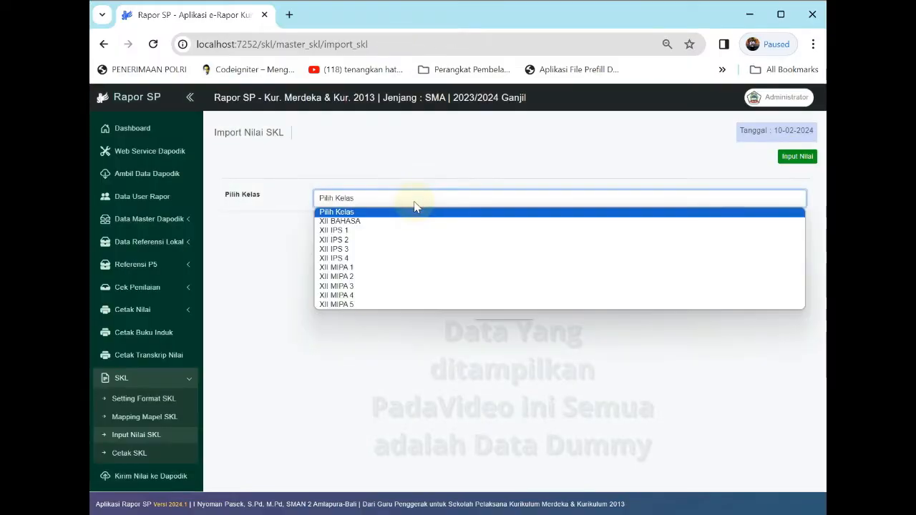
pyautogui.click(407, 241)
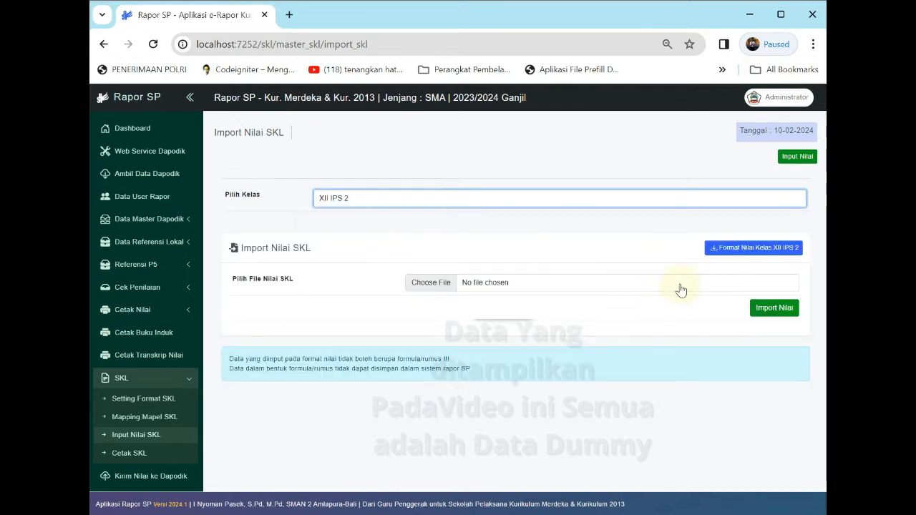
# Download the XII IPS 2 grade format to the Desktop as NIL_SKL_20231_ XII IPS 2 .xlsx and open it in Excel
pyautogui.click(726, 249)
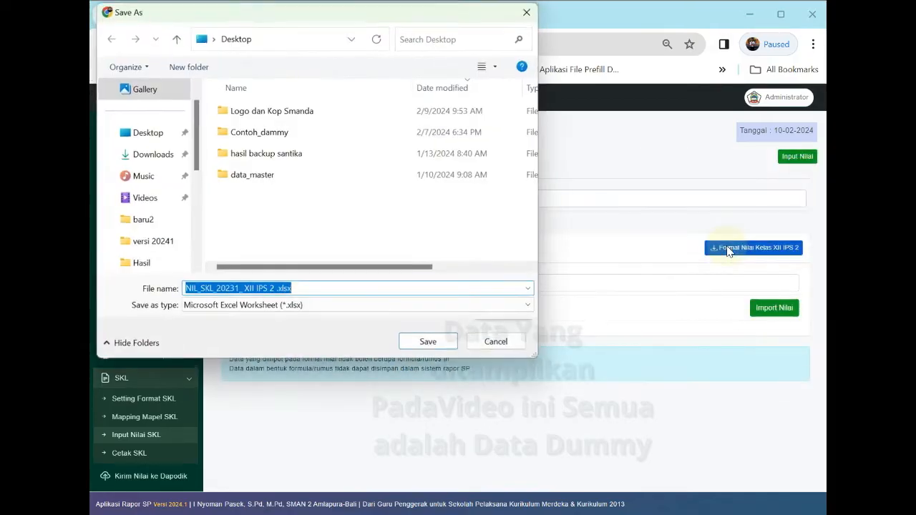
pyautogui.click(433, 344)
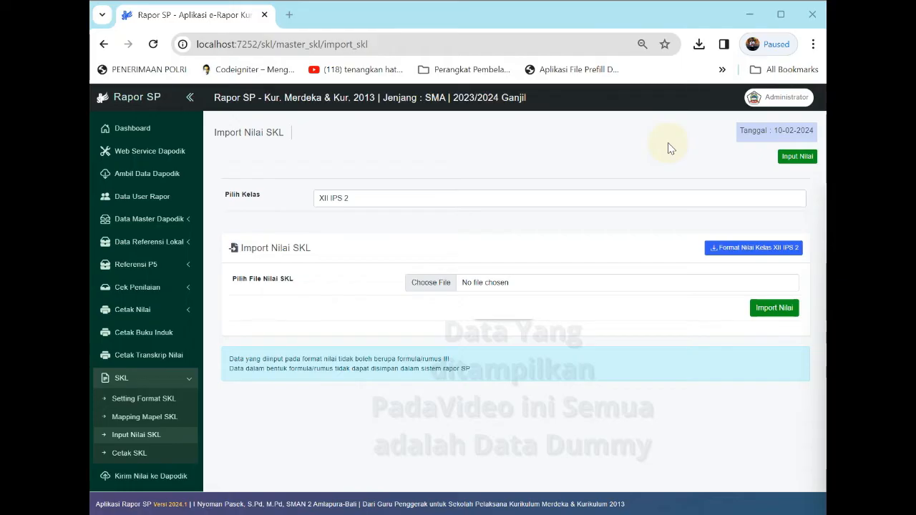
pyautogui.click(699, 44)
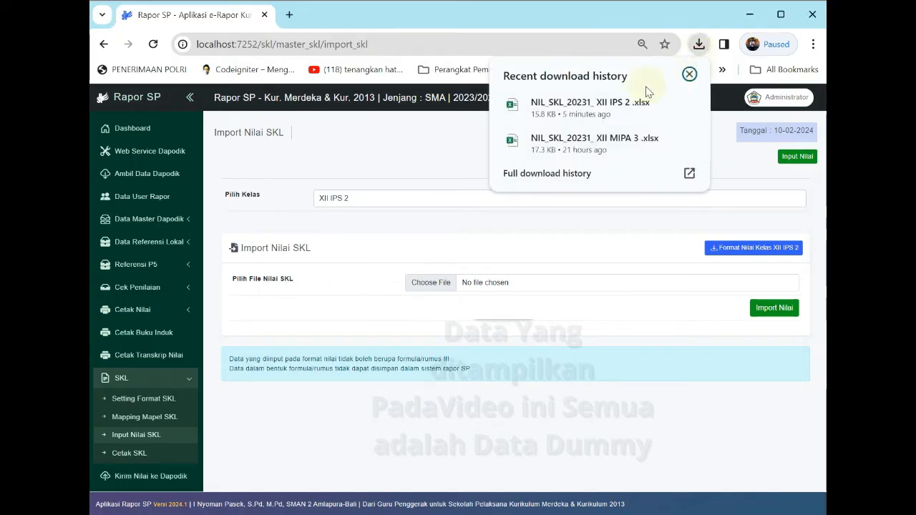
pyautogui.click(596, 115)
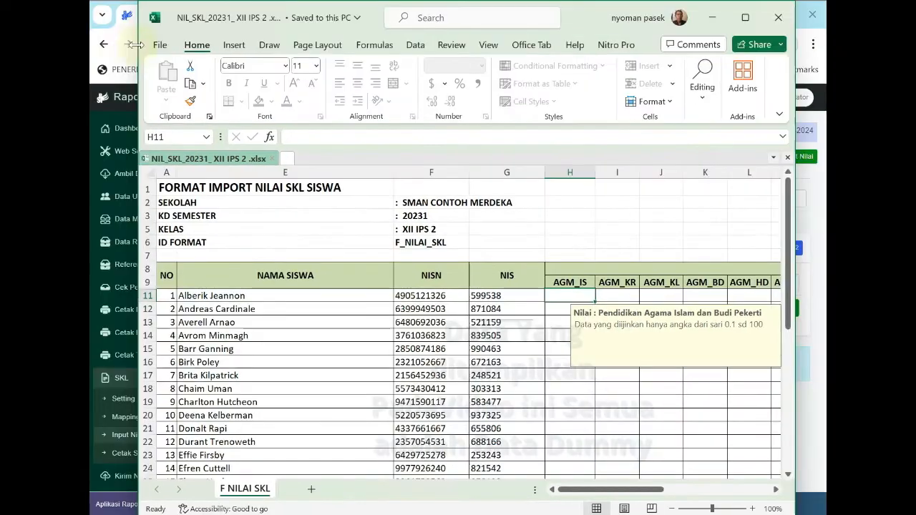
pyautogui.moveTo(136, 44); pyautogui.dragTo(93, 48)
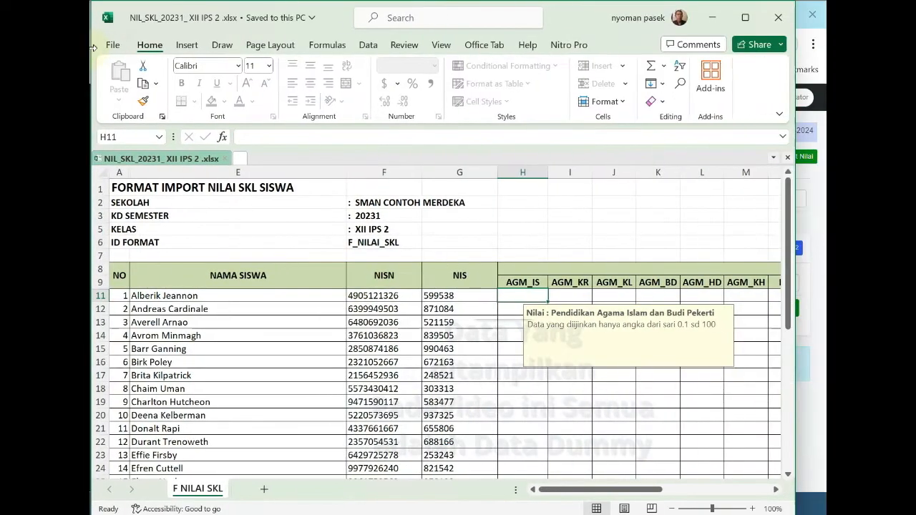
# Examine the subject code columns from AGM_IS to BS_IND, the student rows and the input notes on the religion grade cells
pyautogui.click(516, 284)
pyautogui.press('Right')
pyautogui.press('Right')
pyautogui.press('Right')
pyautogui.press('Right')
pyautogui.press('Right')
pyautogui.press('Right')
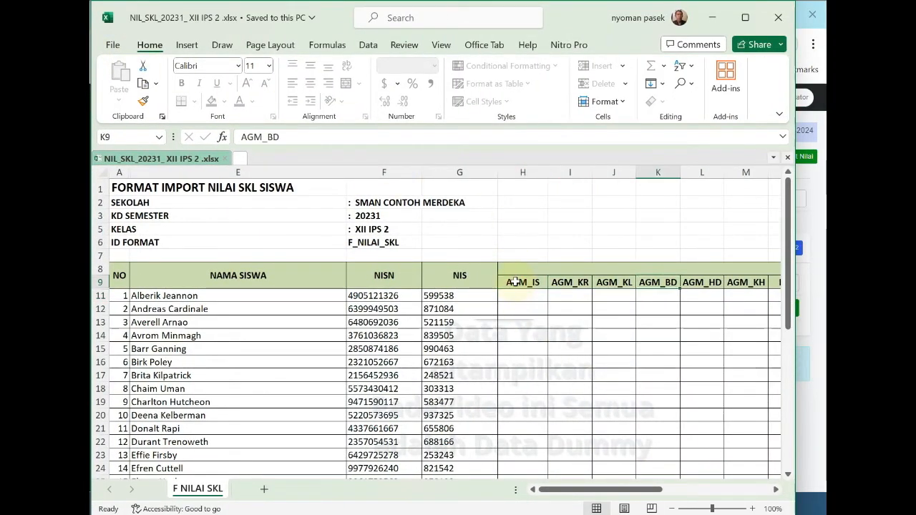
pyautogui.press('Right')
pyautogui.press('Right')
pyautogui.press('Right')
pyautogui.press('Right')
pyautogui.press('Right')
pyautogui.press('Right')
pyautogui.press('Right')
pyautogui.press('Right')
pyautogui.press('Right')
pyautogui.press('Right')
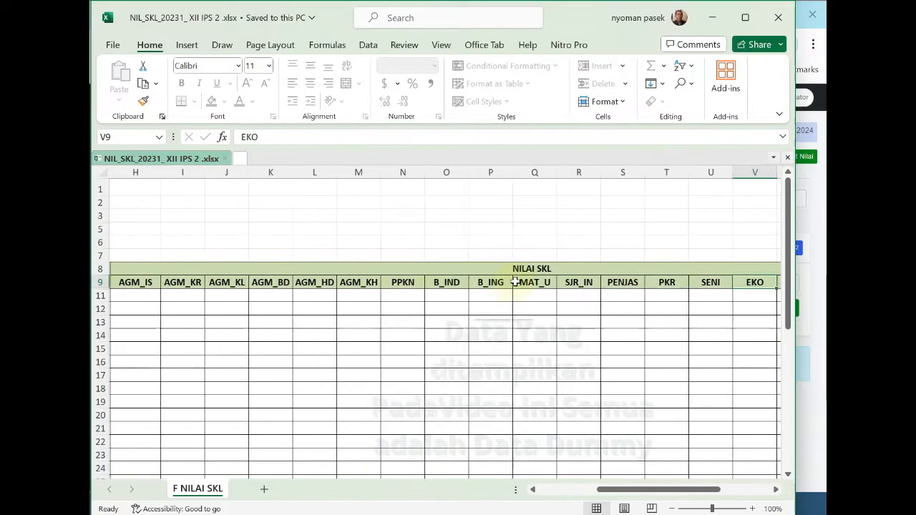
pyautogui.press('Right')
pyautogui.press('Right')
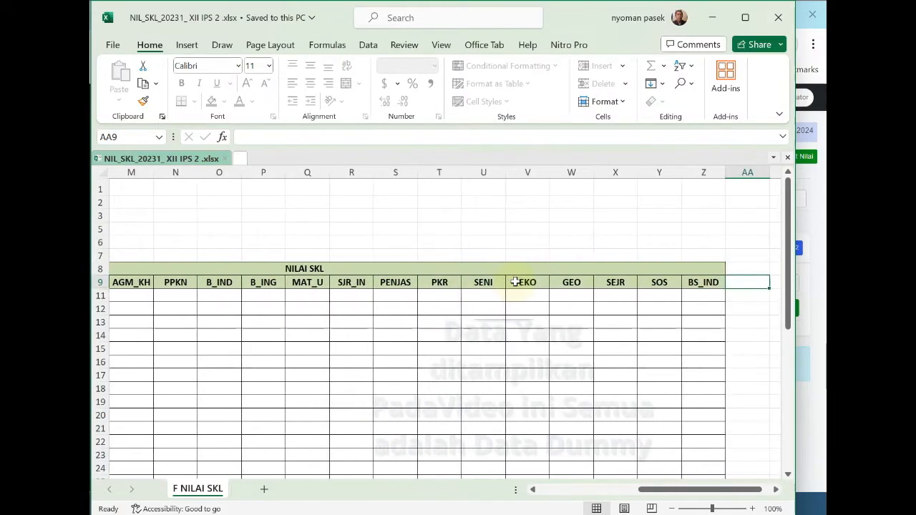
pyautogui.press('Left')
pyautogui.press('Left')
pyautogui.press('Left')
pyautogui.press('Left')
pyautogui.press('Left')
pyautogui.press('Left')
pyautogui.press('Left')
pyautogui.press('Left')
pyautogui.press('Left')
pyautogui.press('Left')
pyautogui.press('Left')
pyautogui.press('Left')
pyautogui.press('Left')
pyautogui.press('Left')
pyautogui.press('Left')
pyautogui.press('Left')
pyautogui.press('Left')
pyautogui.press('Left')
pyautogui.press('Left')
pyautogui.press('Left')
pyautogui.press('Left')
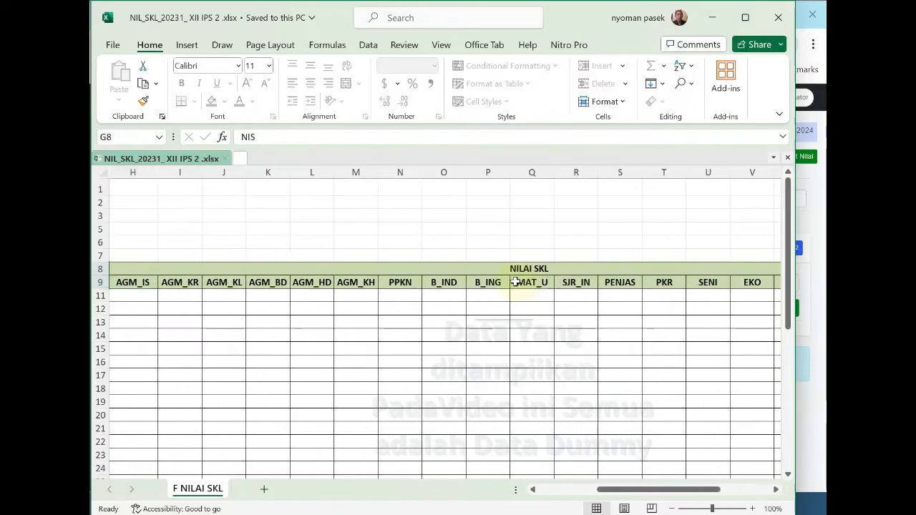
pyautogui.press('Left')
pyautogui.press('Right')
pyautogui.press('Right')
pyautogui.press('Right')
pyautogui.press('Right')
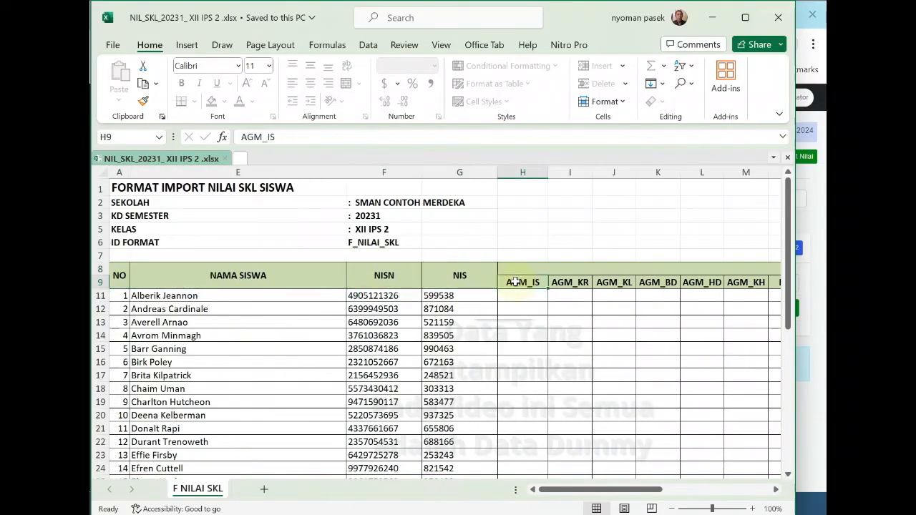
pyautogui.scroll(-5, 528, 313)
pyautogui.scroll(5, 544, 307)
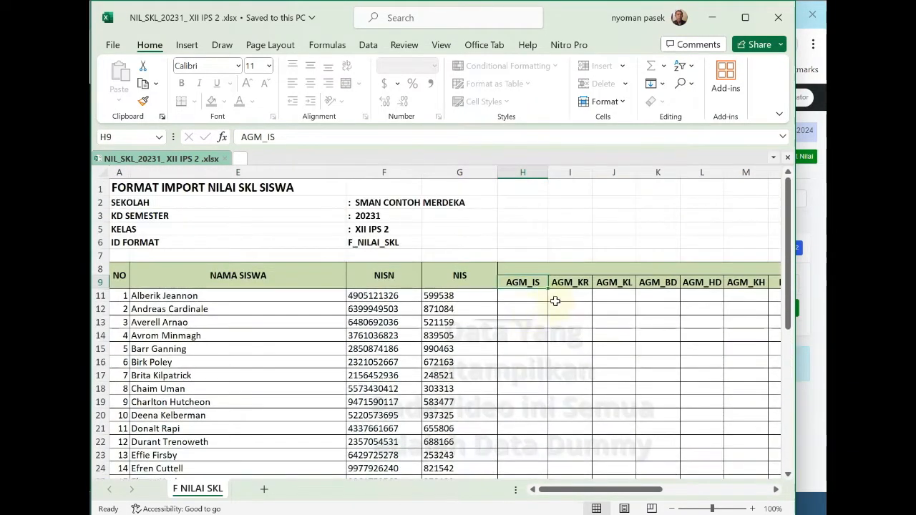
pyautogui.click(571, 296)
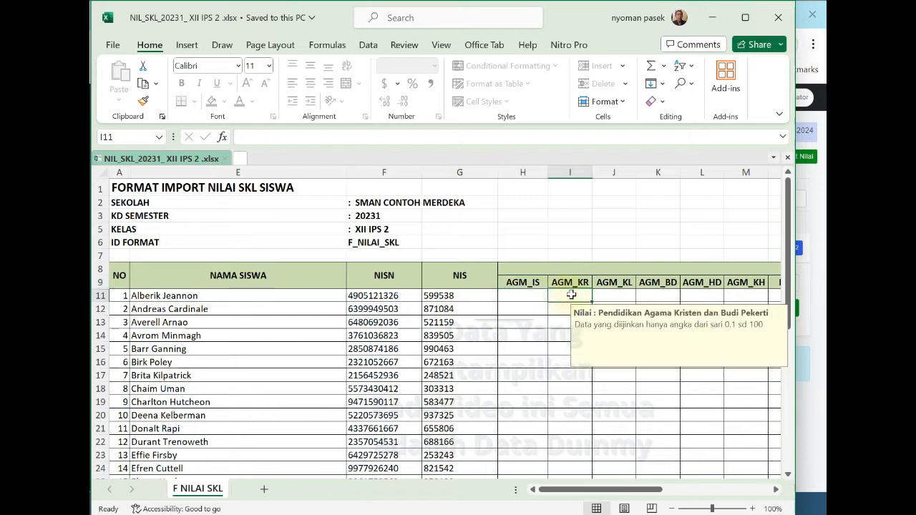
pyautogui.click(603, 295)
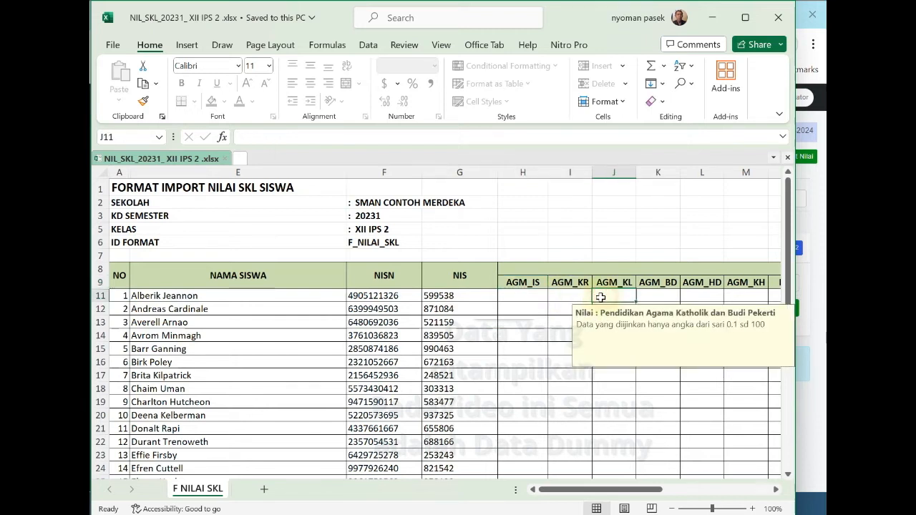
pyautogui.click(651, 298)
# Enter 90, 98, 89, 98 and 90 as the AGM_HD grades of students 1 to 5
pyautogui.click(714, 298)
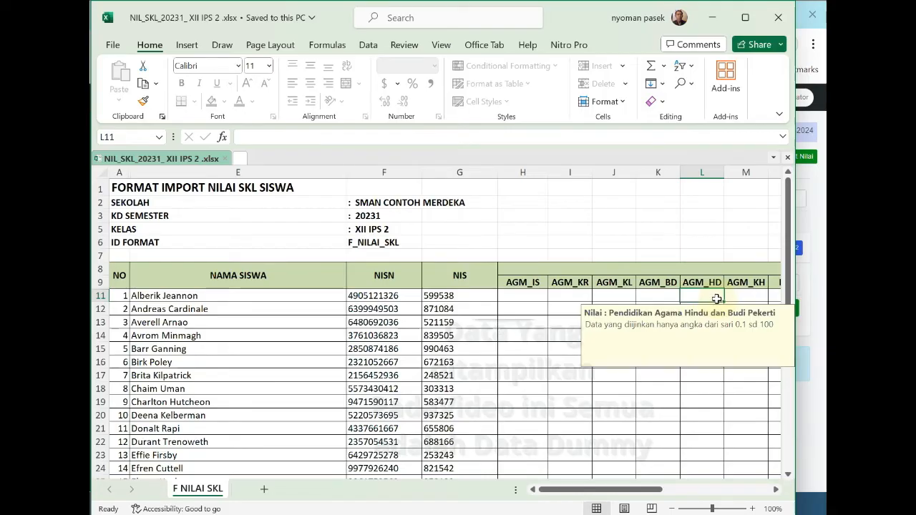
pyautogui.write('90')
pyautogui.press('Return')
pyautogui.write('98')
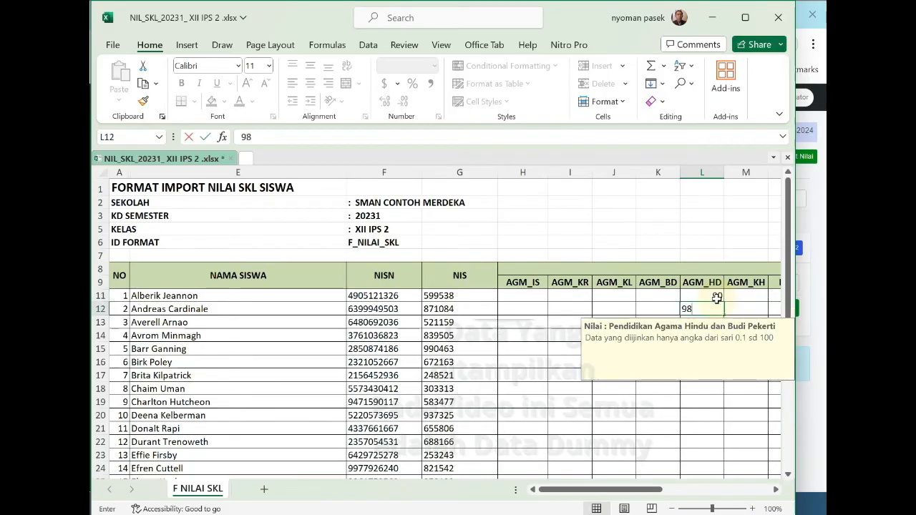
pyautogui.press('Return')
pyautogui.write('89')
pyautogui.press('Return')
pyautogui.write('98')
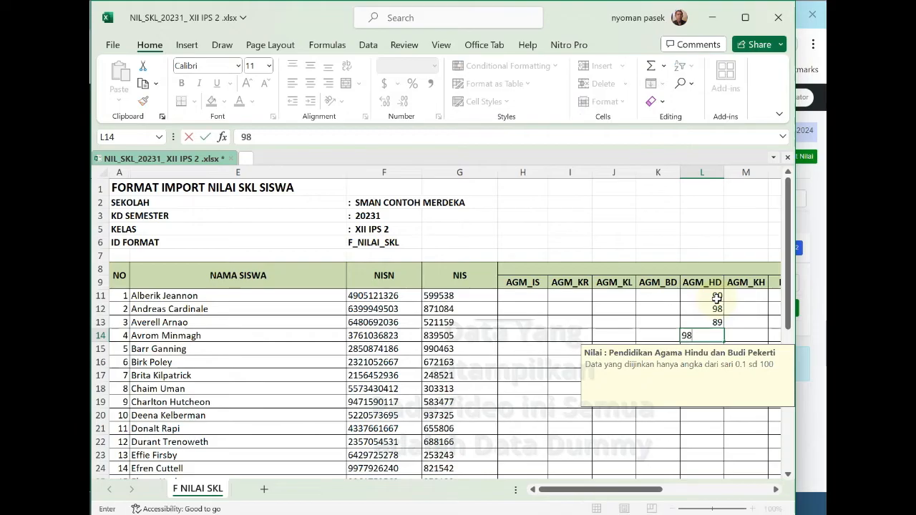
pyautogui.press('Return')
pyautogui.write('90')
pyautogui.press('Return')
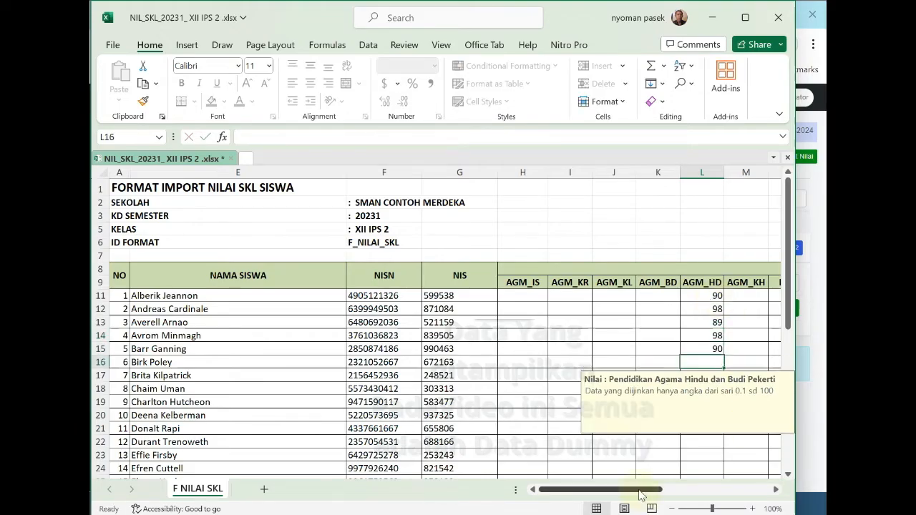
# Review the filled-in grades across all subject columns and student rows, checking the first student's religion grade cells
pyautogui.moveTo(613, 489); pyautogui.dragTo(676, 489)
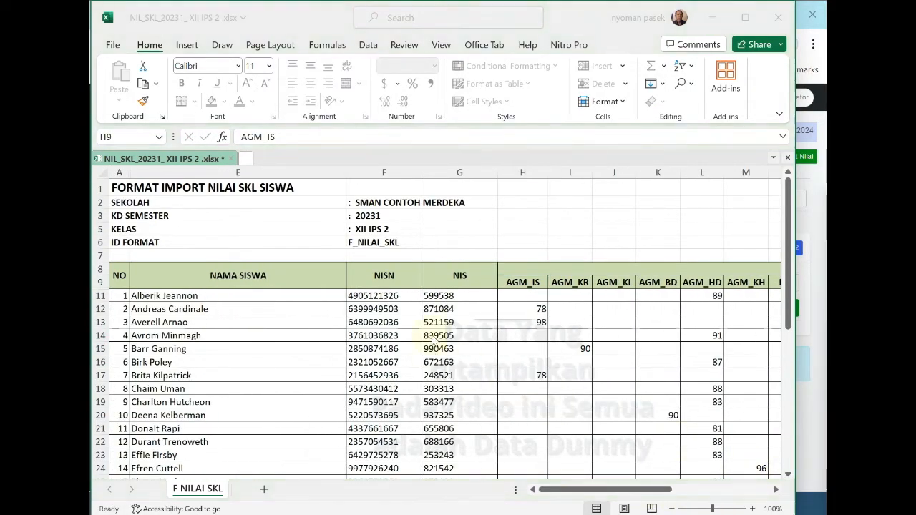
pyautogui.scroll(-7, 570, 492)
pyautogui.scroll(7, 570, 492)
pyautogui.moveTo(570, 492); pyautogui.dragTo(508, 454)
pyautogui.scroll(-2, 637, 328)
pyautogui.scroll(-4, 637, 328)
pyautogui.scroll(6, 637, 327)
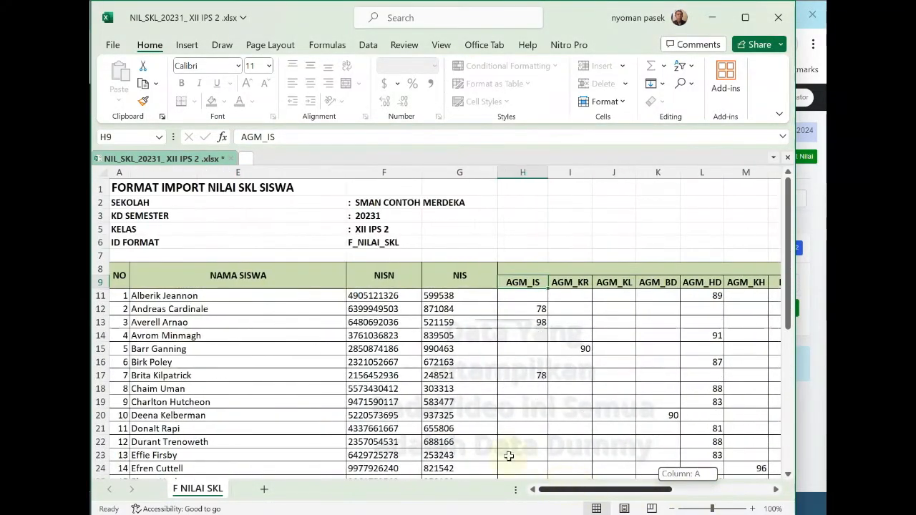
pyautogui.scroll(-6, 393, 303)
pyautogui.scroll(5, 687, 281)
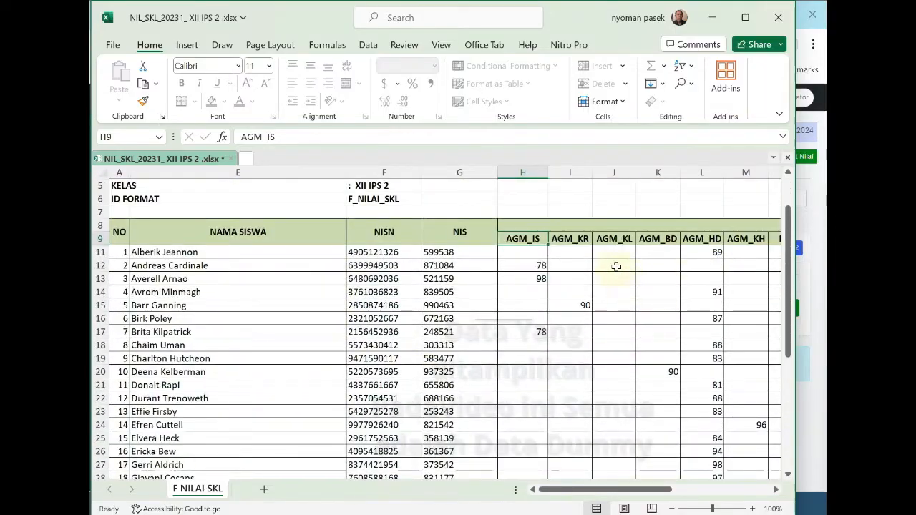
pyautogui.click(568, 251)
pyautogui.click(706, 252)
pyautogui.moveTo(604, 491); pyautogui.dragTo(536, 496)
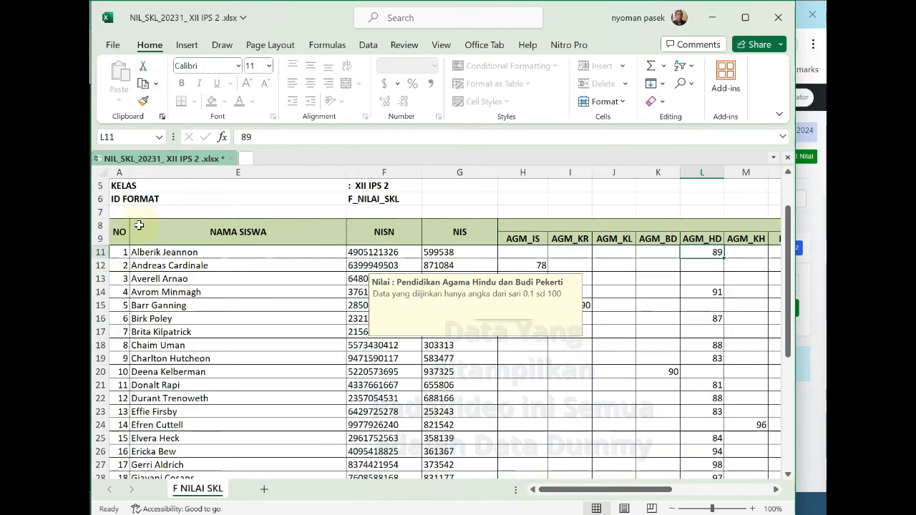
# Save the XII IPS 2 grade workbook and close Excel to return to the Import Nilai SKL page
pyautogui.click(113, 45)
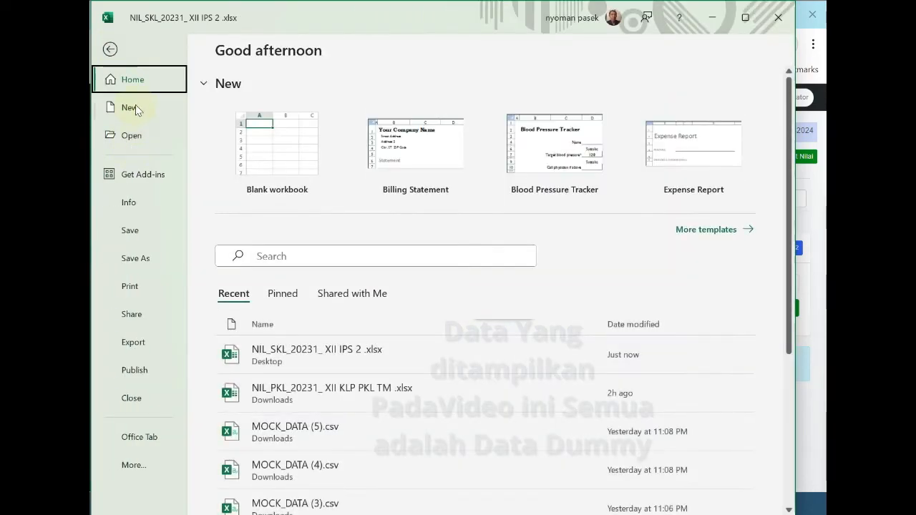
pyautogui.click(131, 230)
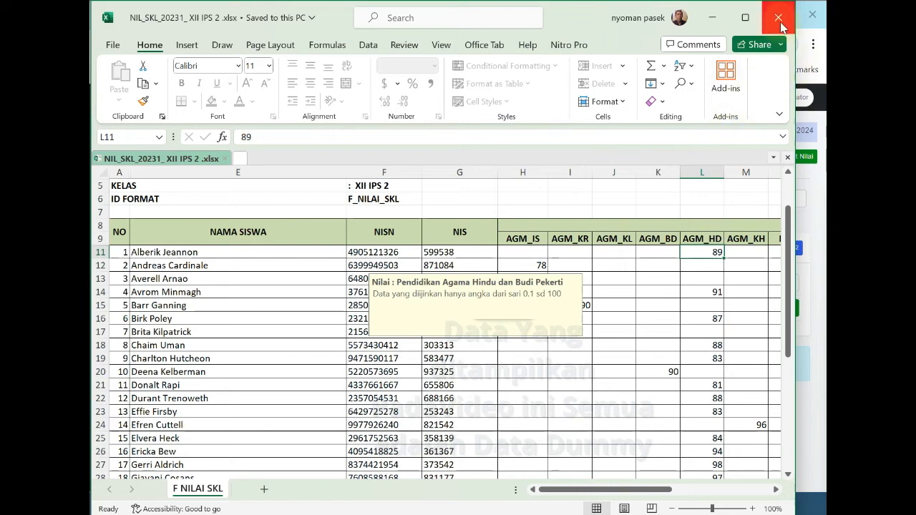
pyautogui.click(778, 18)
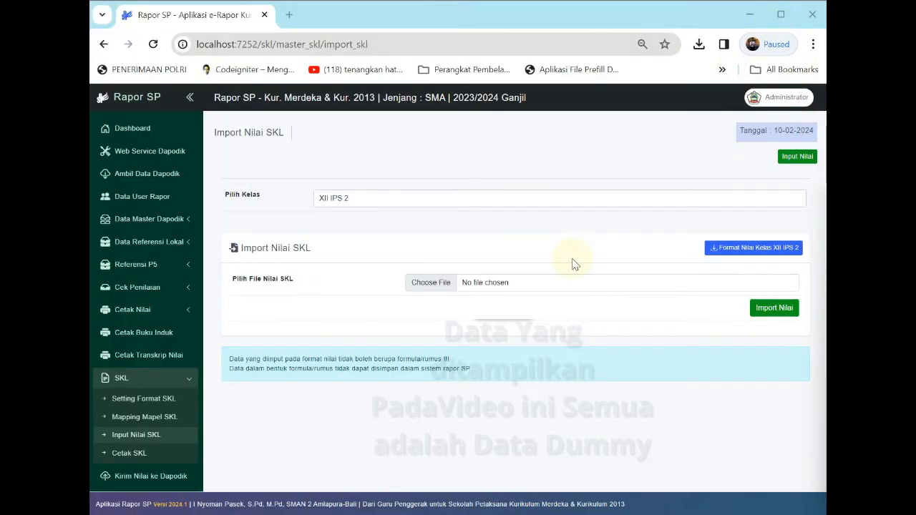
# Reopen the Import Nilai SKL page from Input Nilai SKL and choose class XII IPS 1
pyautogui.click(164, 378)
pyautogui.click(165, 380)
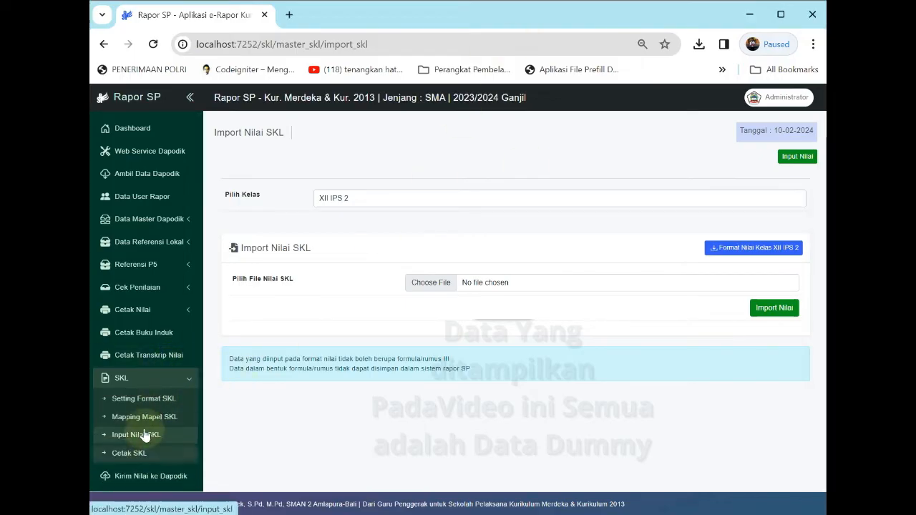
pyautogui.click(146, 435)
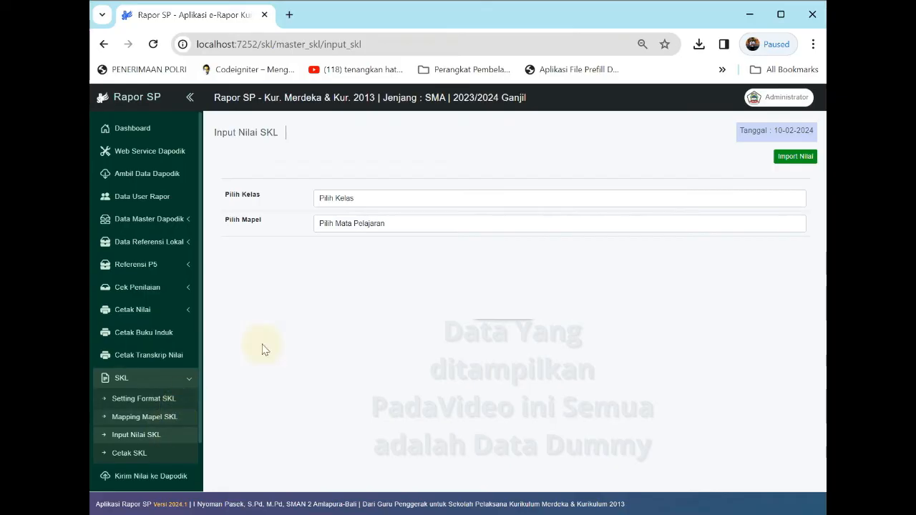
pyautogui.click(786, 159)
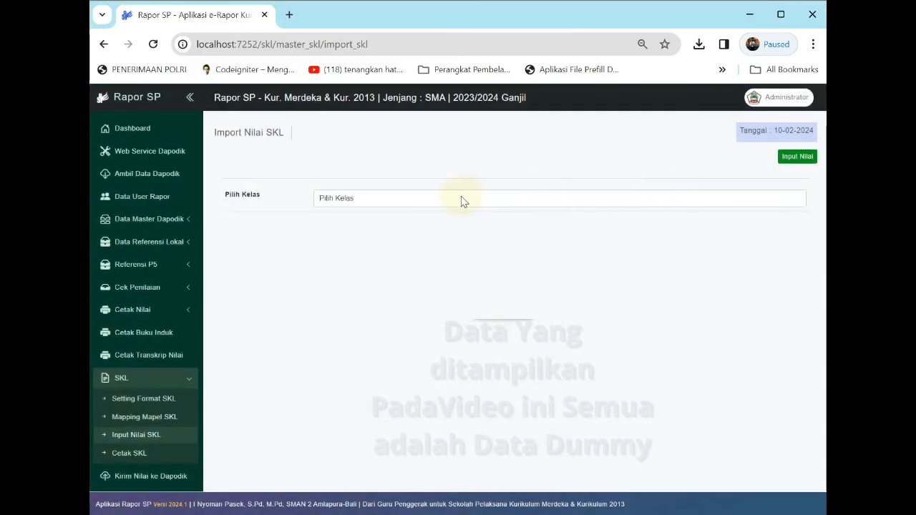
pyautogui.click(461, 199)
pyautogui.click(420, 231)
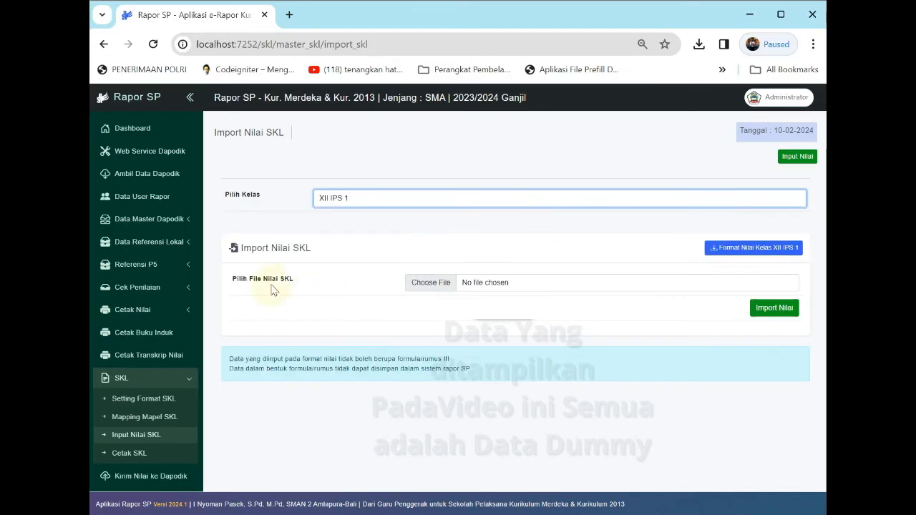
# Choose the grade file NIL_SKL_20231_ XII IPS 2 .xlsx from the Desktop and import its grades
pyautogui.click(491, 284)
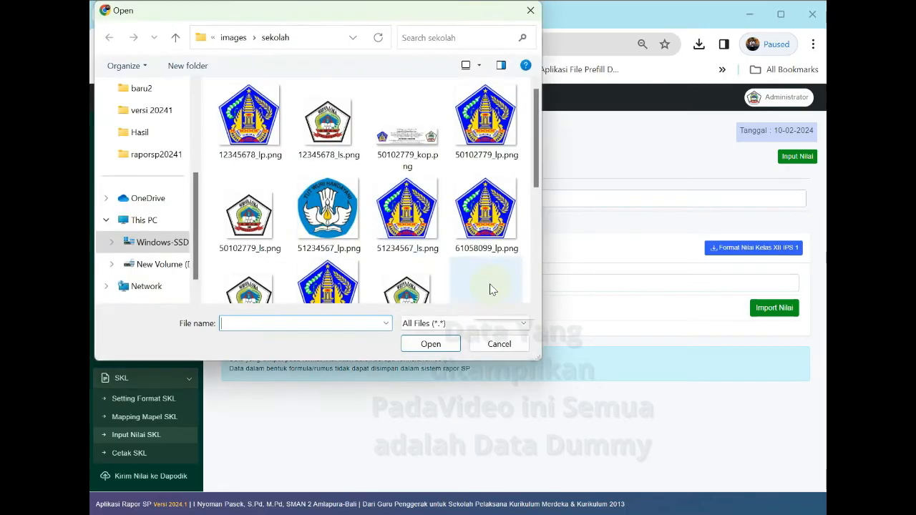
pyautogui.click(148, 221)
pyautogui.scroll(2, 182, 161)
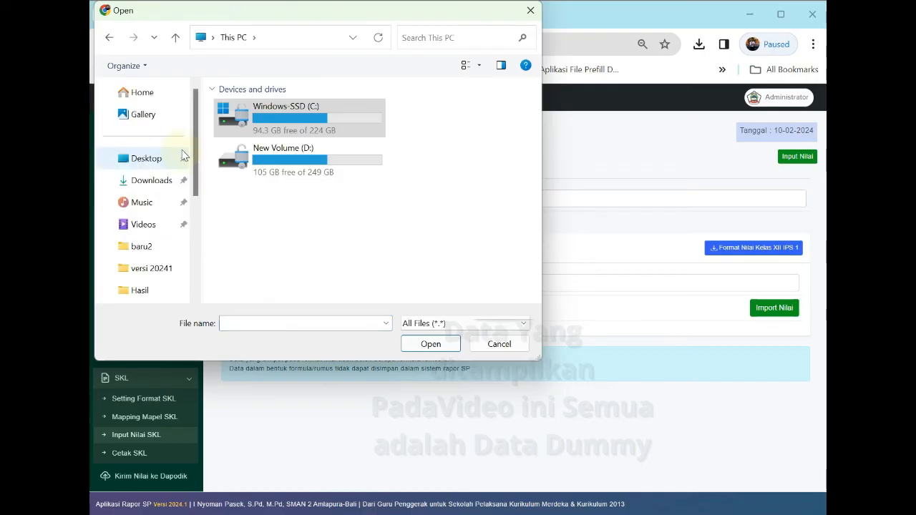
pyautogui.click(173, 161)
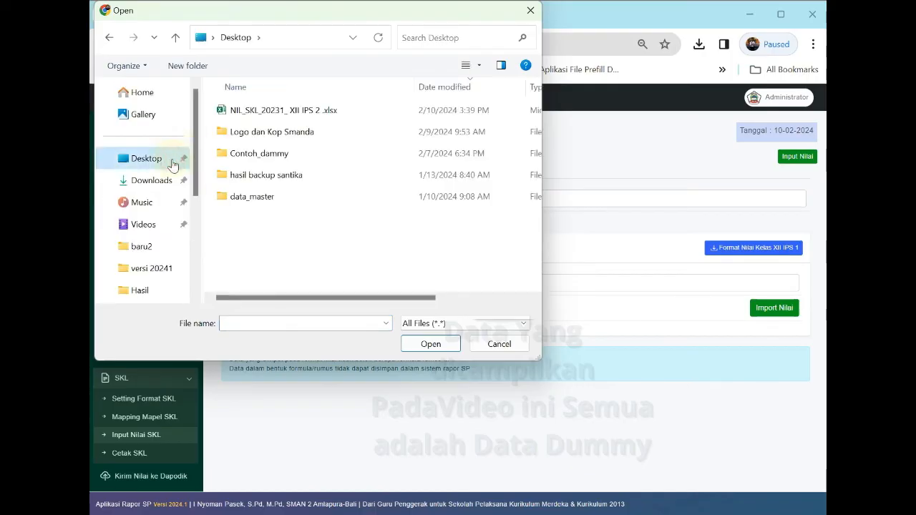
pyautogui.click(272, 110)
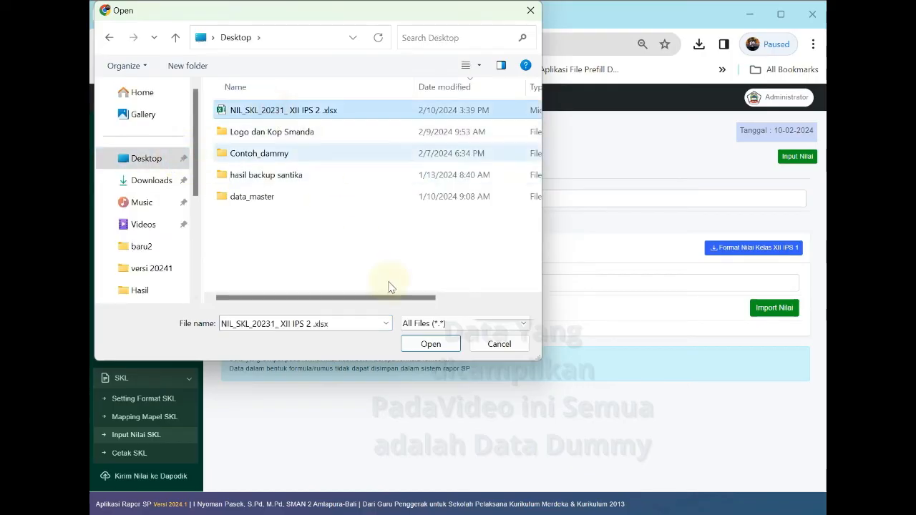
pyautogui.click(434, 344)
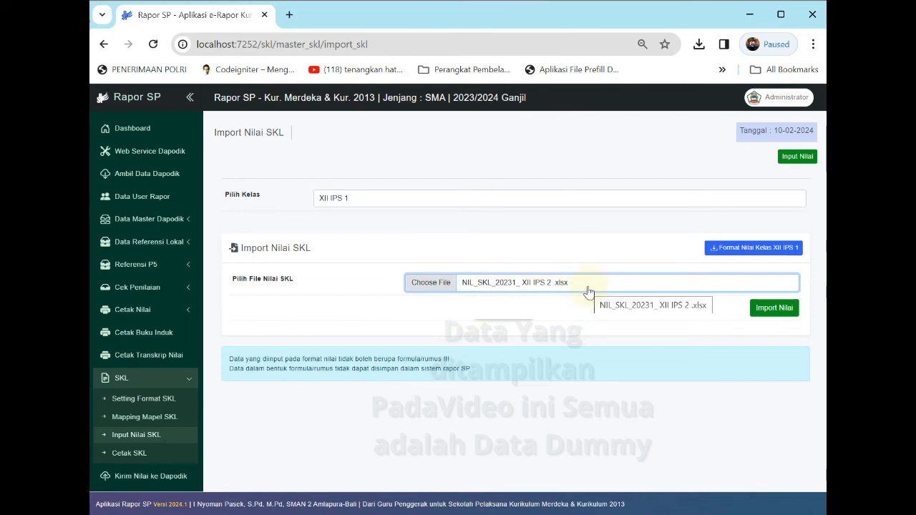
pyautogui.click(778, 312)
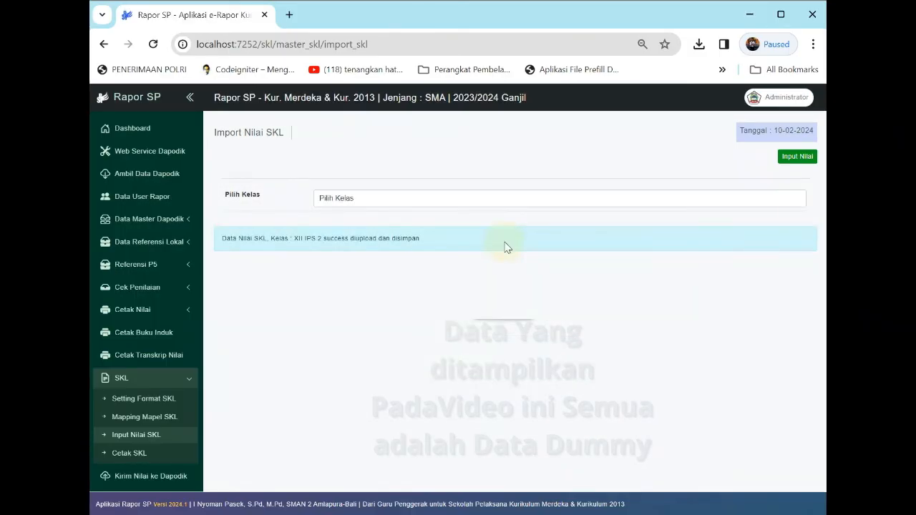
# Choose class XII IPS 2 and import the grades from NIL_SKL_20231_ XII IPS 2 .xlsx again
pyautogui.click(466, 202)
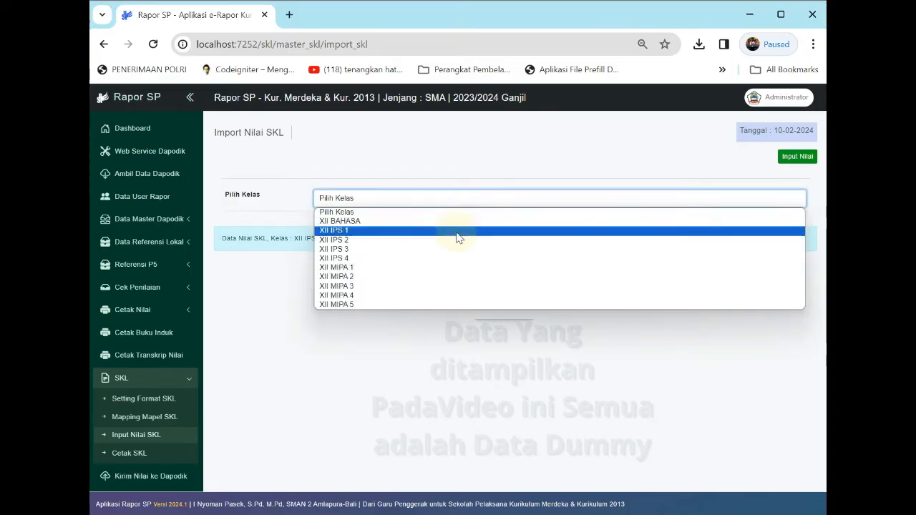
pyautogui.click(461, 241)
pyautogui.click(732, 314)
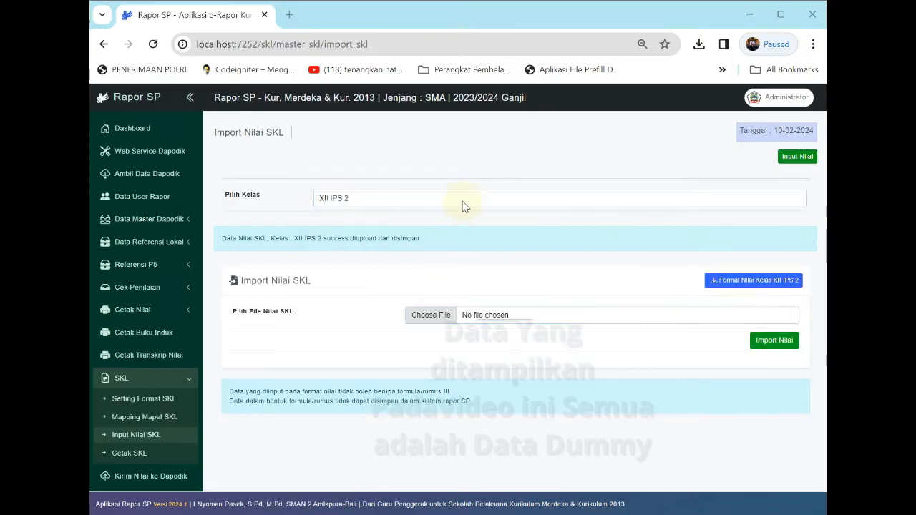
pyautogui.click(300, 116)
pyautogui.doubleClick(300, 116)
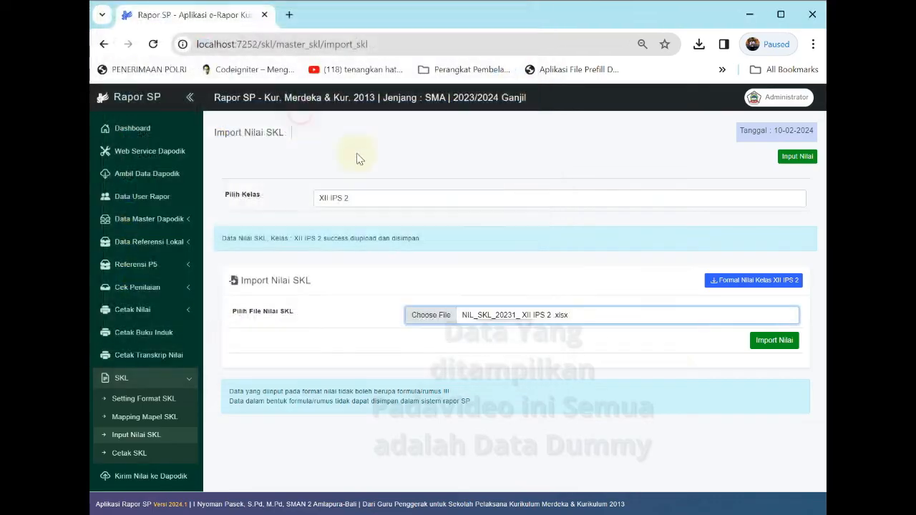
pyautogui.click(769, 344)
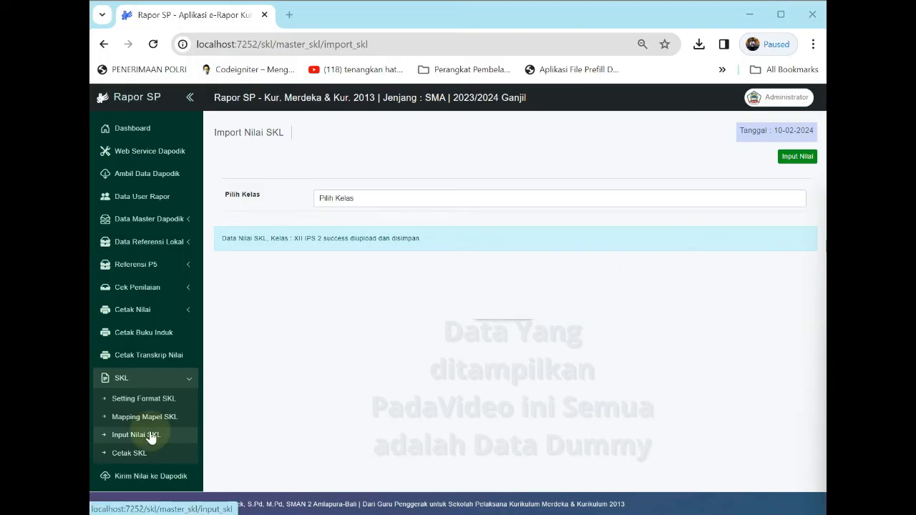
# Go to the Cetak SKL page, try A4 as the paper size, and set it back to F4 (Folio)
pyautogui.click(165, 381)
pyautogui.click(167, 380)
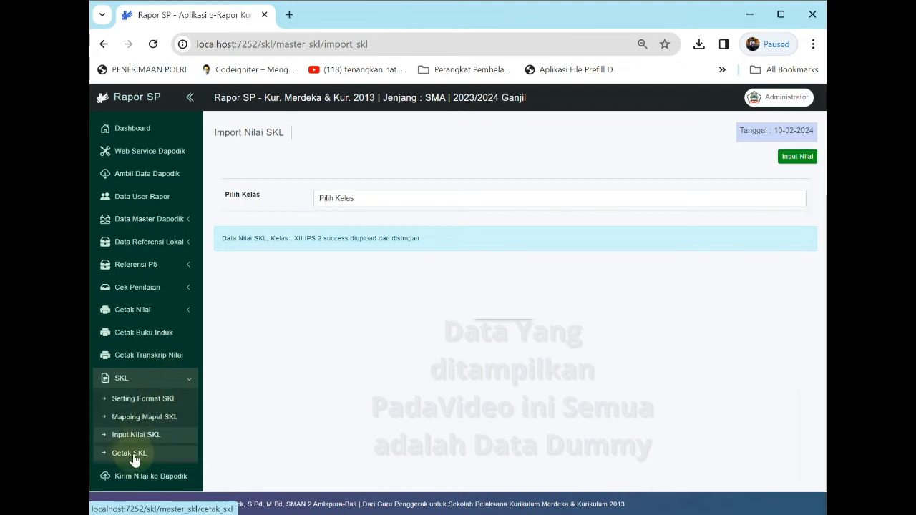
pyautogui.click(132, 458)
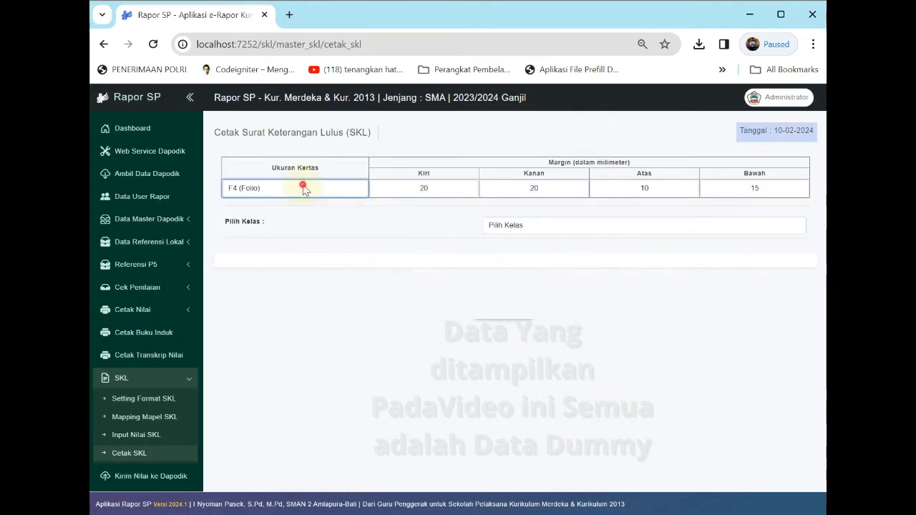
pyautogui.click(310, 189)
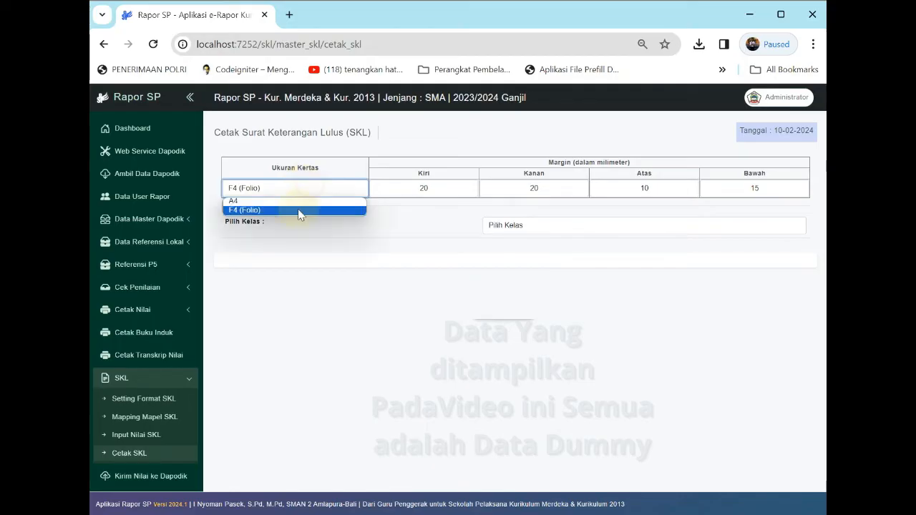
pyautogui.click(301, 201)
pyautogui.click(319, 189)
pyautogui.click(303, 210)
# Set the bottom print margin to 10 mm, checking the left, right and top margin fields
pyautogui.click(454, 188)
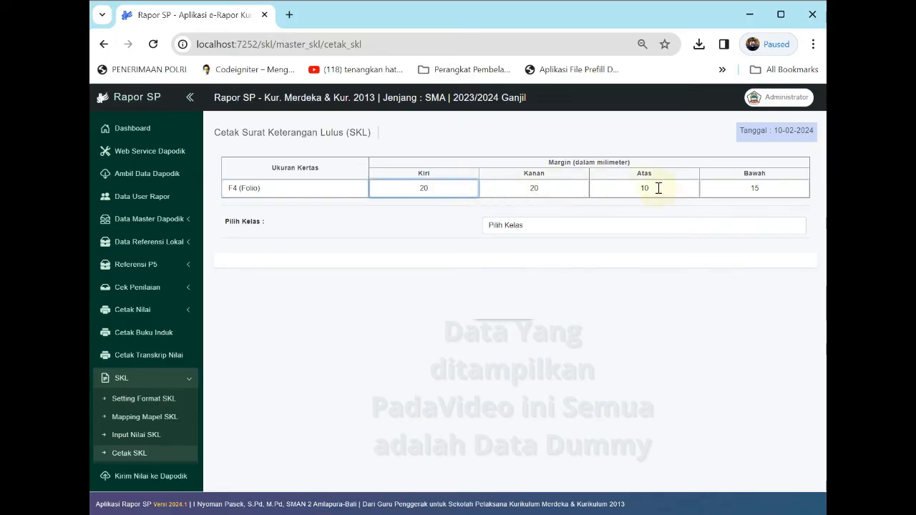
pyautogui.moveTo(756, 186); pyautogui.dragTo(774, 186)
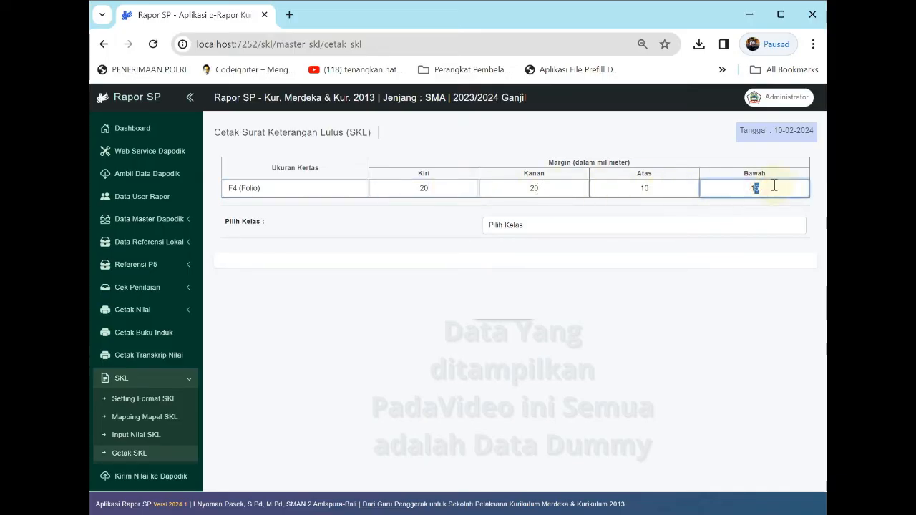
pyautogui.click(545, 187)
pyautogui.click(440, 188)
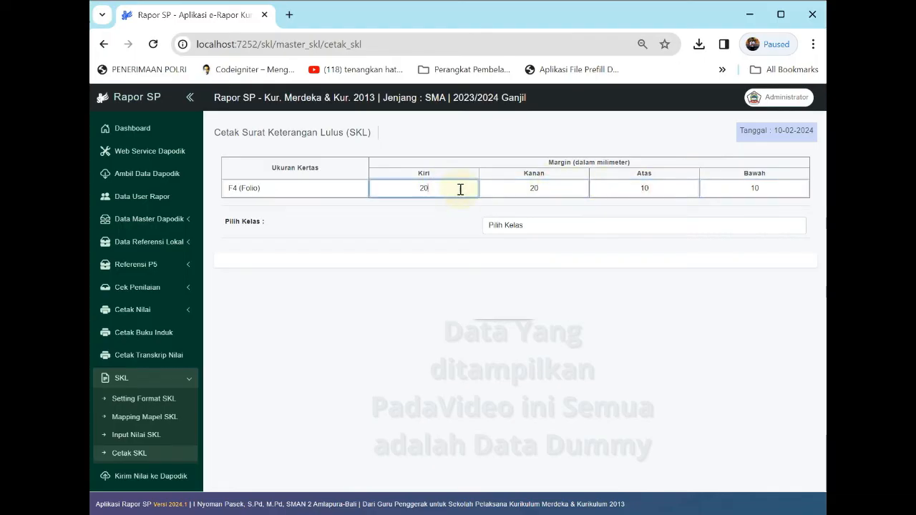
pyautogui.click(530, 187)
pyautogui.click(646, 188)
pyautogui.click(754, 188)
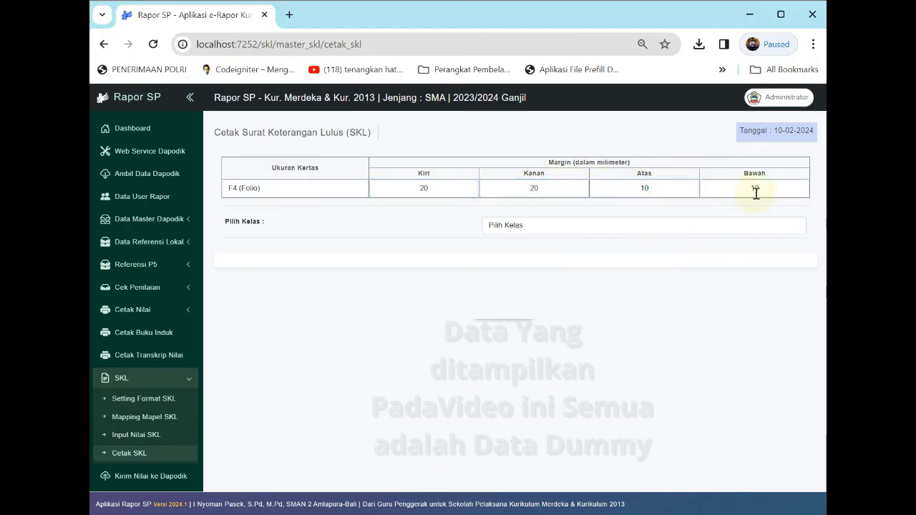
# Select class XII IPS 2 instead of XII IPS 1, generate its SKL files, and look over the list of student files
pyautogui.click(549, 229)
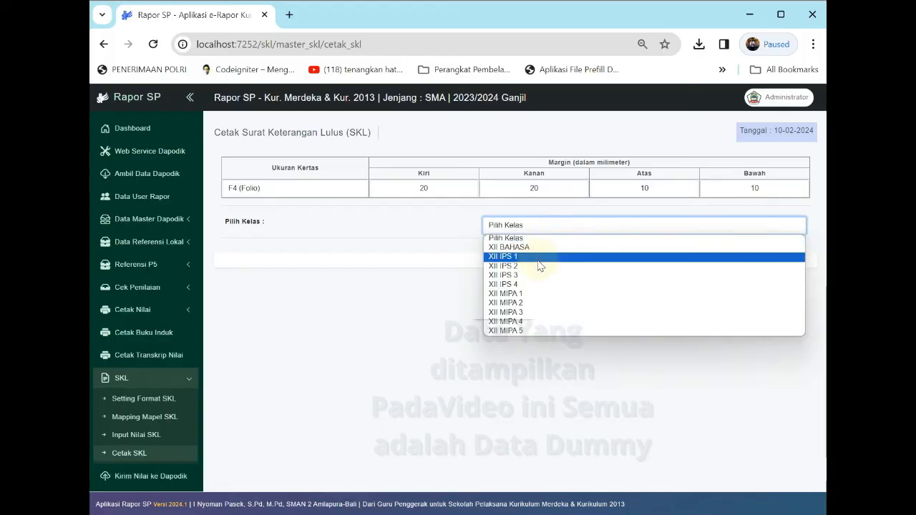
pyautogui.click(540, 257)
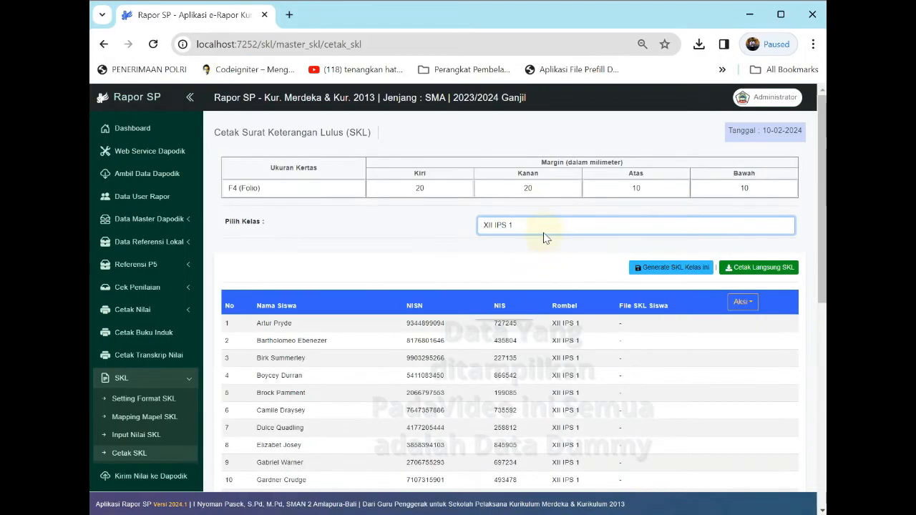
pyautogui.click(543, 228)
pyautogui.click(531, 264)
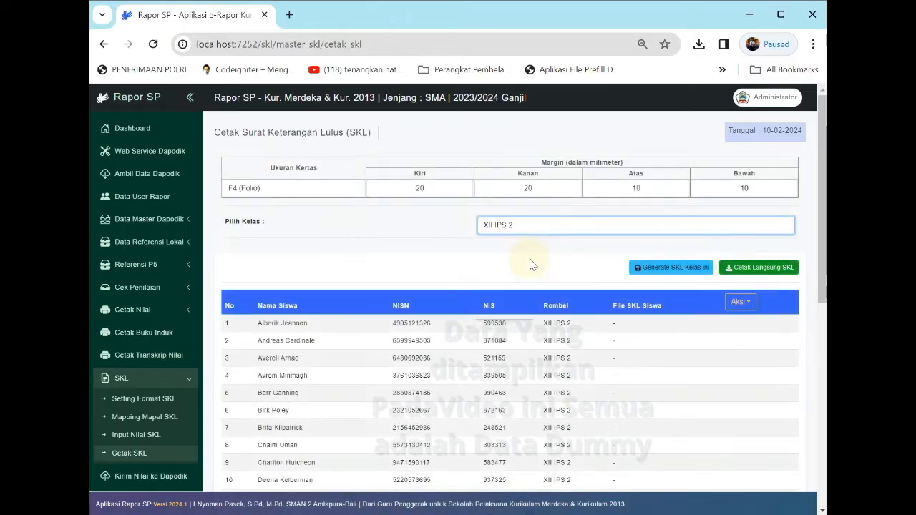
pyautogui.click(653, 268)
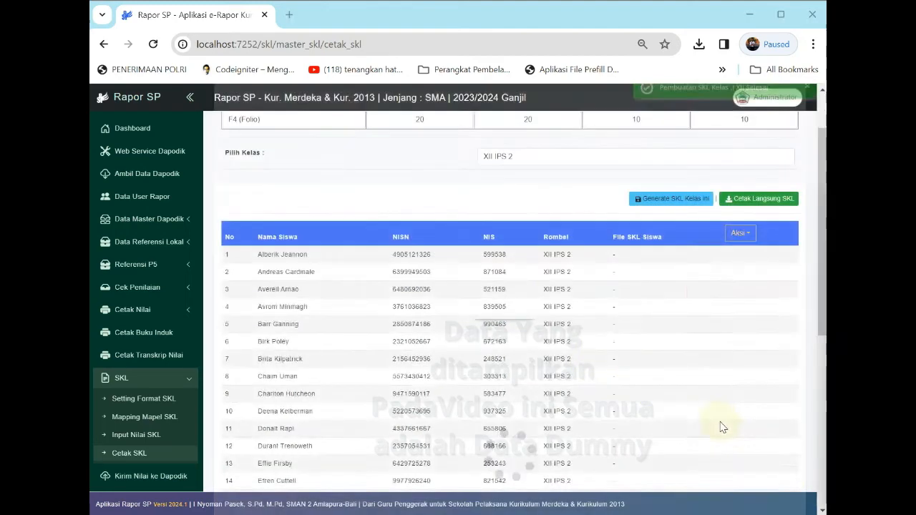
pyautogui.scroll(1, 643, 370)
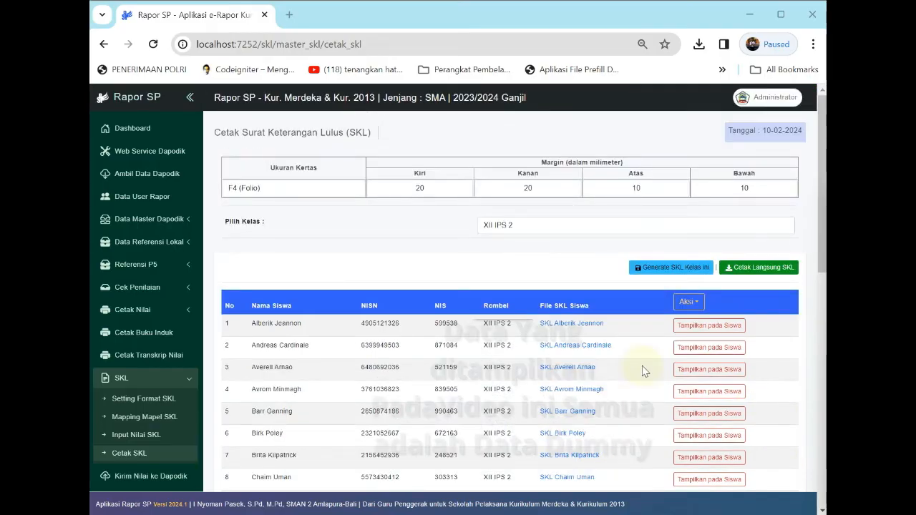
pyautogui.scroll(-2, 586, 342)
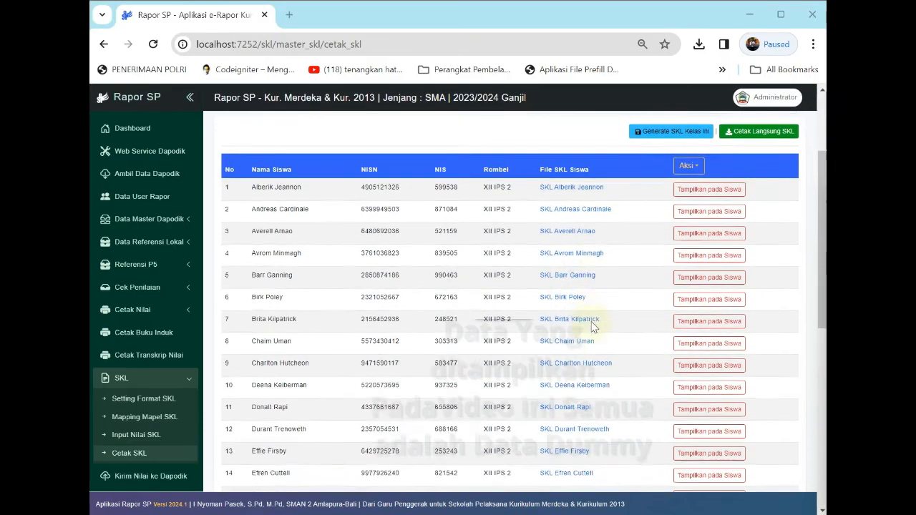
pyautogui.scroll(2, 590, 325)
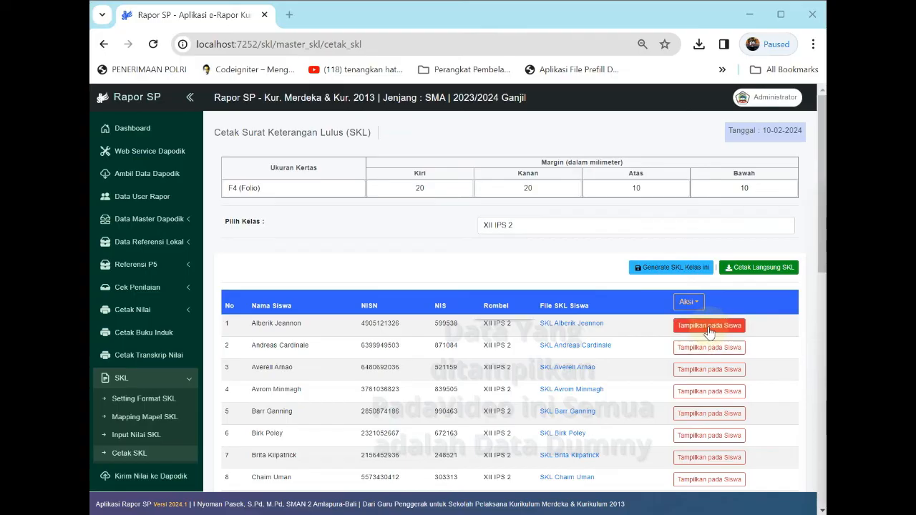
# Toggle the first student's SKL visibility on and off, and show the second and third students their SKL
pyautogui.scroll(-1, 662, 340)
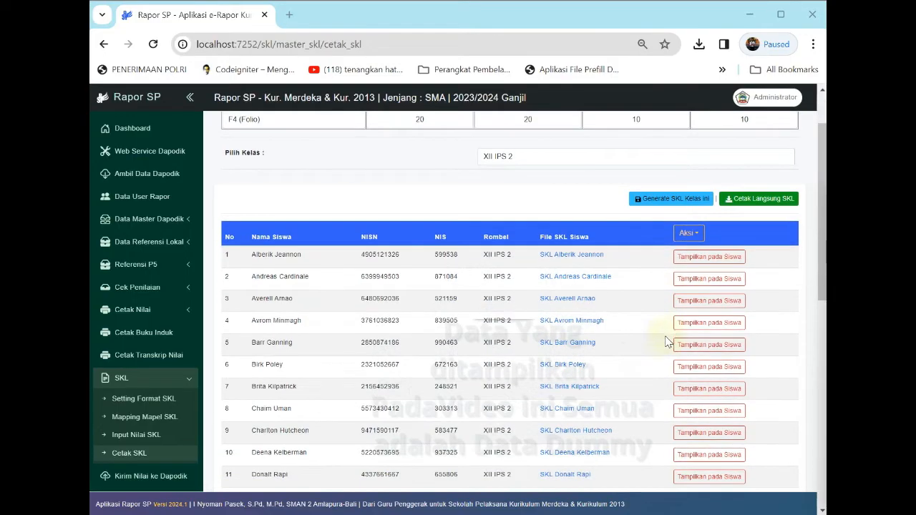
pyautogui.click(712, 259)
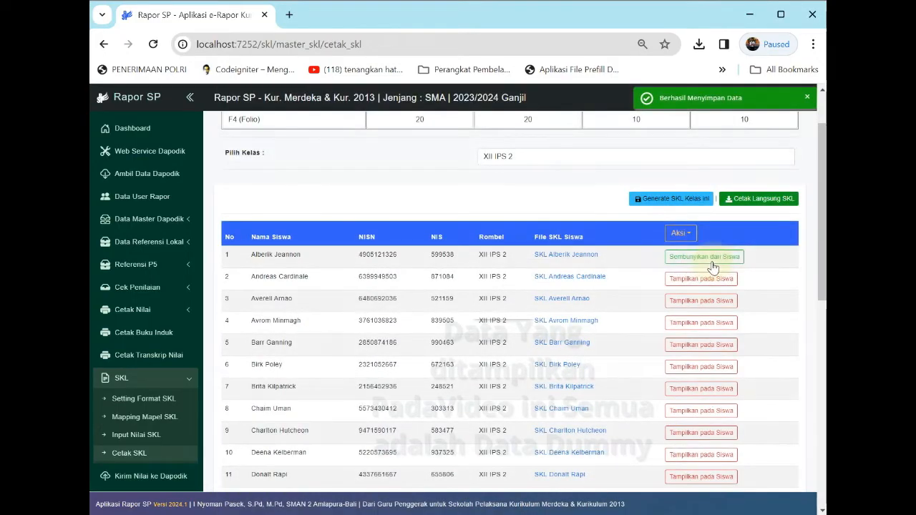
pyautogui.click(706, 279)
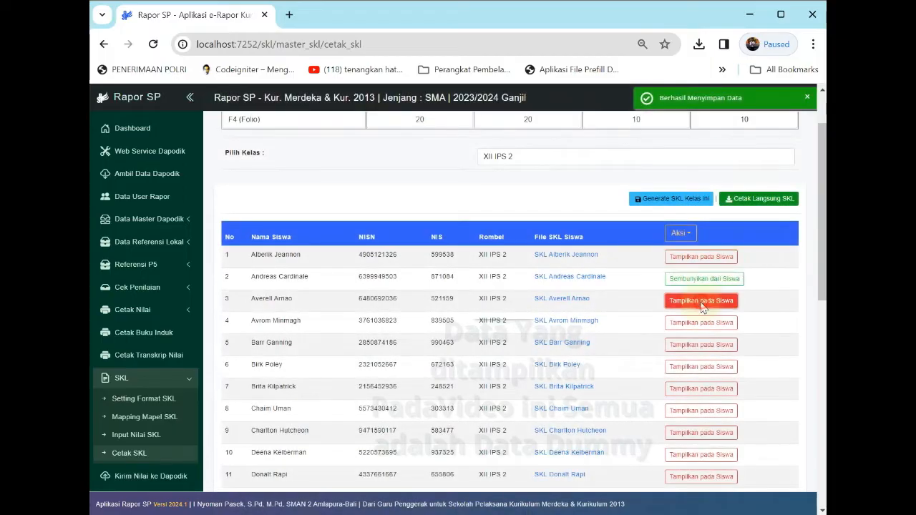
pyautogui.click(697, 300)
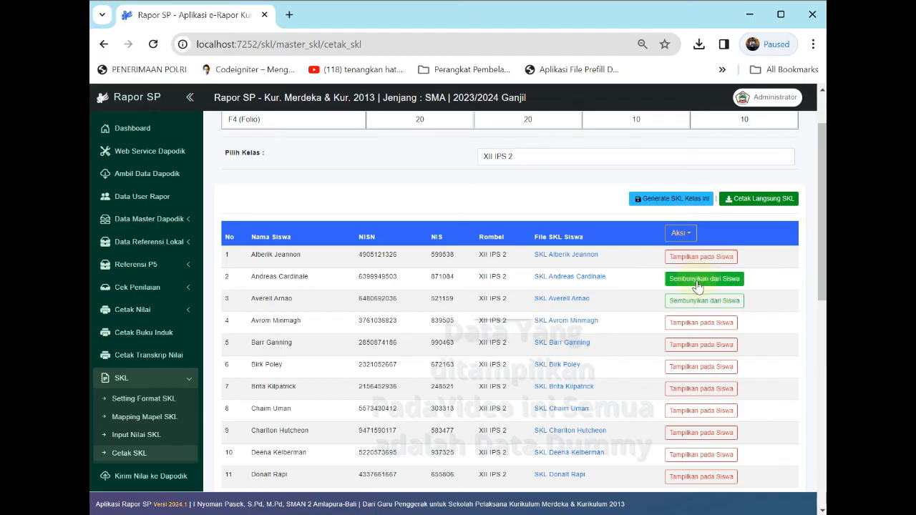
# Hide the second student's SKL, show the first student's SKL, and look over the display status of the class
pyautogui.click(698, 283)
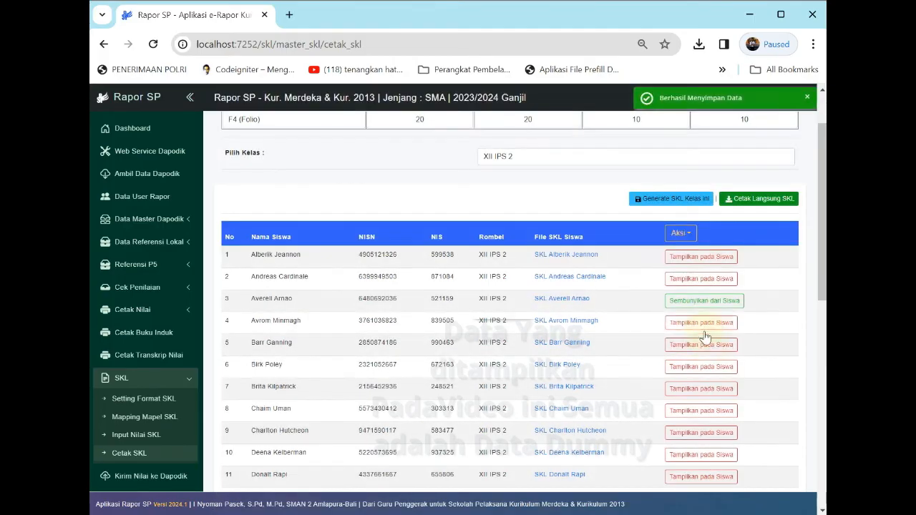
pyautogui.click(695, 262)
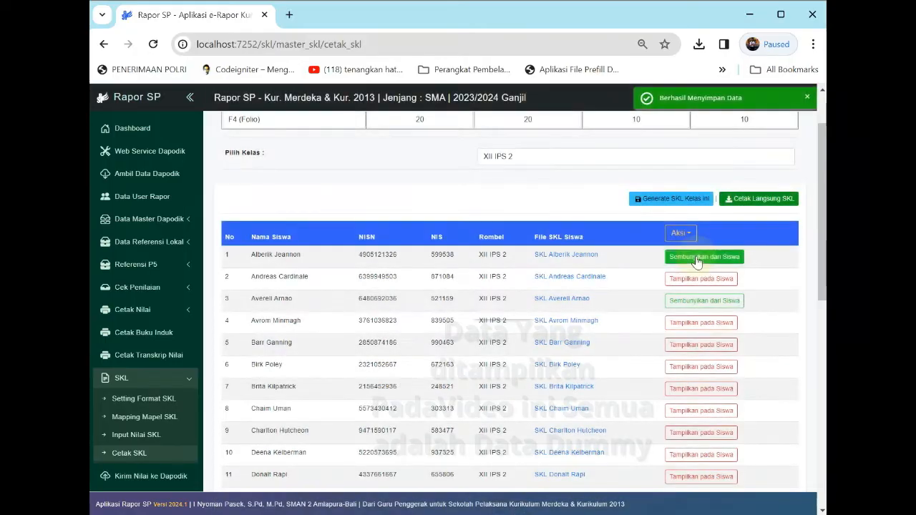
pyautogui.scroll(-1, 698, 308)
pyautogui.scroll(-2, 698, 308)
pyautogui.scroll(4, 646, 302)
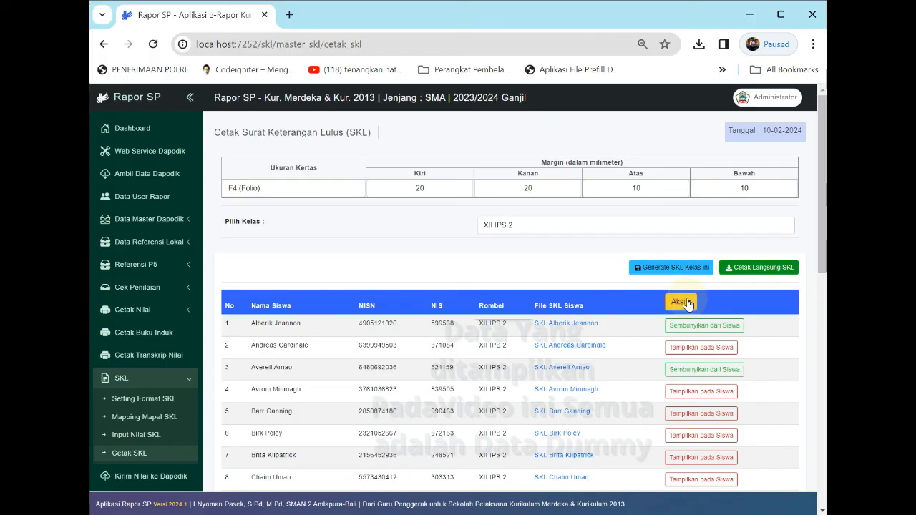
# Show the SKL to all students of class XII IPS 2 at once, and check the display status down the list
pyautogui.click(685, 303)
pyautogui.click(694, 326)
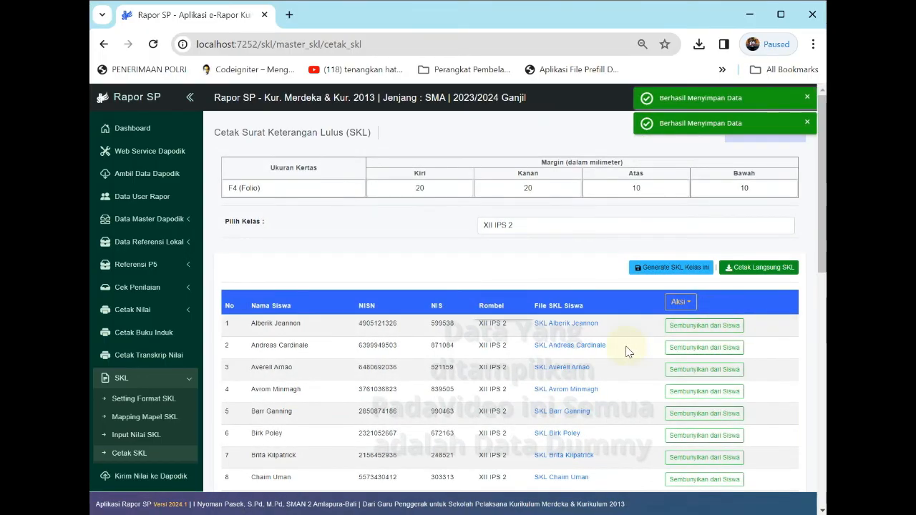
pyautogui.scroll(-1, 623, 347)
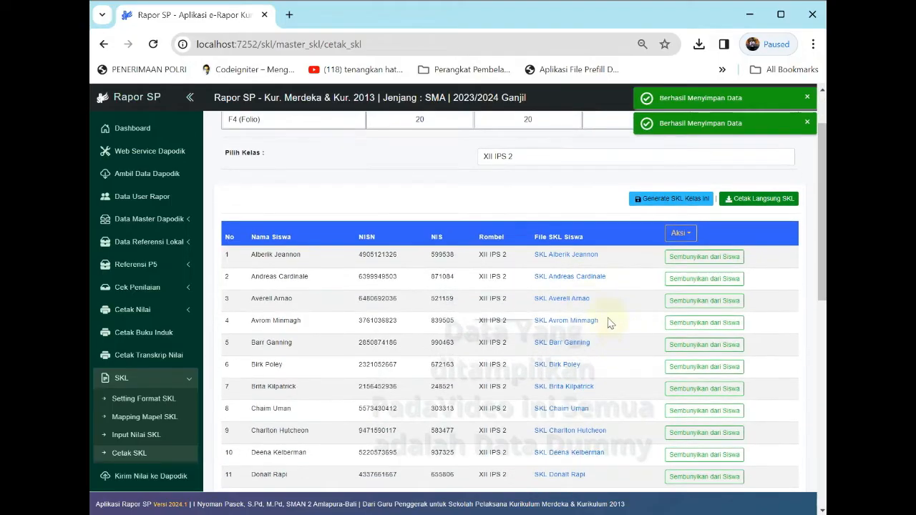
# Download the second student's SKL as a PDF to the Desktop and open the downloaded file
pyautogui.click(562, 282)
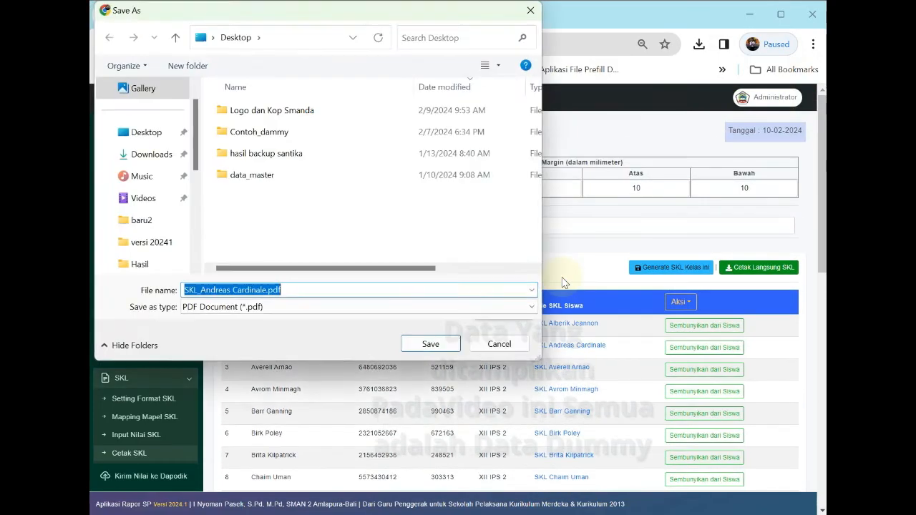
pyautogui.click(431, 343)
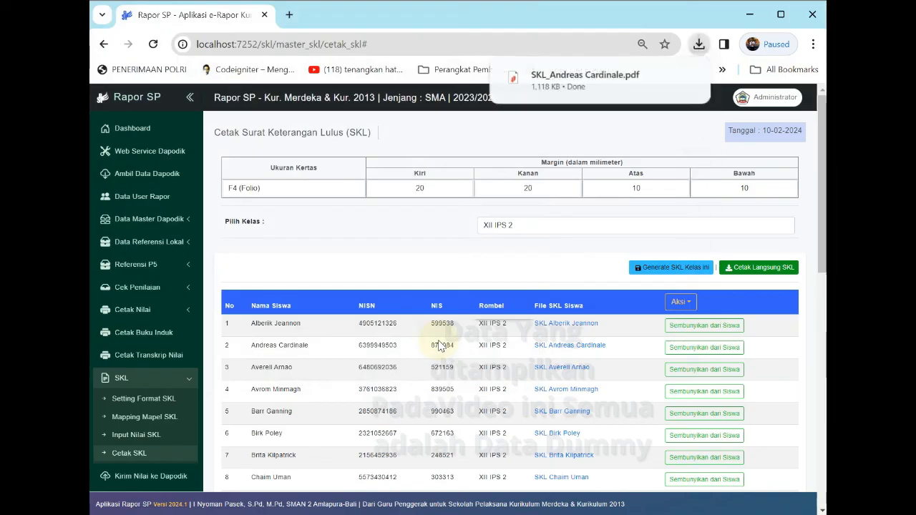
pyautogui.click(699, 45)
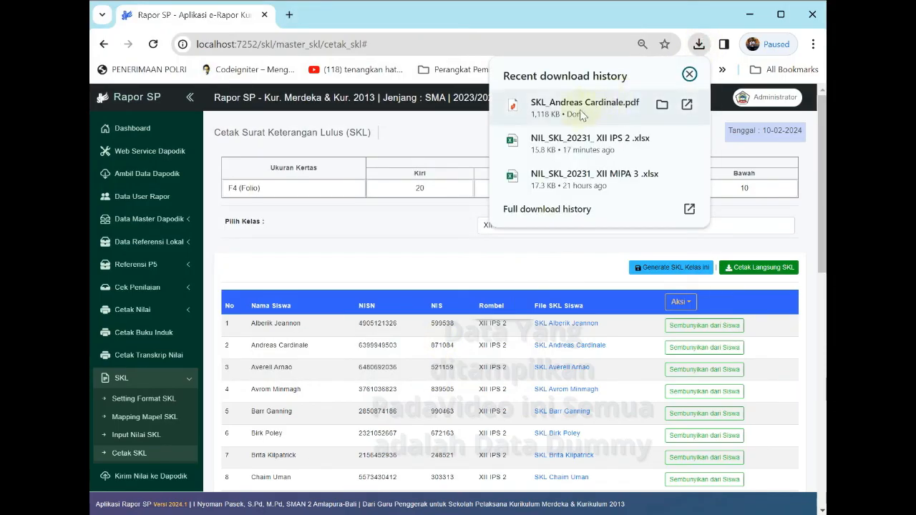
pyautogui.click(580, 110)
# Review the second student's SKL from the letterhead through the grade table, and close the PDF
pyautogui.scroll(-6, 512, 215)
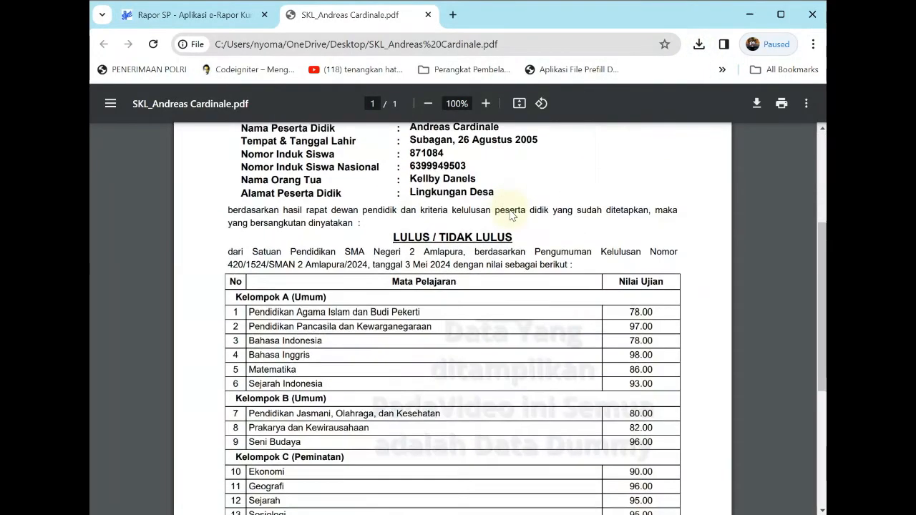
pyautogui.scroll(8, 512, 215)
pyautogui.scroll(-4, 512, 215)
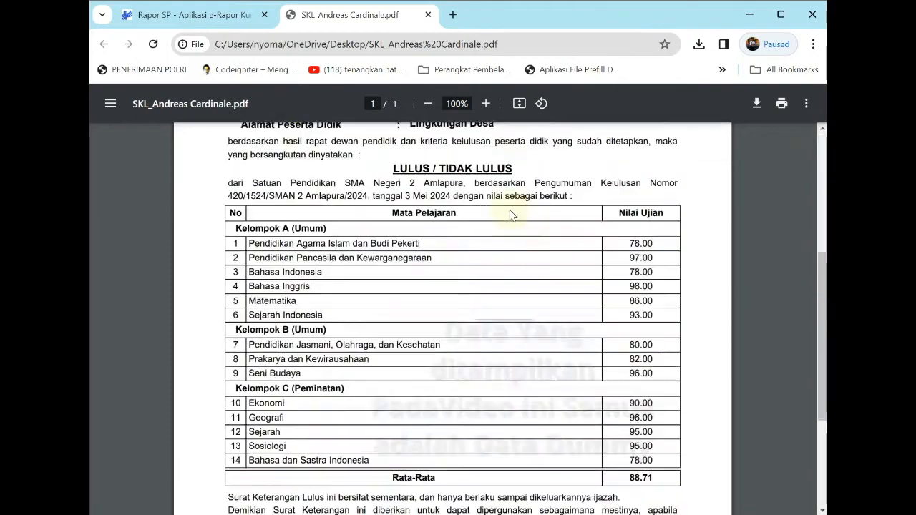
pyautogui.scroll(2, 512, 214)
pyautogui.scroll(-4, 511, 214)
pyautogui.scroll(7, 511, 215)
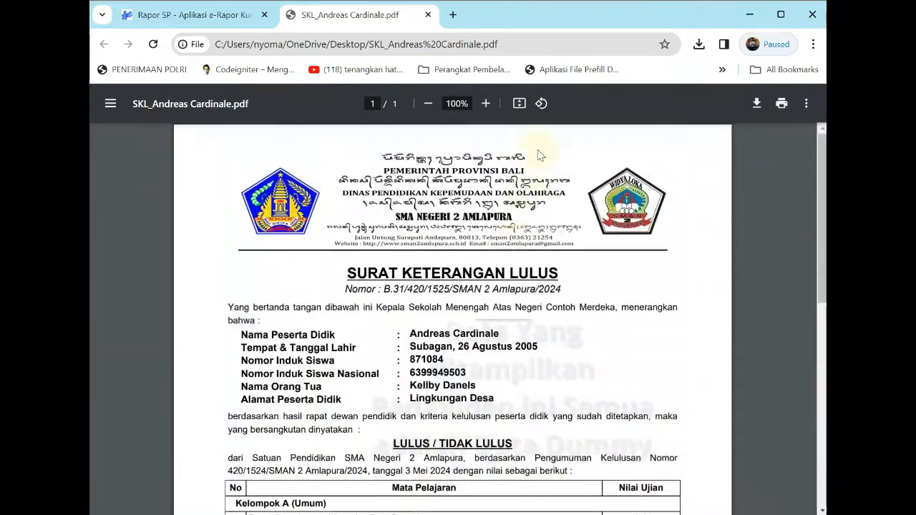
pyautogui.click(428, 15)
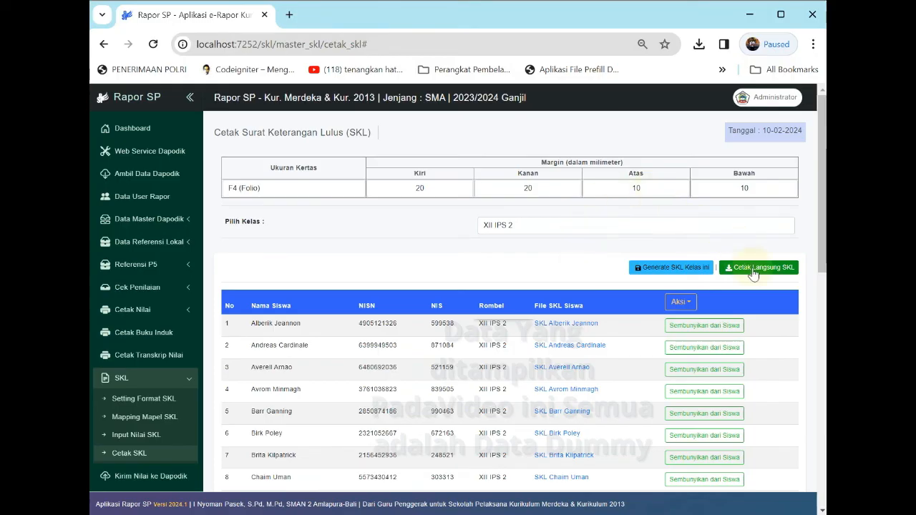
# Print the SKL of the whole class XII IPS 2 into one PDF, save it to the Desktop as SKL SKL XIIIPS2.pdf and open it
pyautogui.scroll(-3, 644, 261)
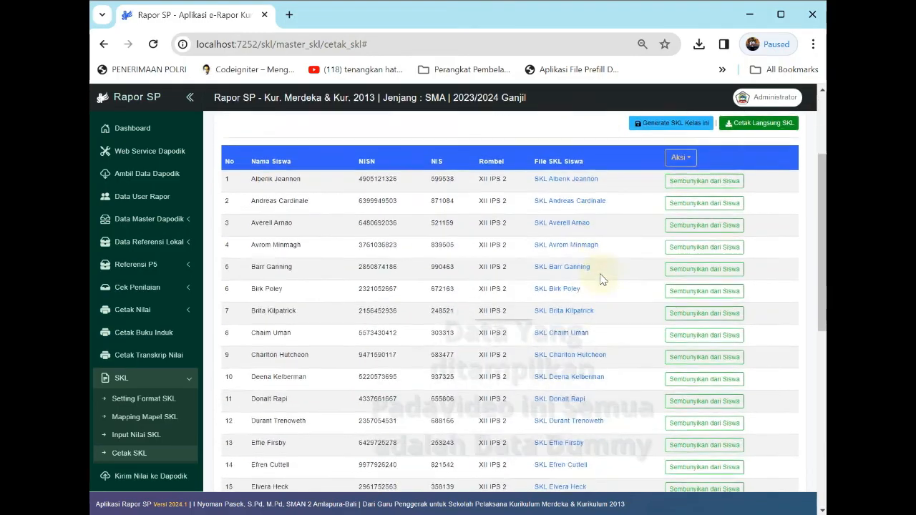
pyautogui.scroll(3, 683, 241)
pyautogui.click(744, 271)
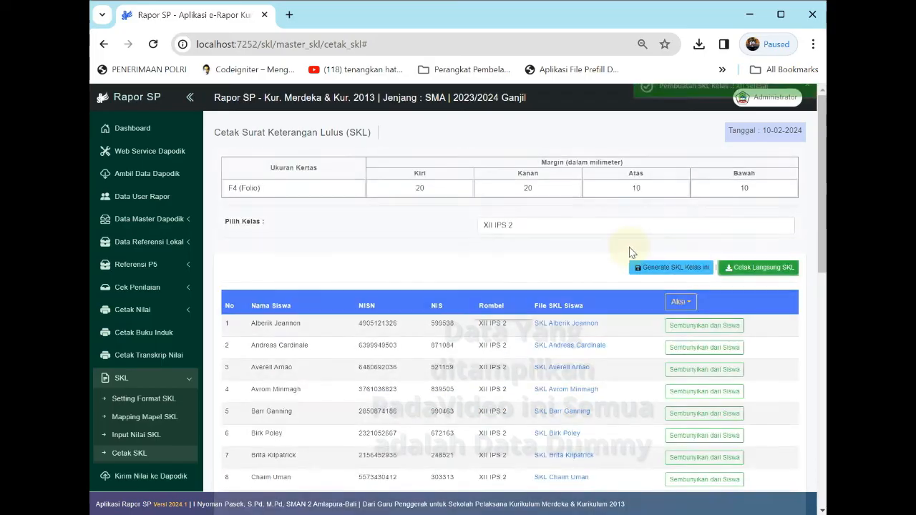
pyautogui.click(431, 344)
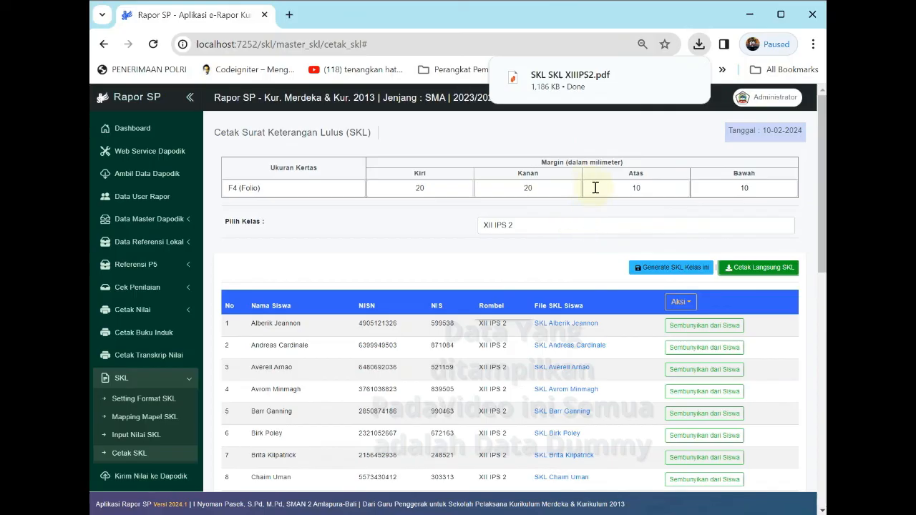
pyautogui.click(699, 45)
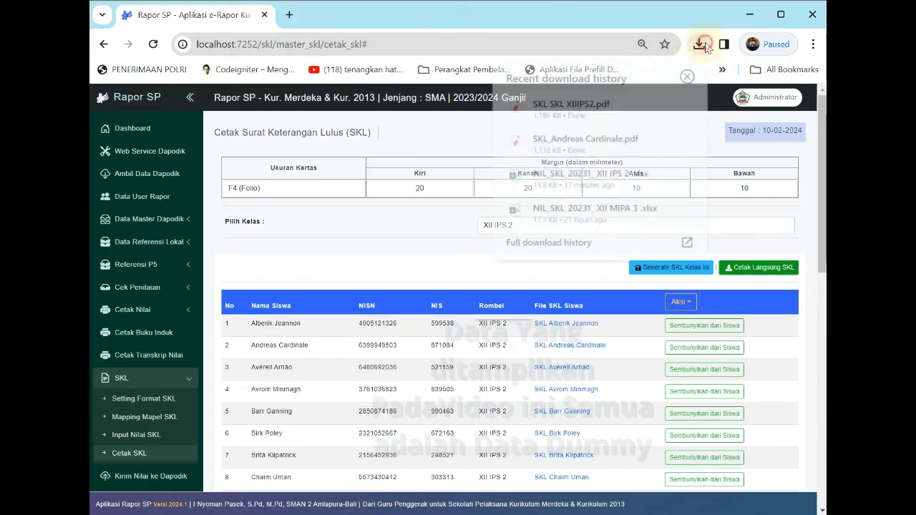
pyautogui.click(588, 111)
# Look through the students' letters in the combined class XII IPS 2 SKL file, and close the PDF
pyautogui.scroll(-20, 515, 214)
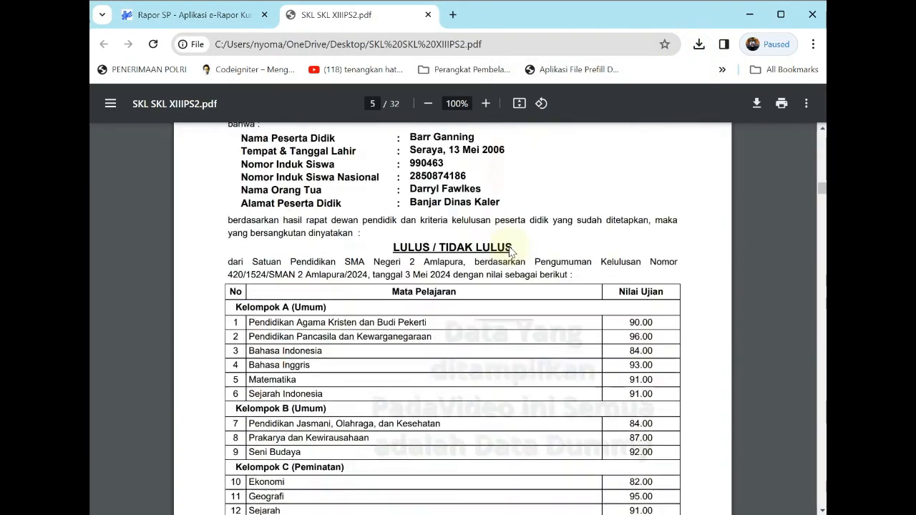
pyautogui.scroll(-18, 510, 252)
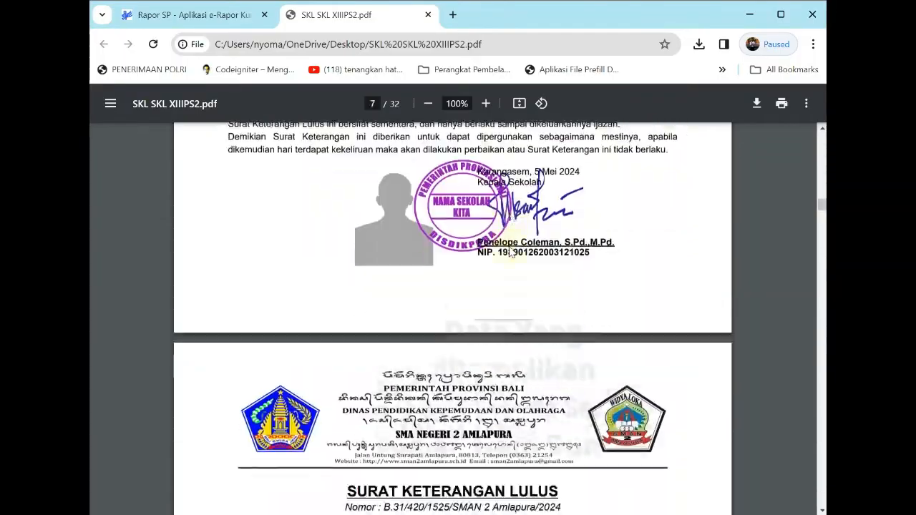
pyautogui.scroll(-20, 509, 251)
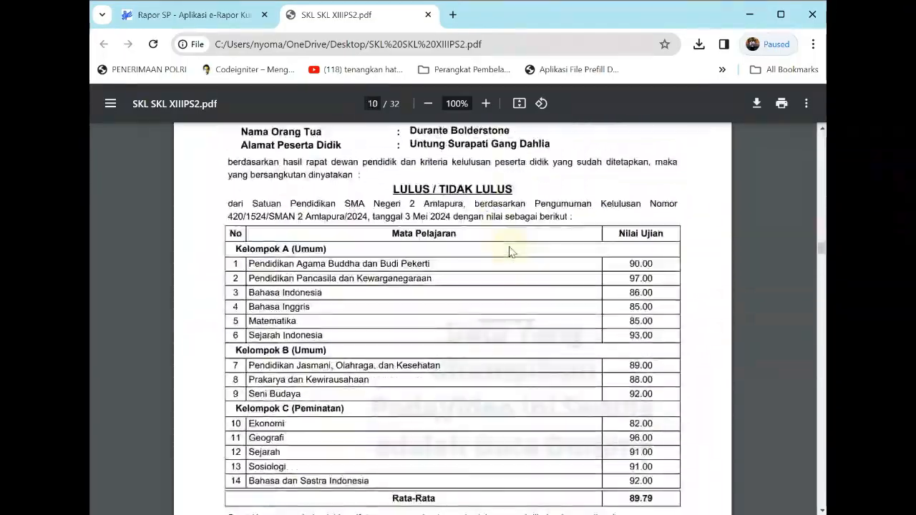
pyautogui.scroll(10, 598, 260)
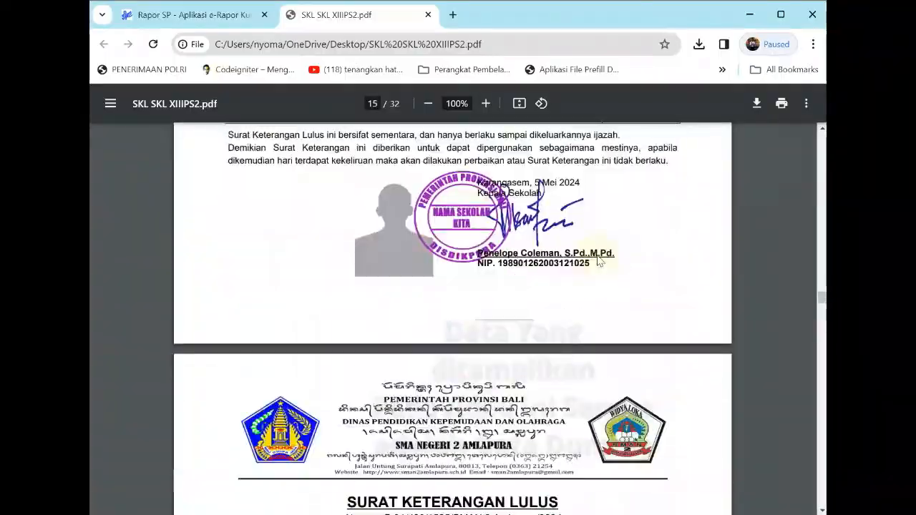
pyautogui.scroll(8, 597, 247)
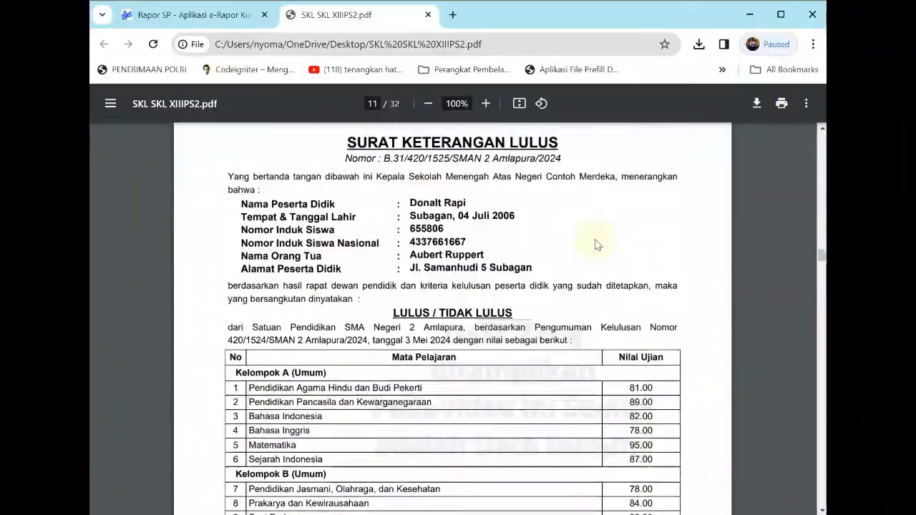
pyautogui.click(428, 14)
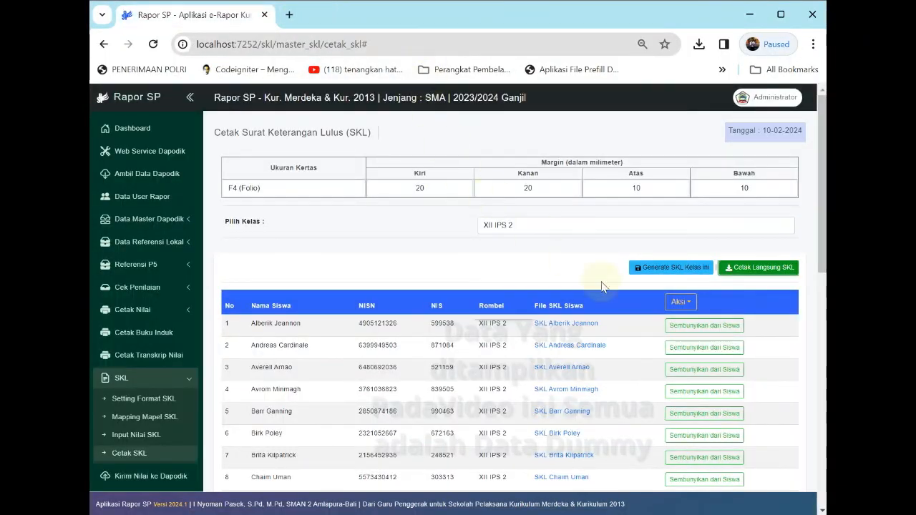
# Return to the Rapor SP dashboard and look over its contents
pyautogui.click(153, 127)
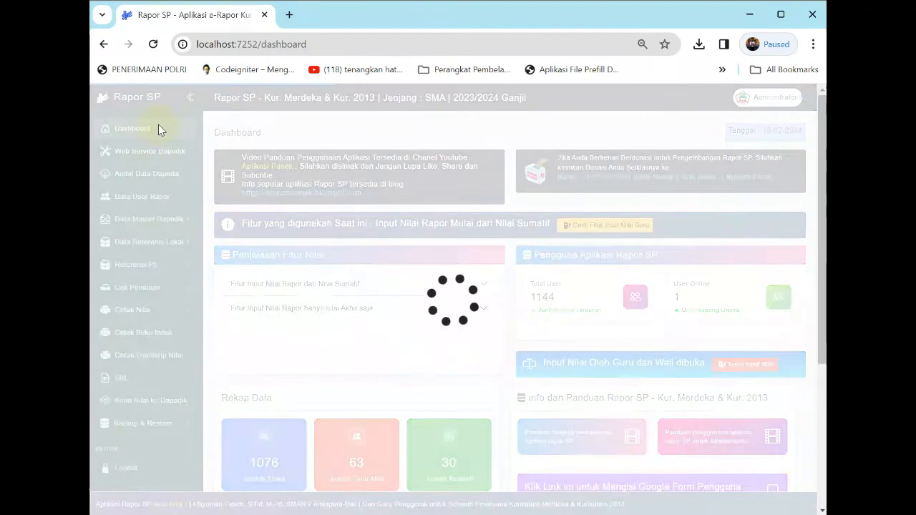
pyautogui.scroll(-5, 527, 268)
pyautogui.scroll(5, 527, 268)
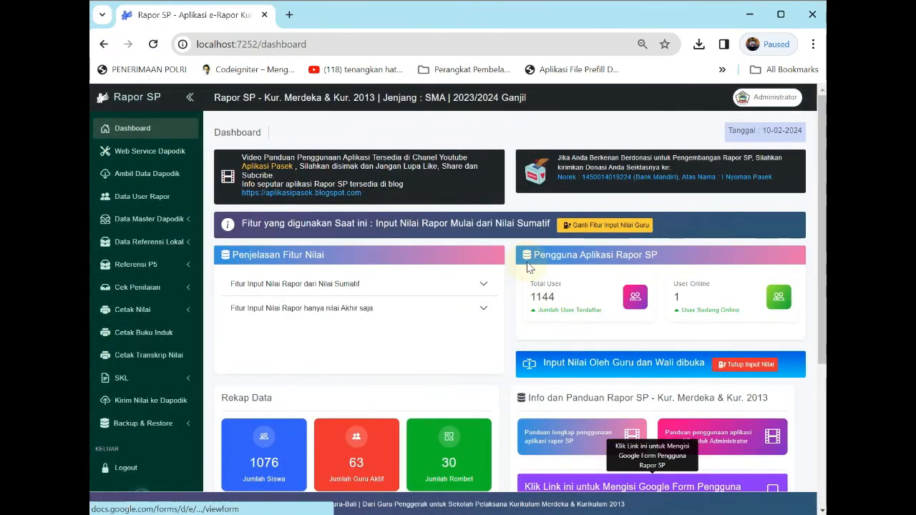